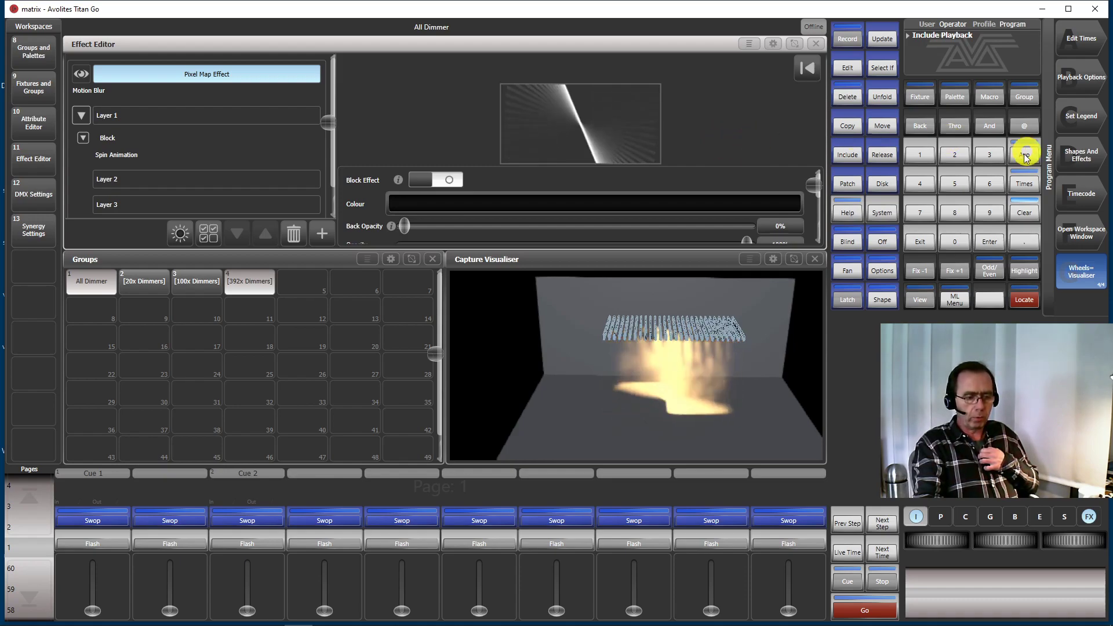
Create a new empty show to replace the currently loaded matrix show
click(883, 184)
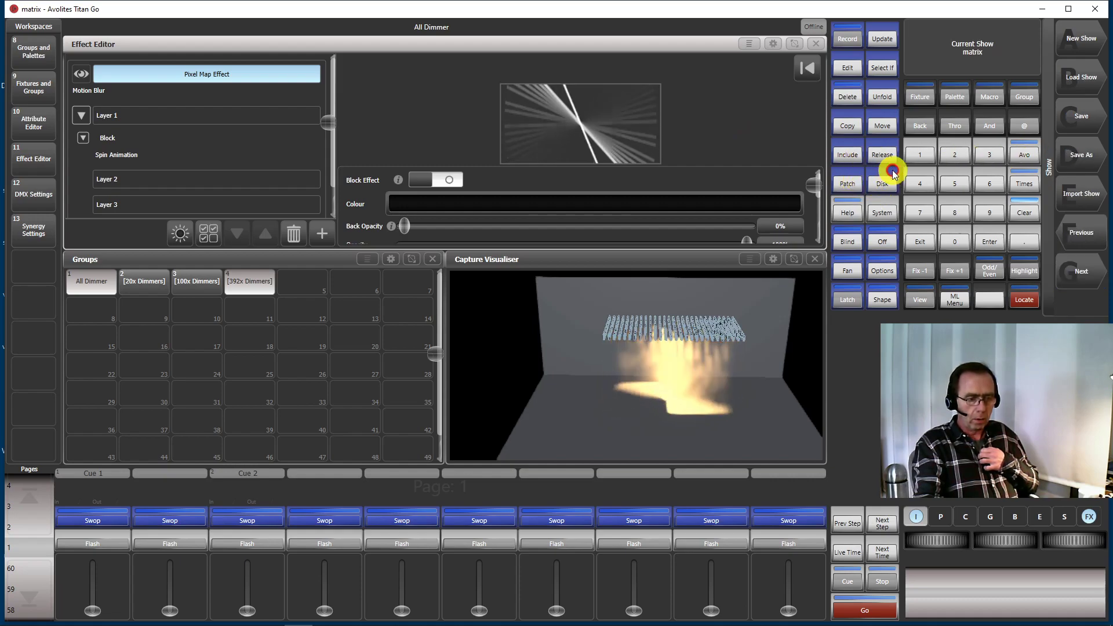
click(1081, 39)
click(1082, 38)
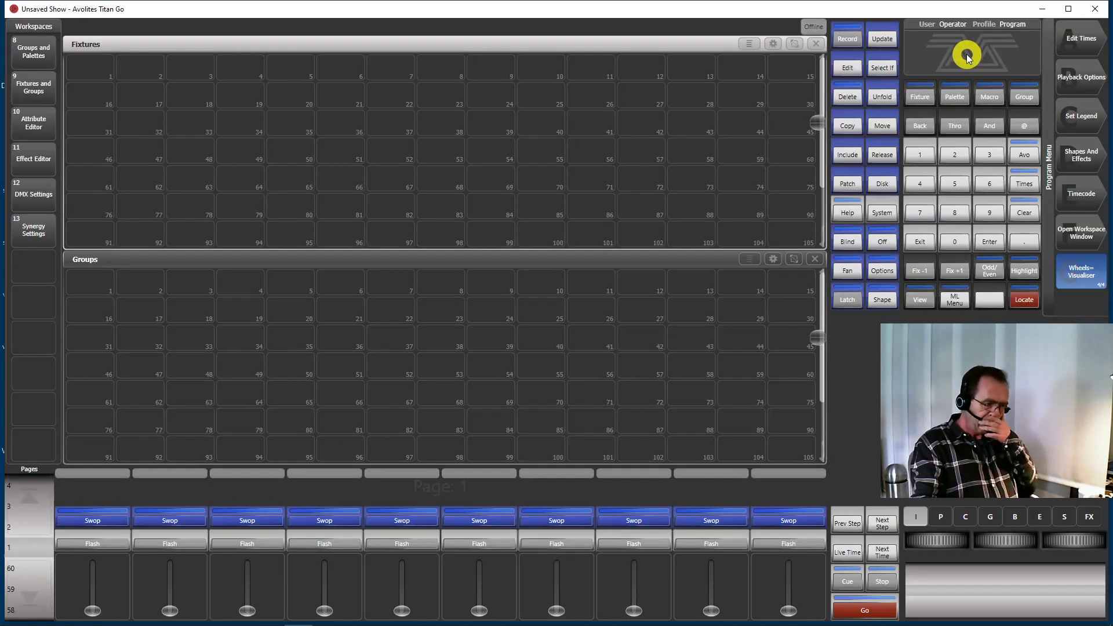
click(930, 84)
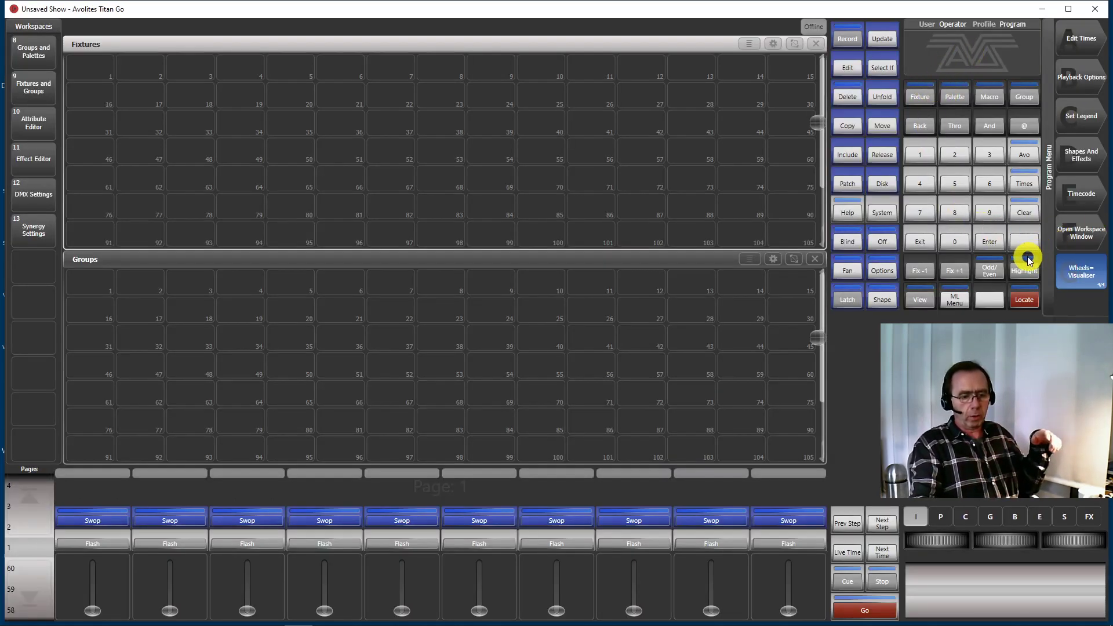
Open the Capture Visualiser and Capture Visualiser Settings windows in the workspace
click(1082, 233)
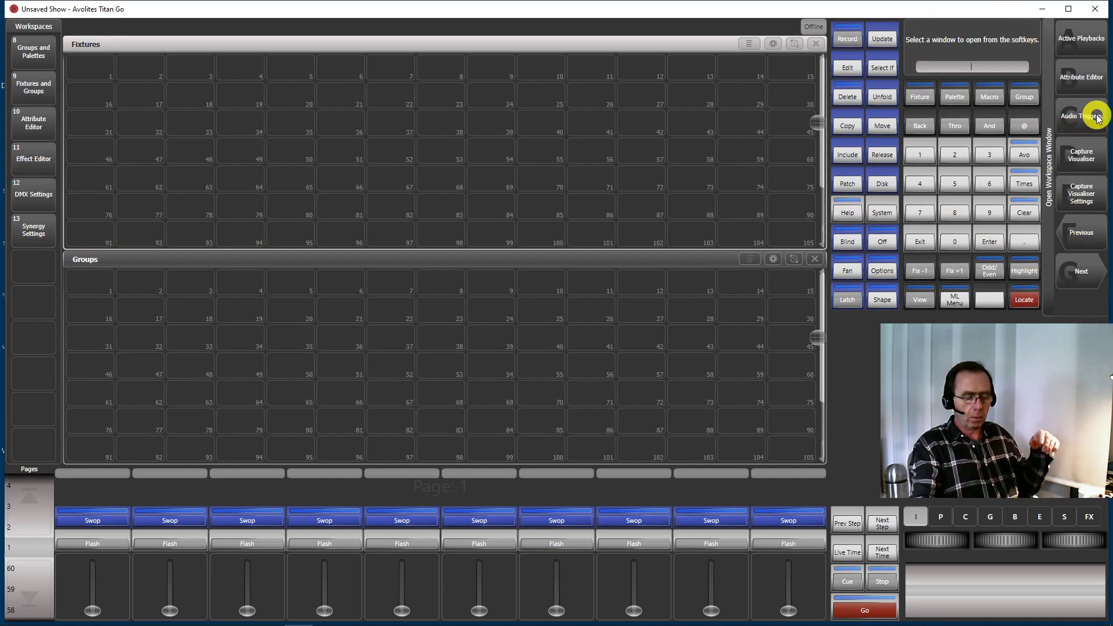
click(1082, 156)
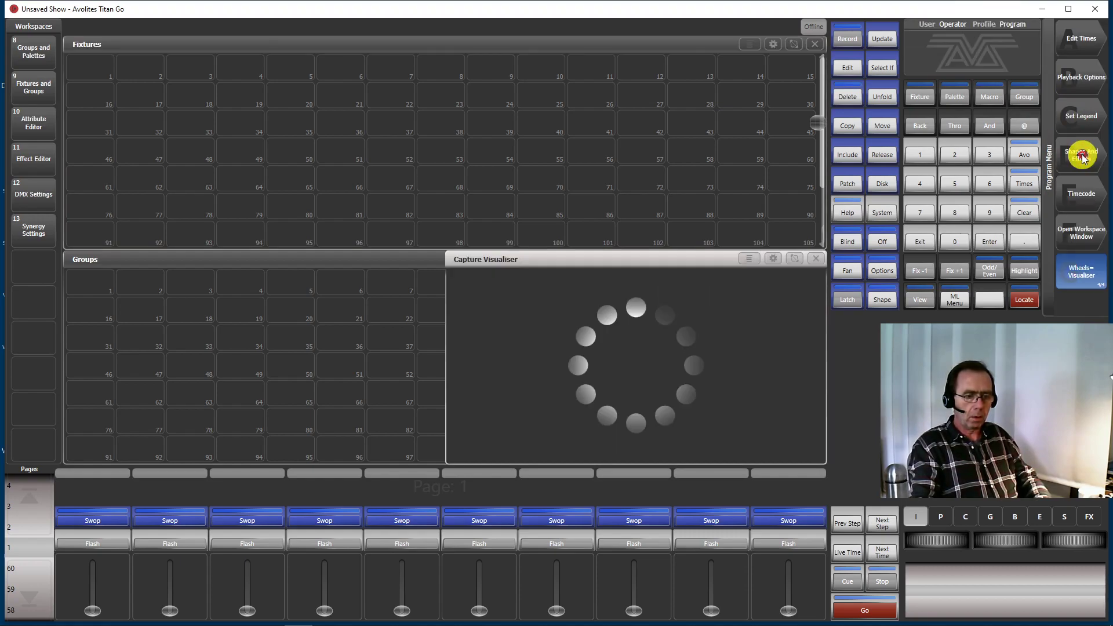
click(1087, 236)
click(1094, 197)
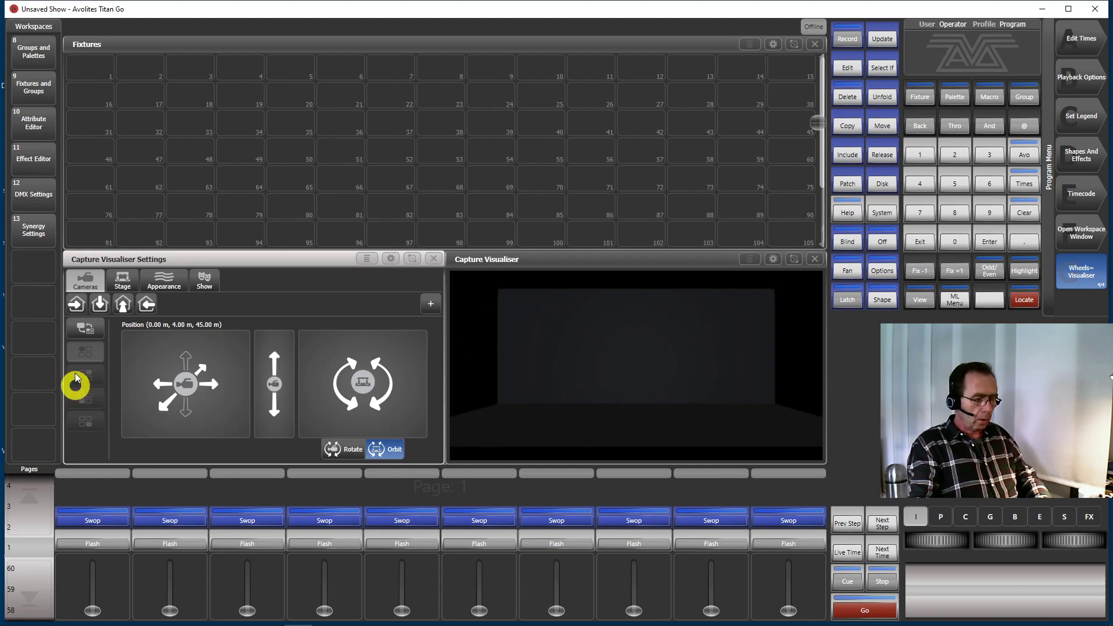
Set the visualiser's ambient lighting to 90% and its exposure adjustment to 100%
click(173, 283)
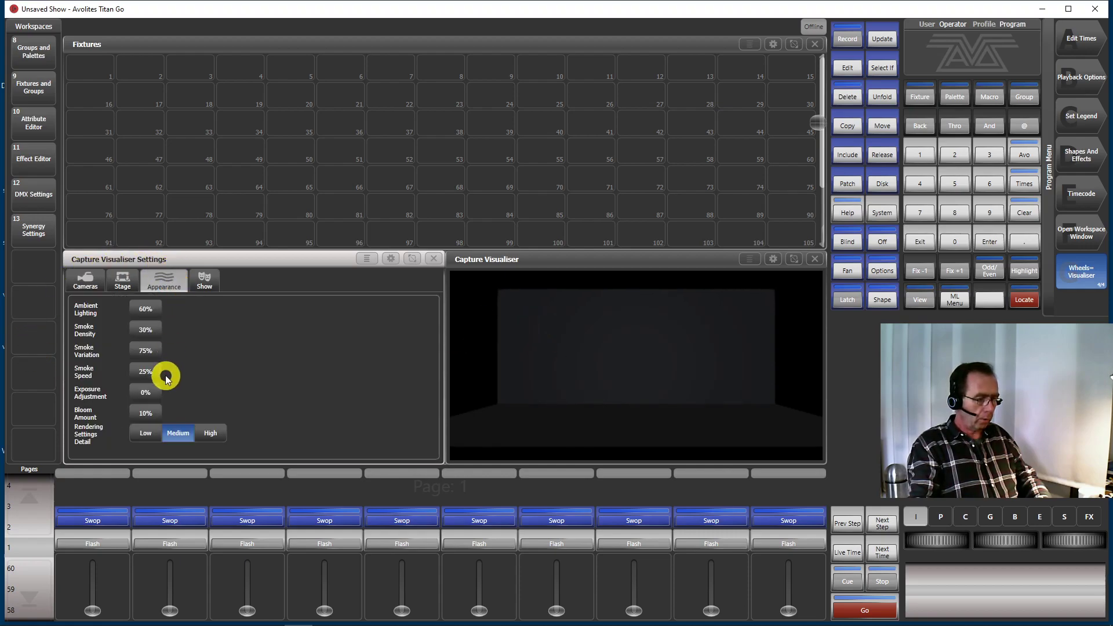
click(146, 310)
text(90)
key(Return)
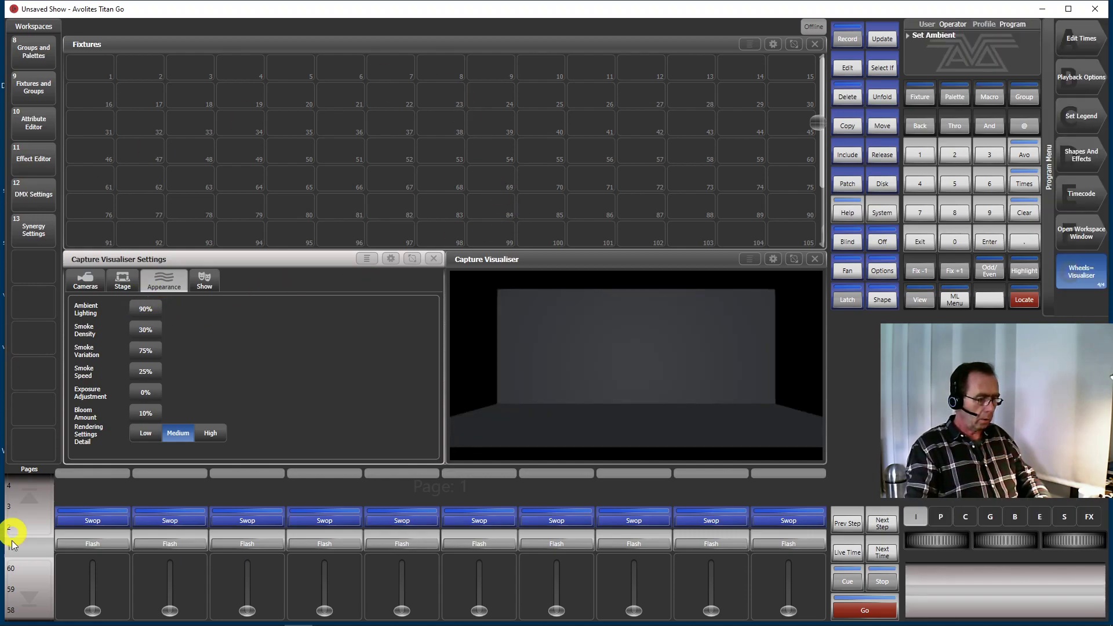
click(146, 393)
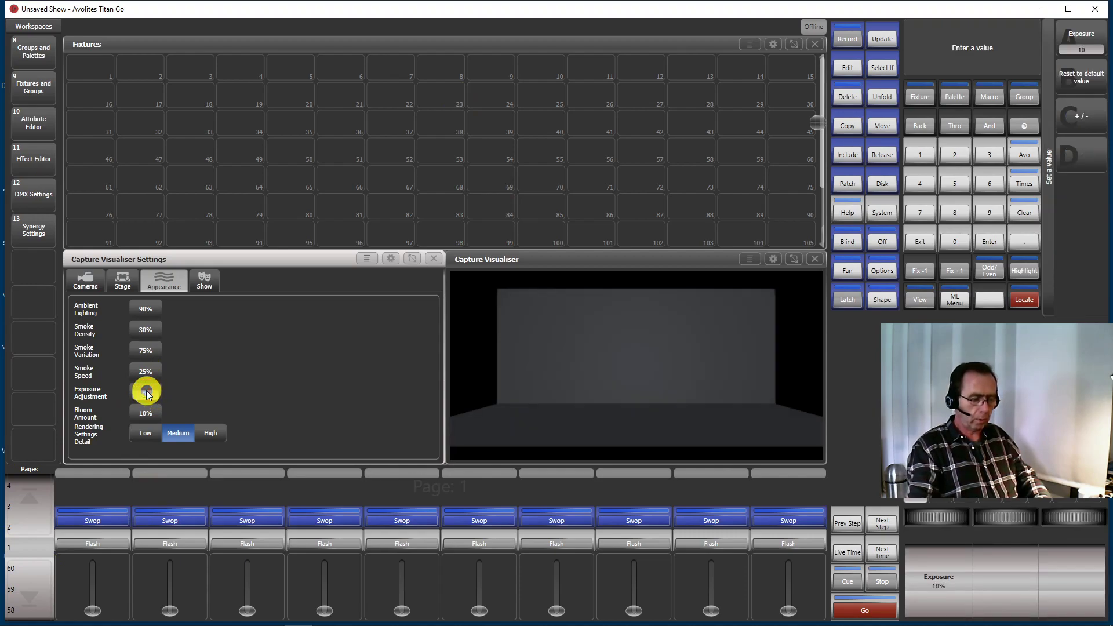
text(10)
key(Return)
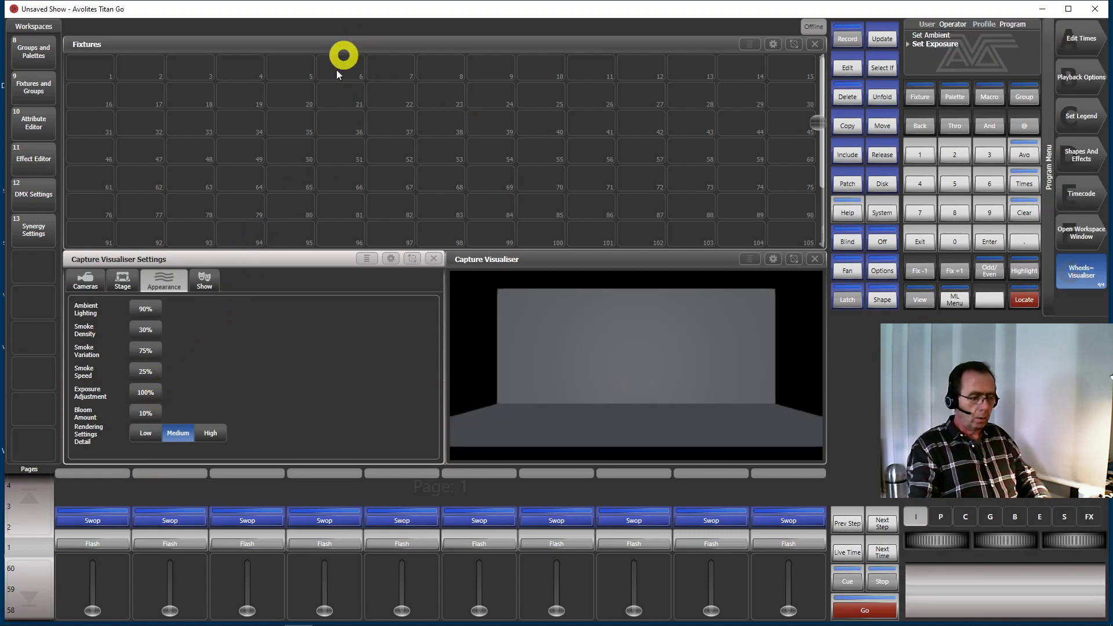
Orbit the visualiser camera upward and pull it back to about (-1.25 m, 21.89 m, 47.04 m)
click(81, 282)
drag(370, 374, 374, 420)
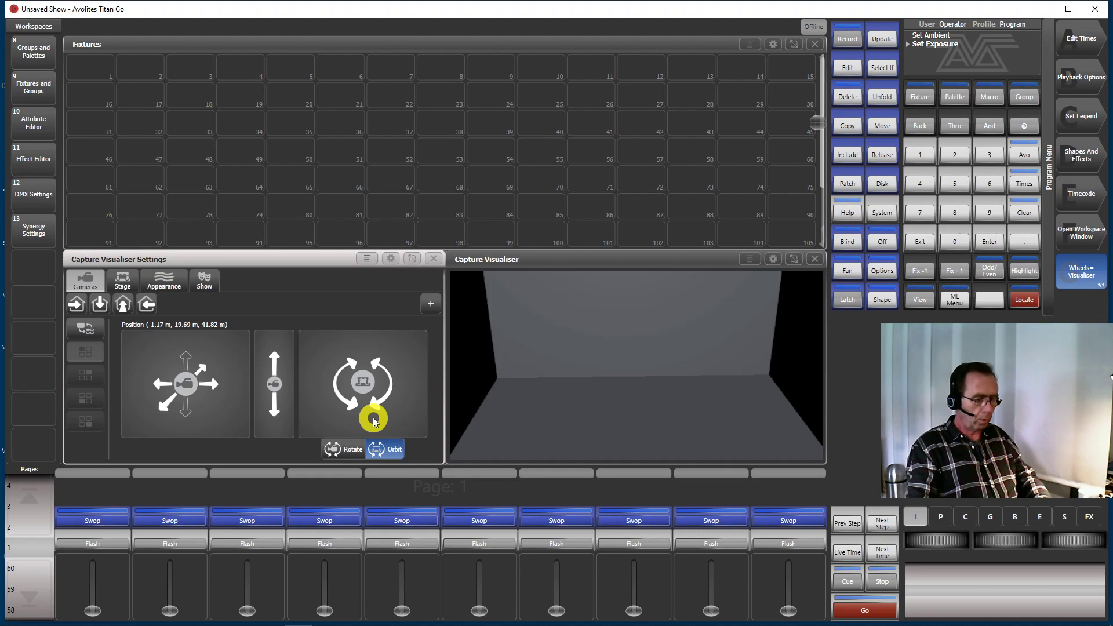
drag(169, 371, 172, 414)
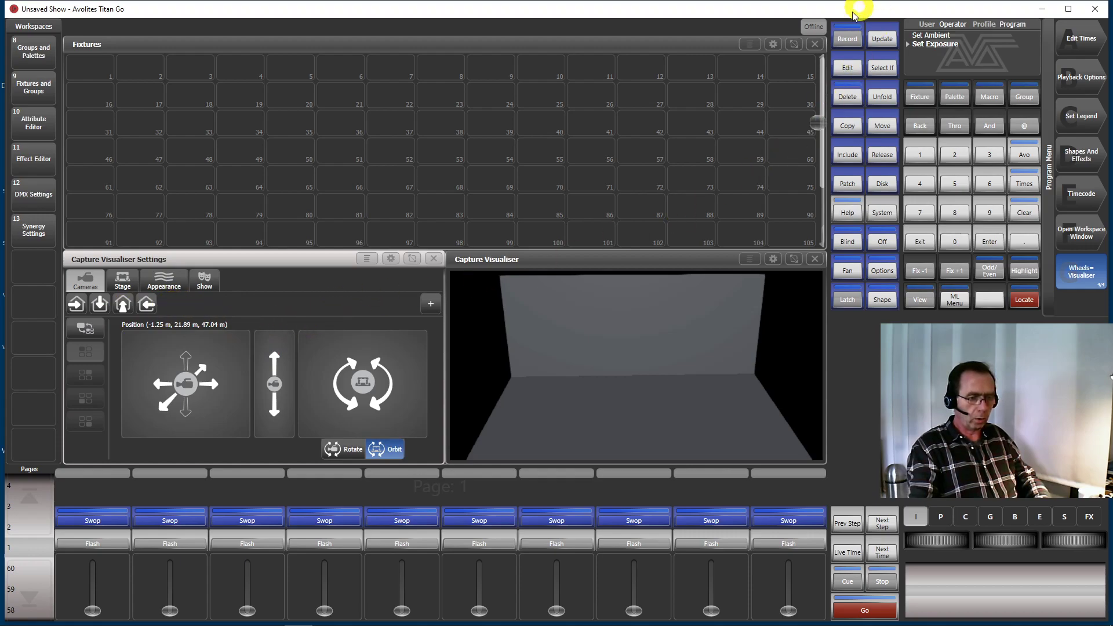
Record the current camera position as a new view preset and test recalling it from the top view
click(848, 39)
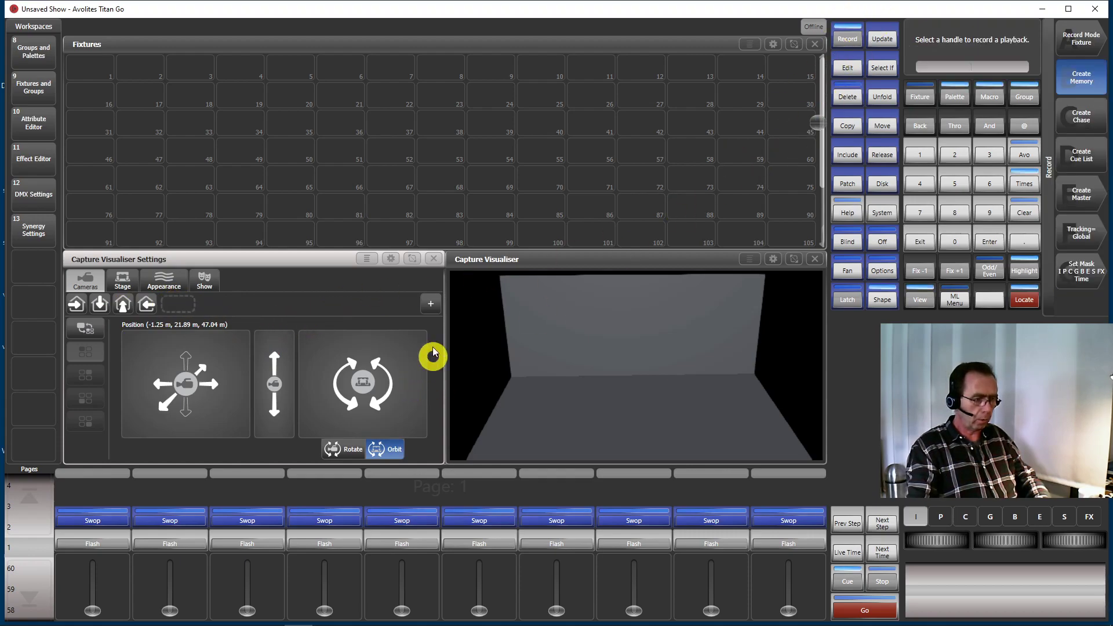
click(179, 306)
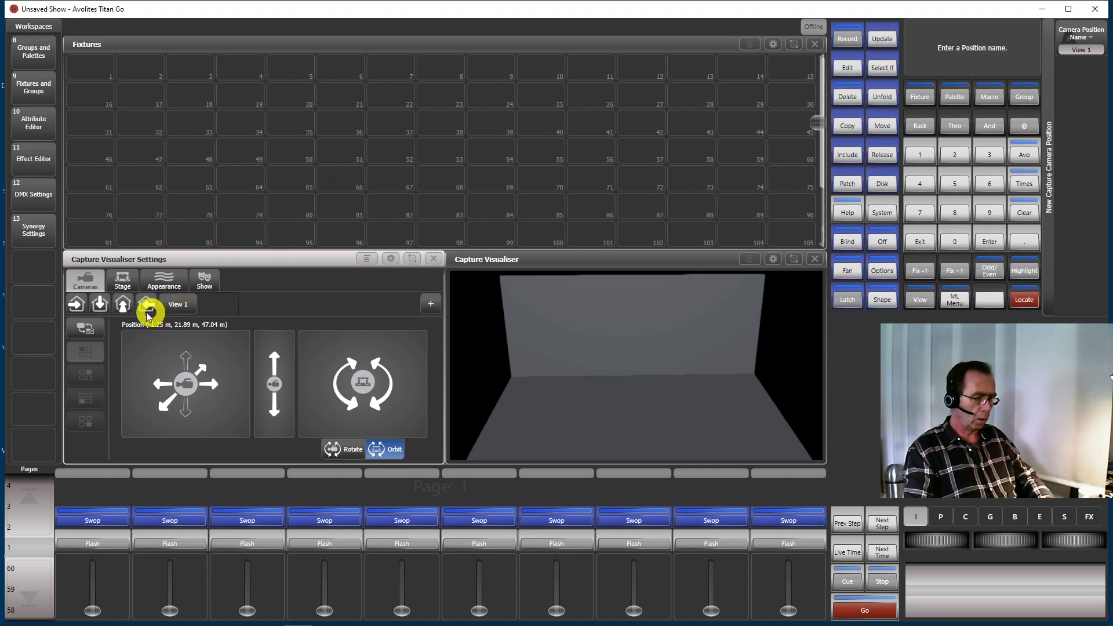
click(99, 305)
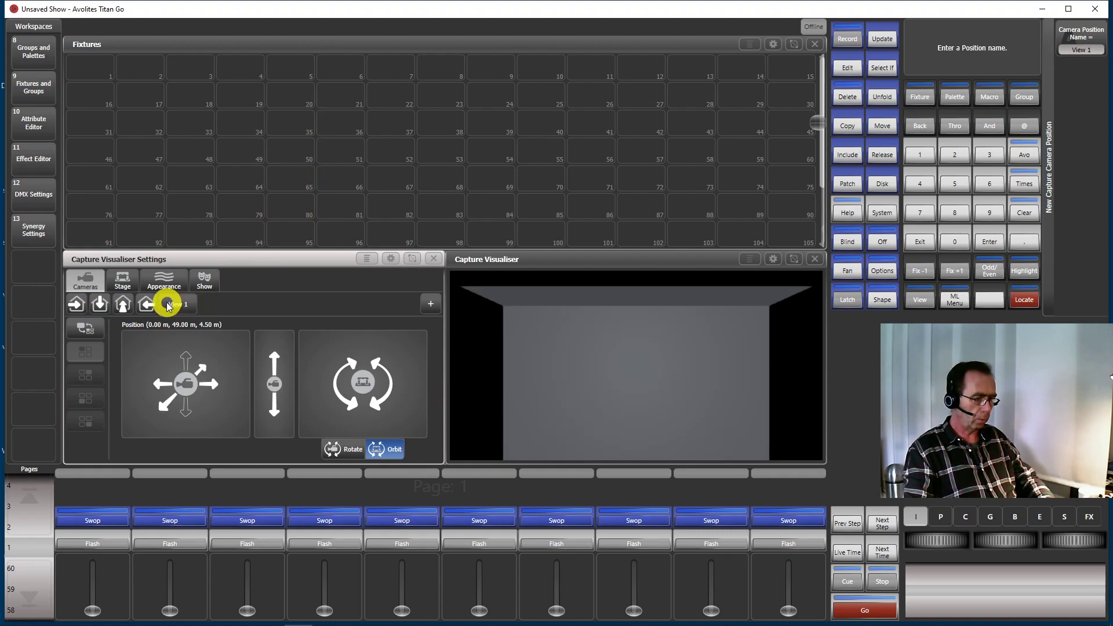
click(183, 305)
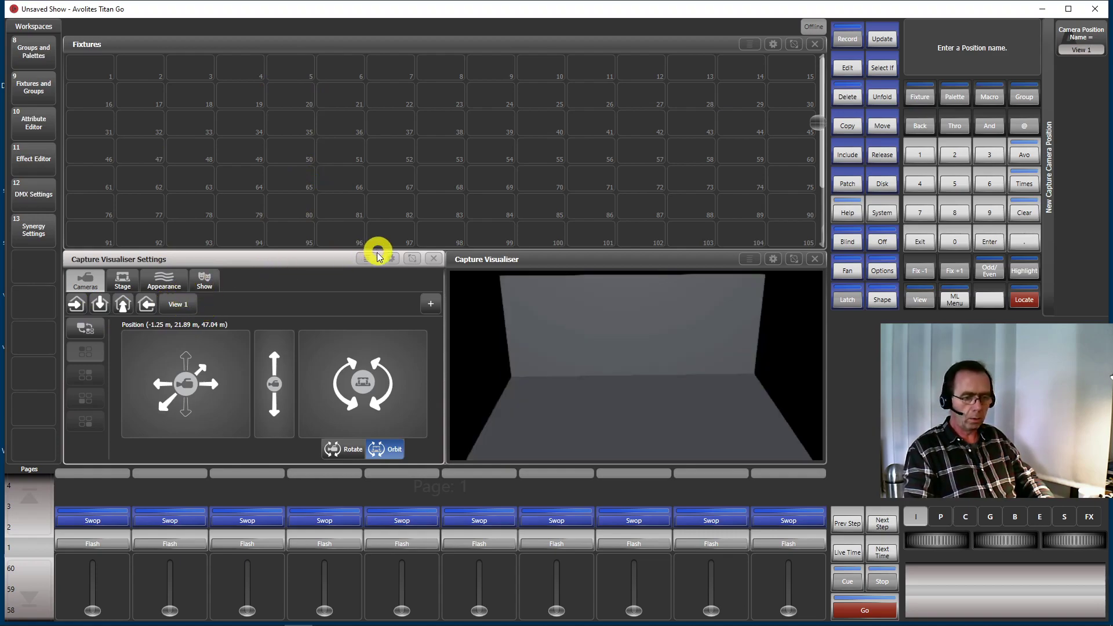
click(920, 242)
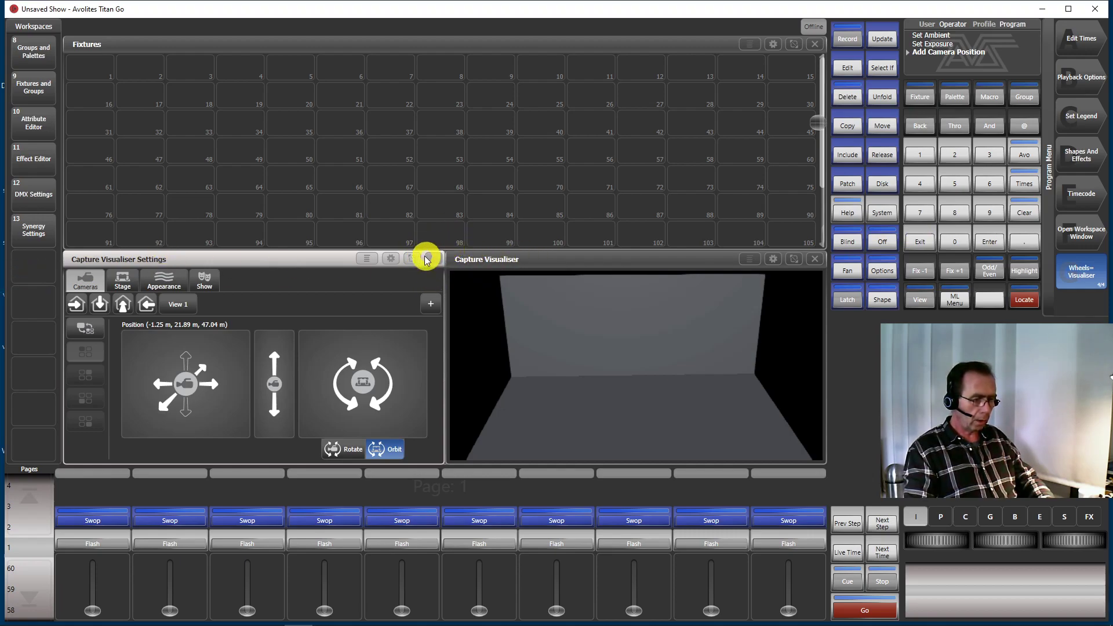
Shrink the Capture Visualiser Settings window and resize the Groups window to fit directly above it, beside the visualiser
click(411, 262)
mouse_move(110, 387)
mouse_down()
mouse_move(216, 390)
mouse_move(266, 427)
mouse_up()
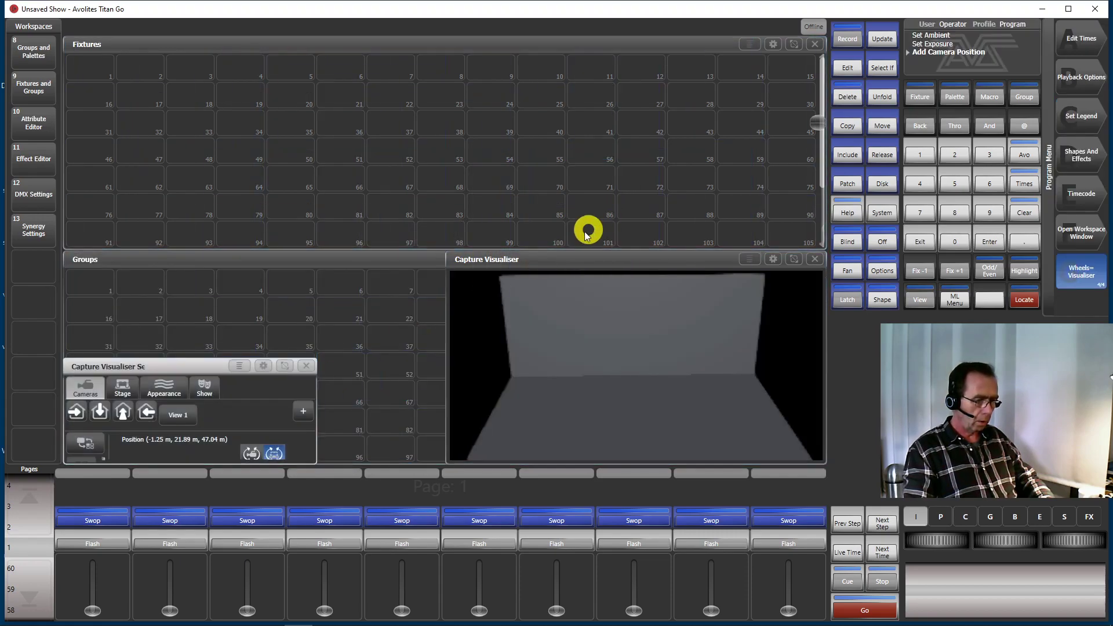
click(386, 263)
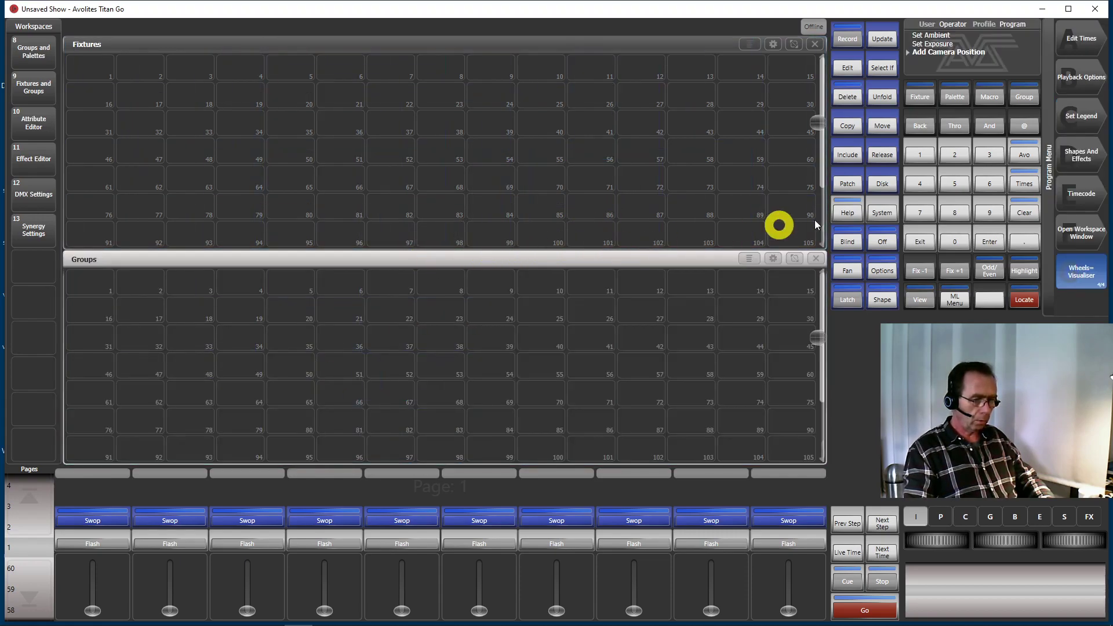
click(795, 259)
drag(87, 281, 443, 355)
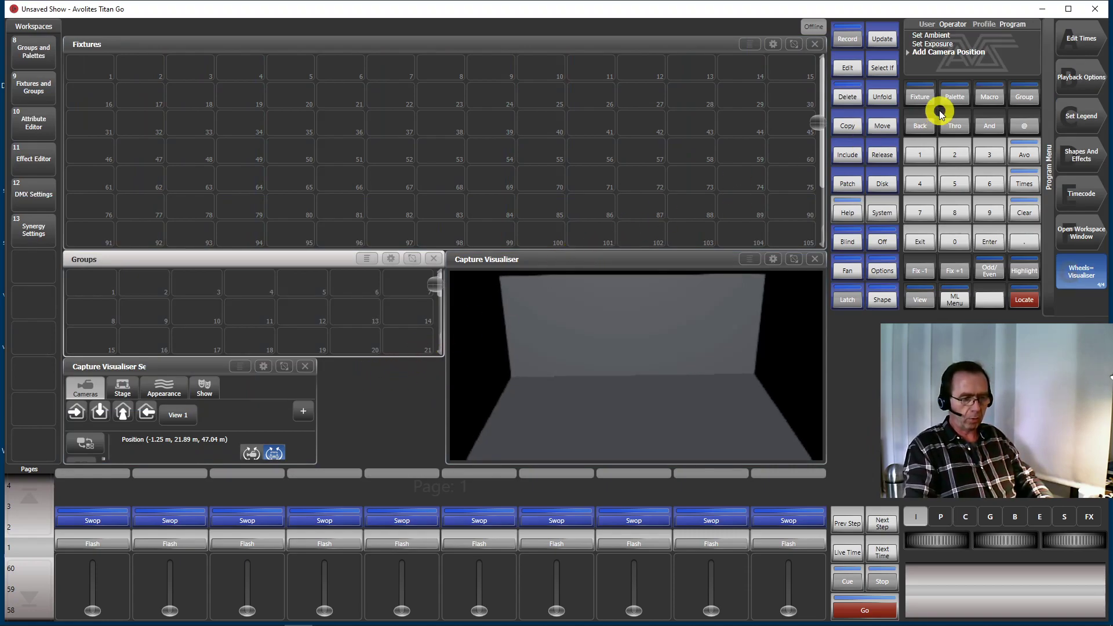
click(990, 102)
click(1081, 71)
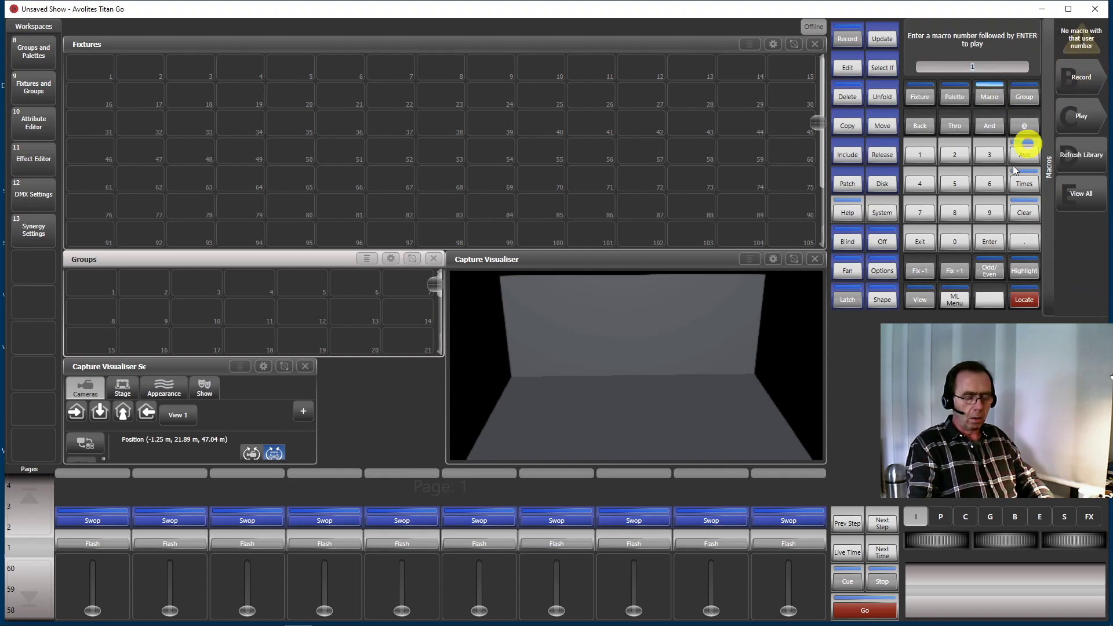
click(921, 242)
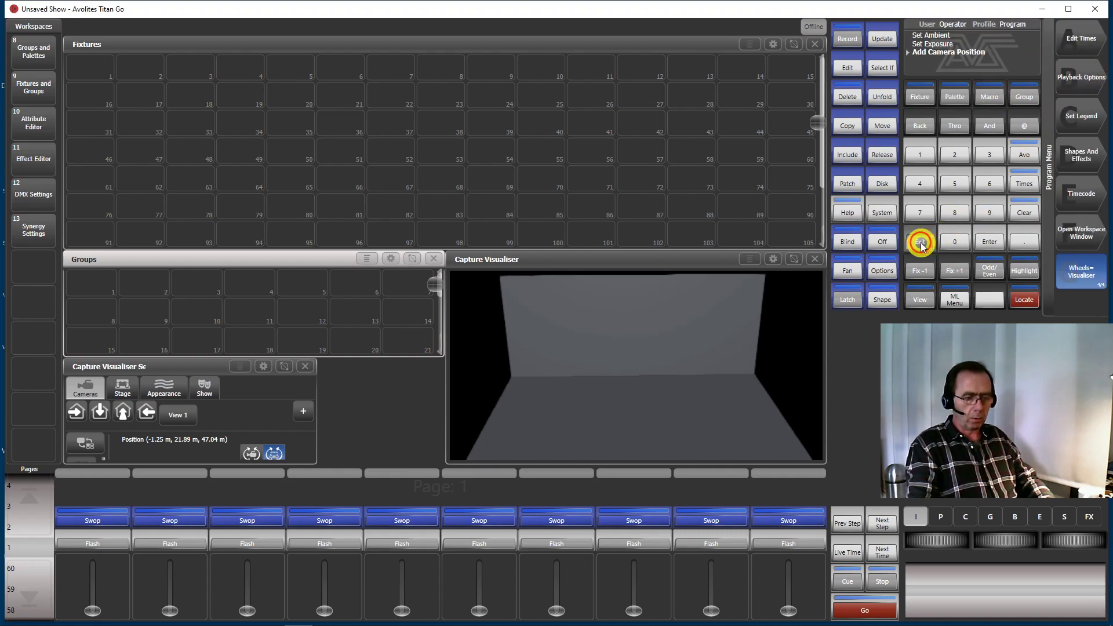
Open the Macros window and resize it to fit the gap between Capture Visualiser Settings and Capture Visualiser
click(924, 302)
click(993, 95)
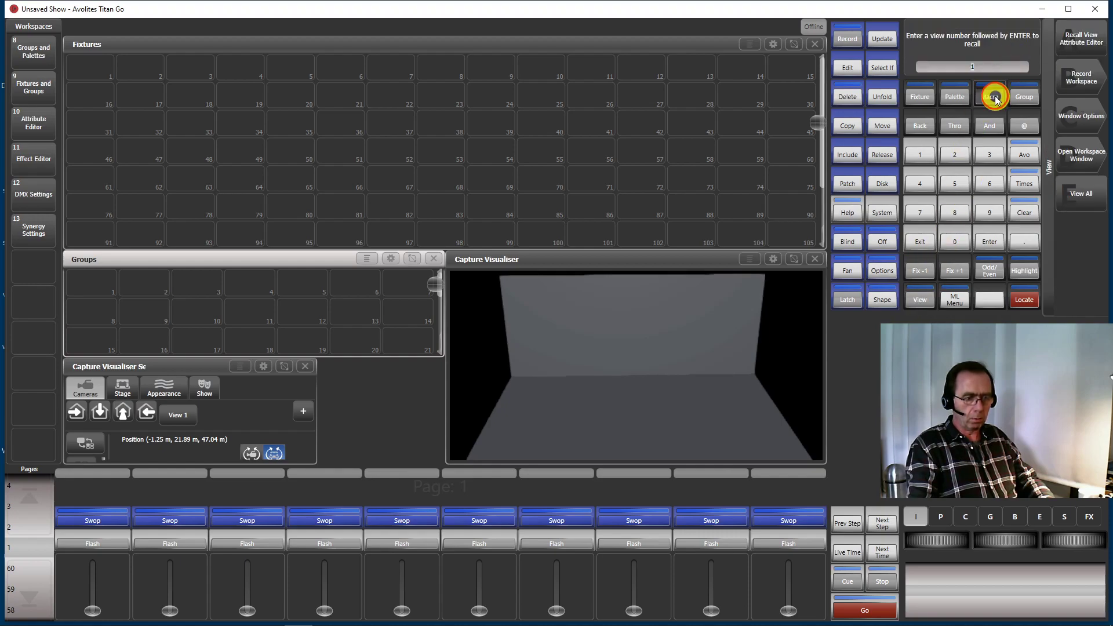
click(414, 262)
click(373, 410)
click(348, 385)
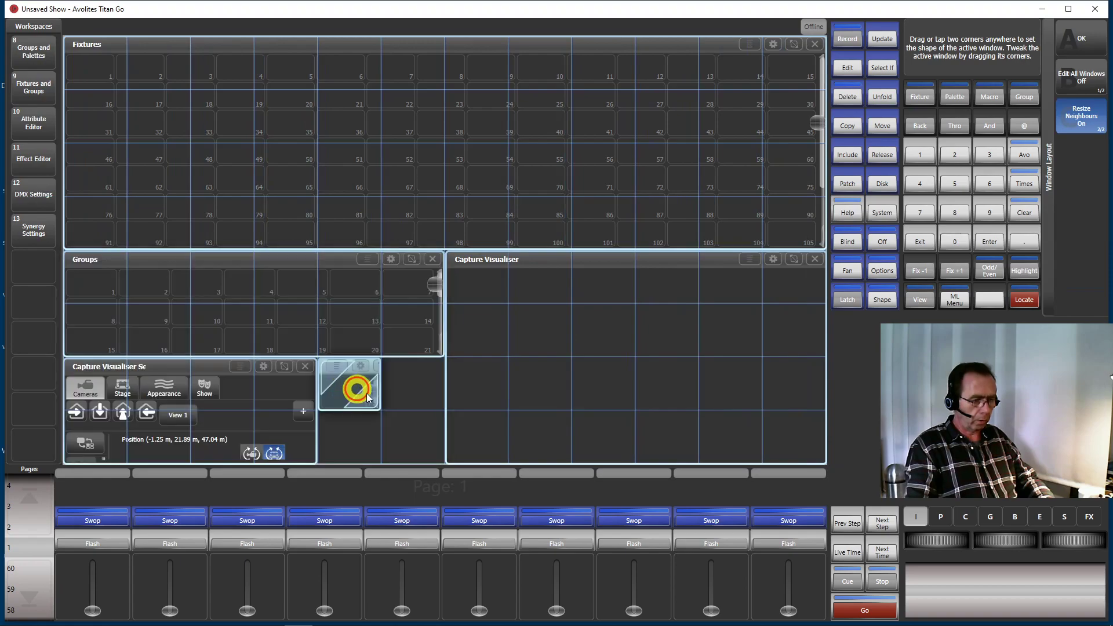
click(920, 242)
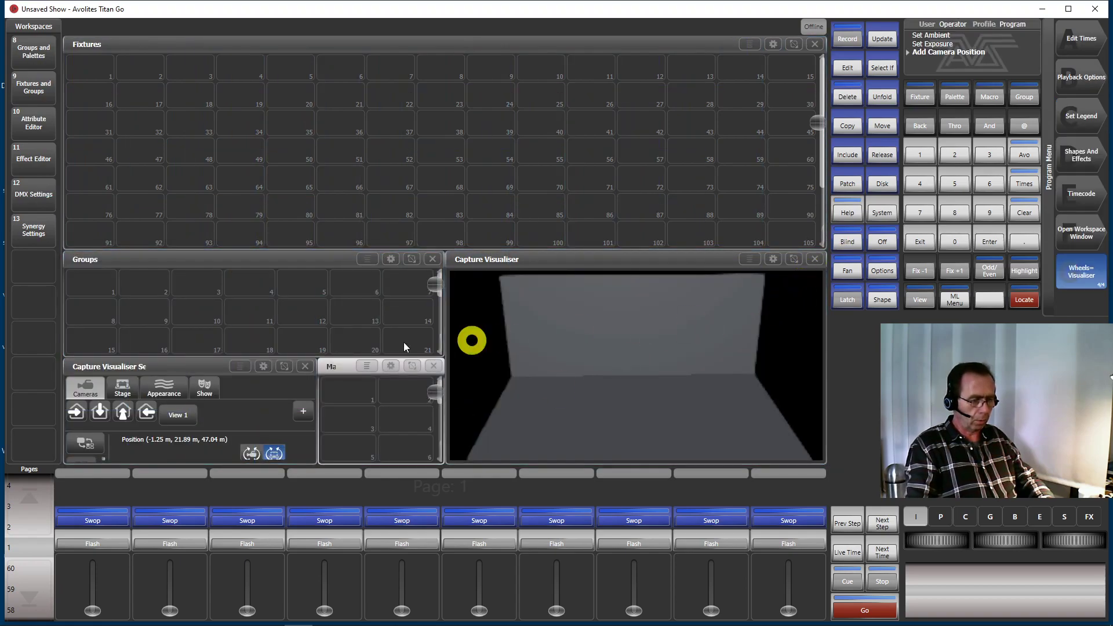
Record the current window layout as a new workspace with the legend "w/ Captur" in the free slot for number 14
click(33, 296)
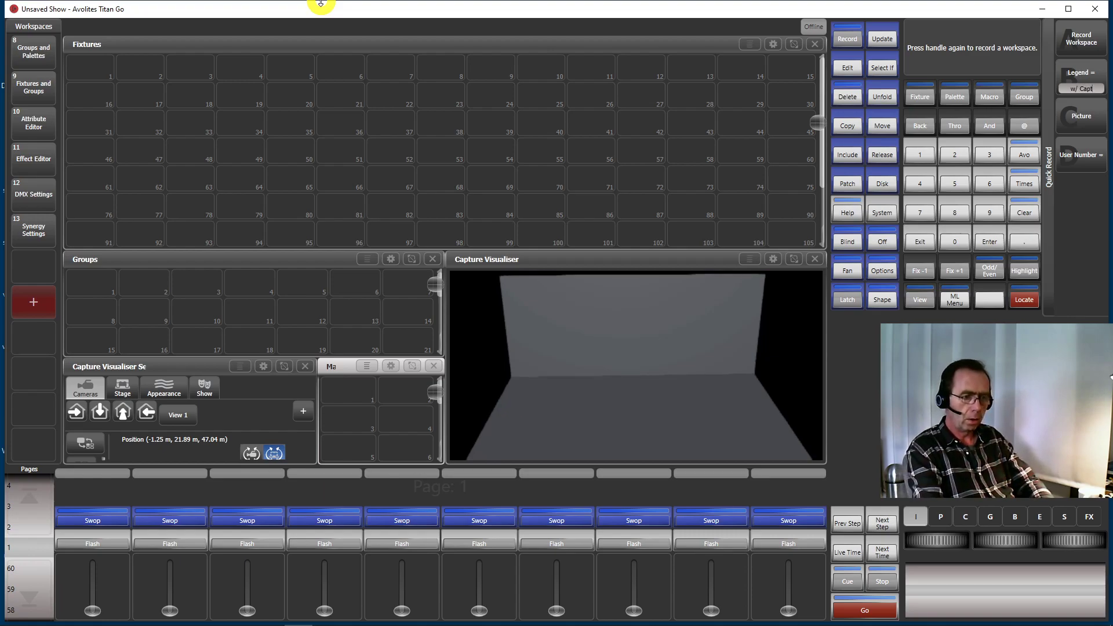
key(Return)
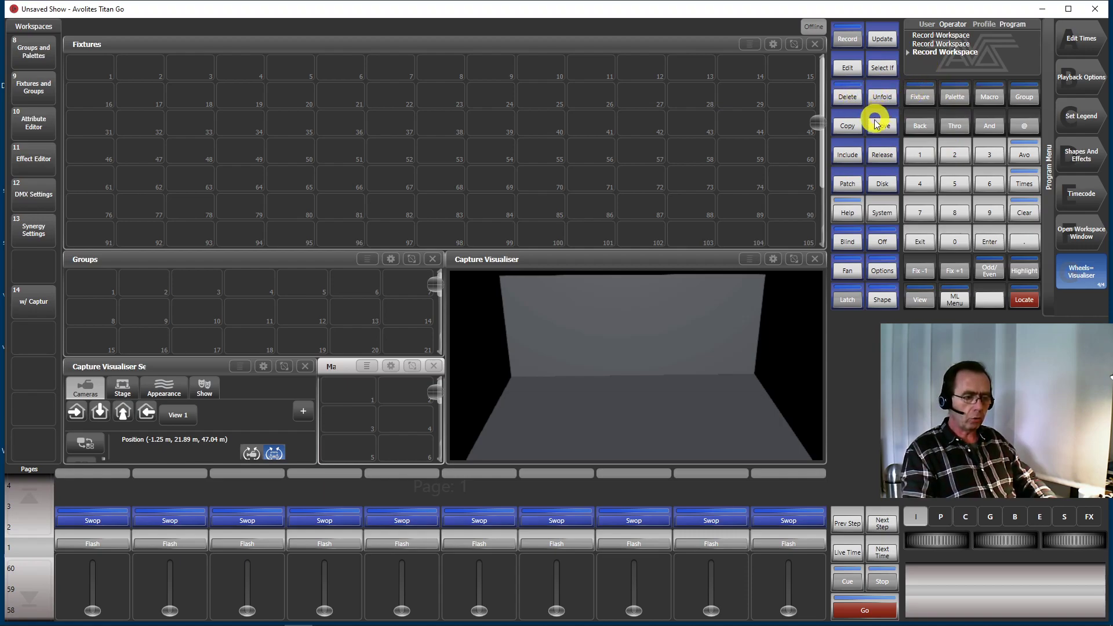
Patch 15 dimmers on DMX line 1 starting at address 1 with user number 1
click(845, 185)
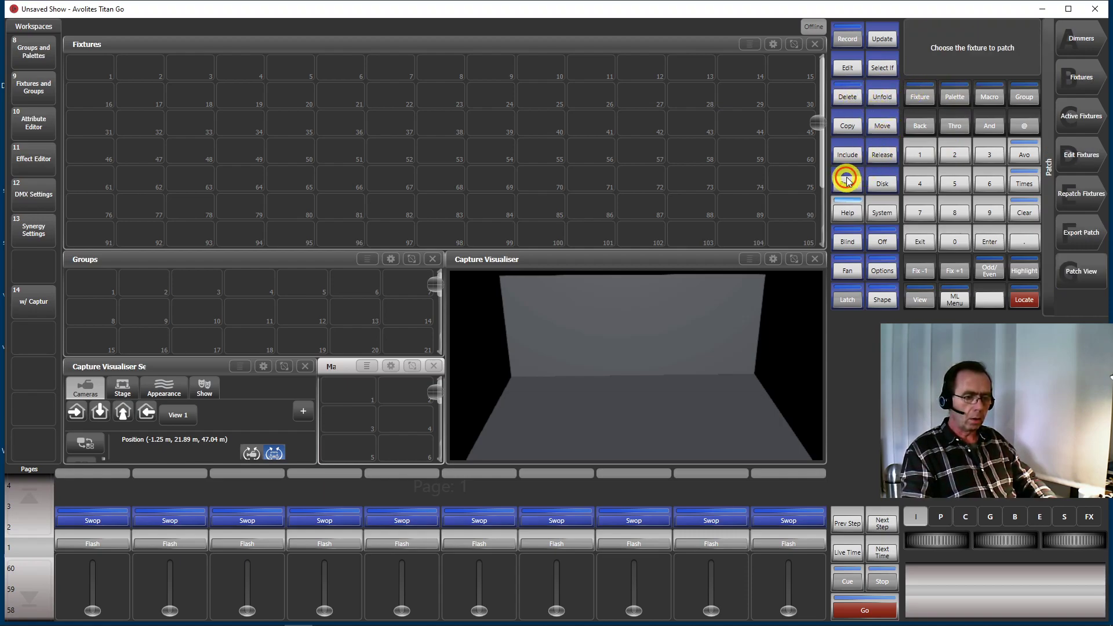
click(1081, 38)
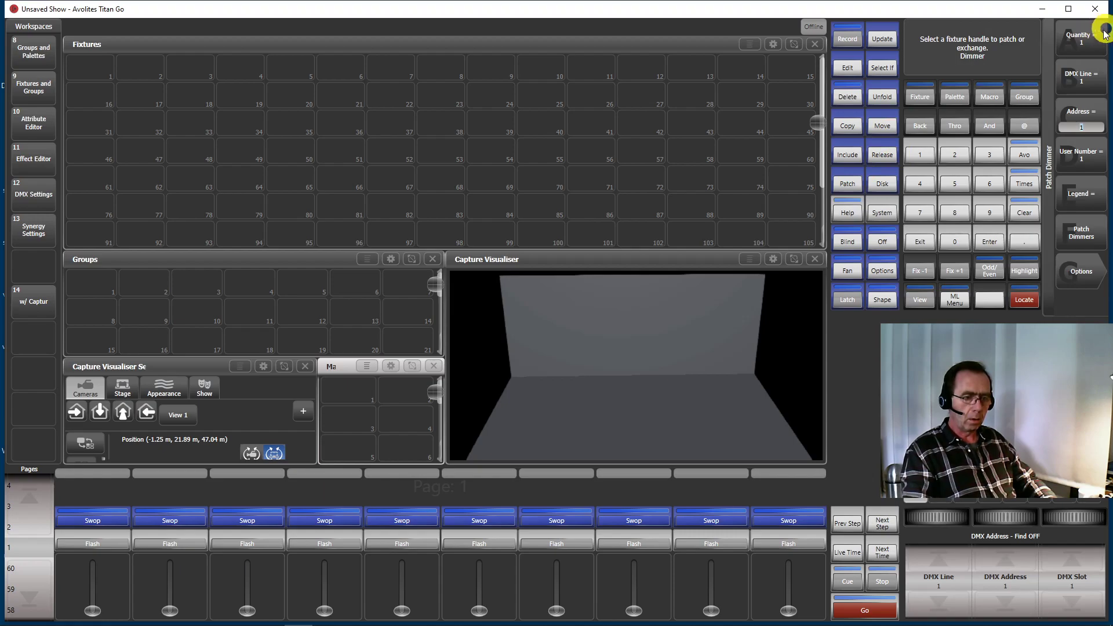
click(1092, 37)
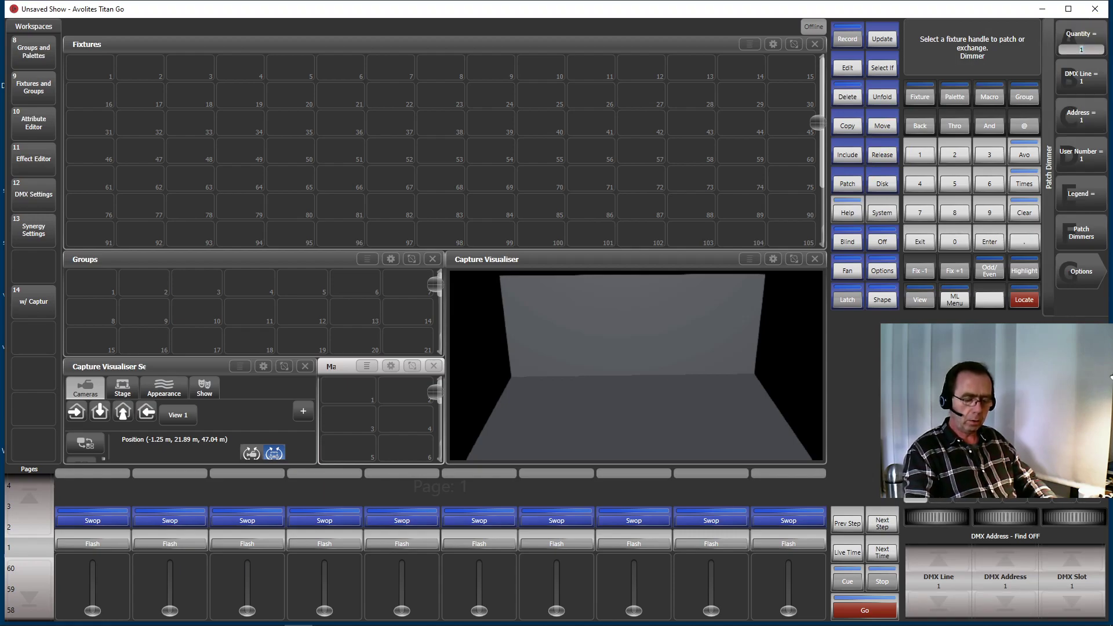
click(1060, 260)
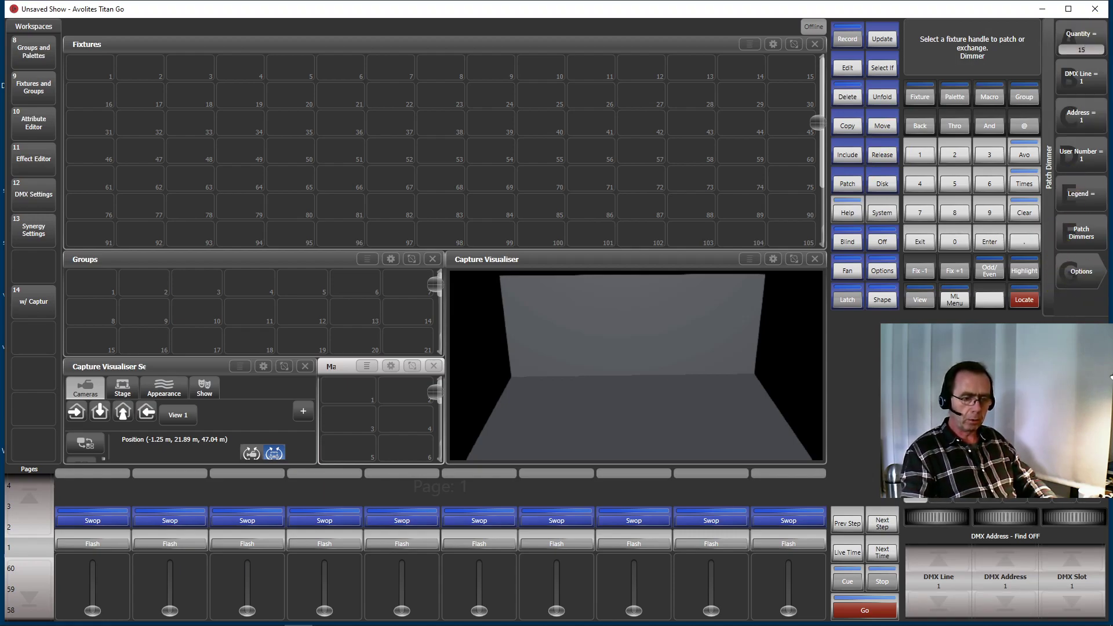
click(1084, 233)
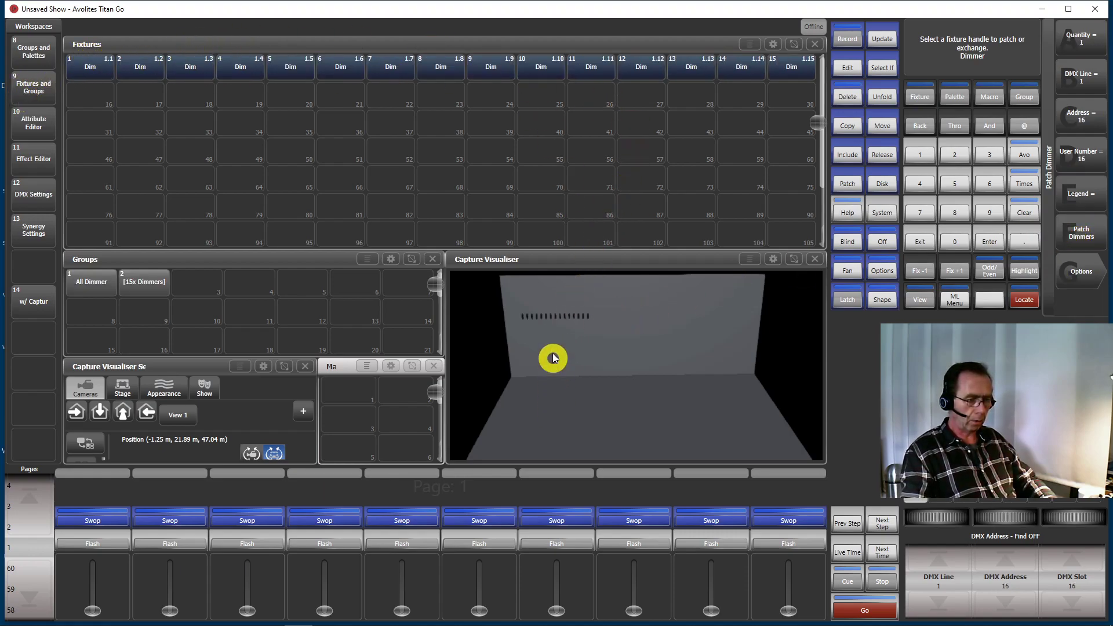
Check the dimmers from the top view, return to View 1, and patch 15 more dimmers at DMX addresses 1.31 to 1.45
click(96, 410)
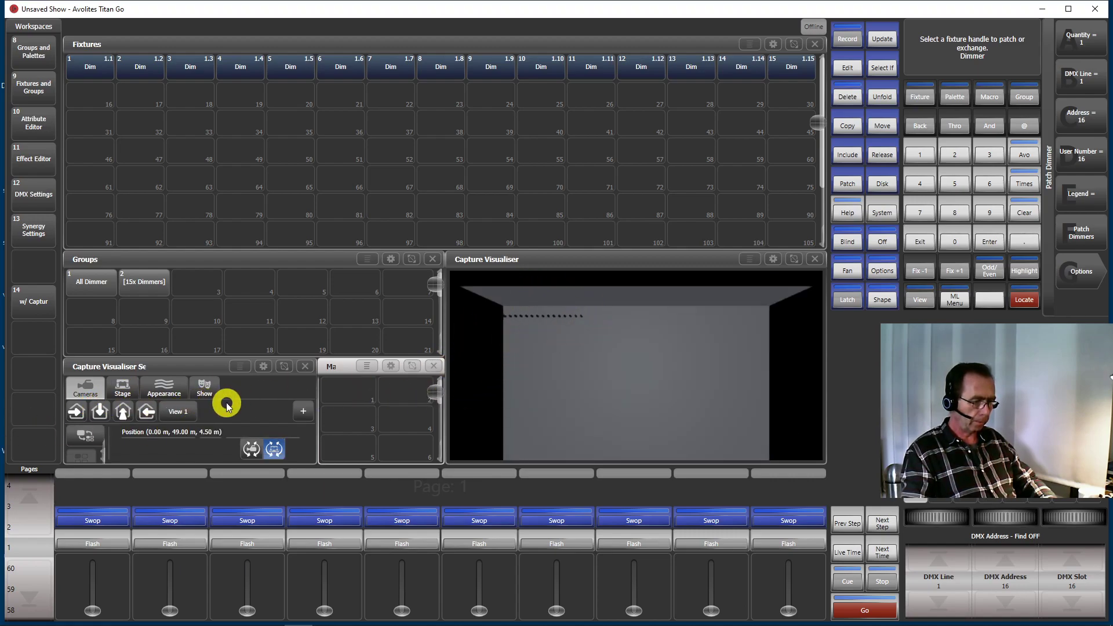
click(169, 411)
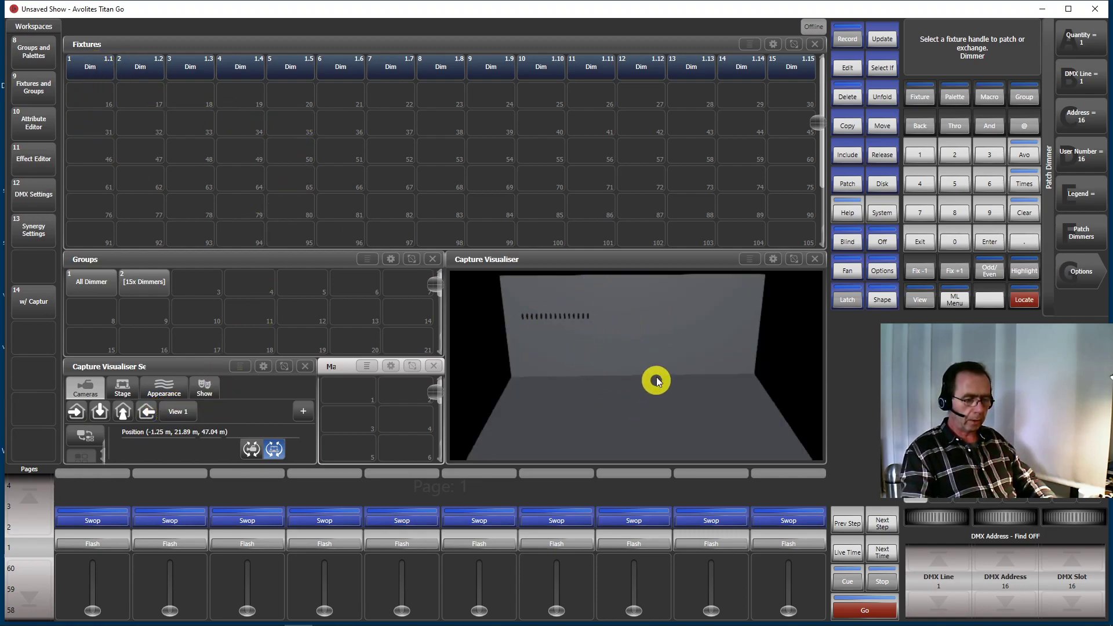
drag(97, 66, 851, 88)
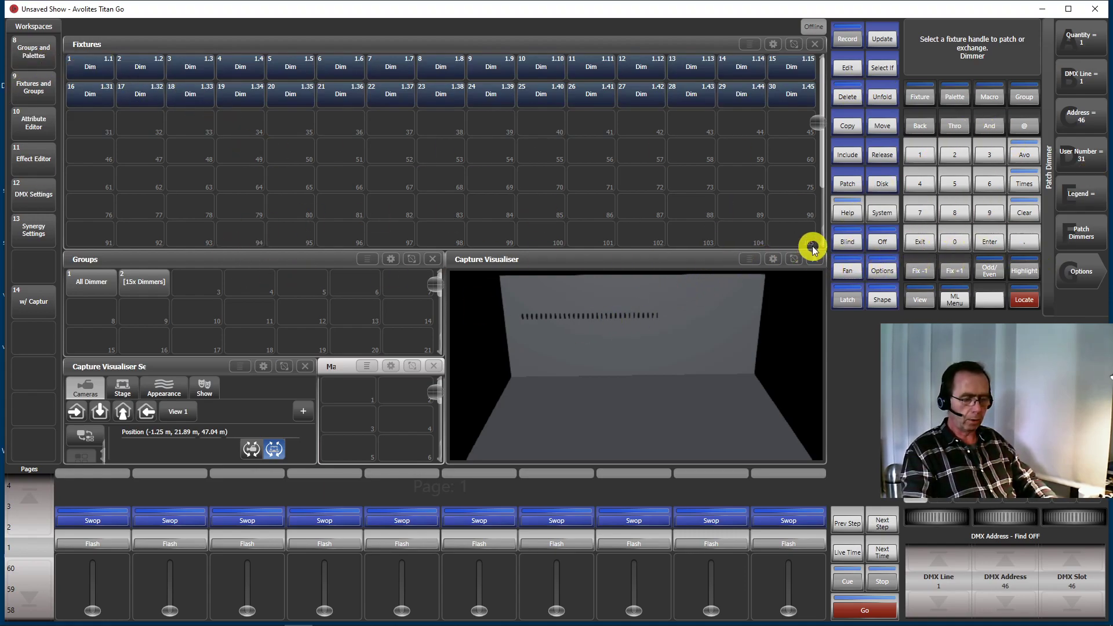
Leave dimmer patching and delete the second row of dimmers, user numbers 16 to 30
click(921, 241)
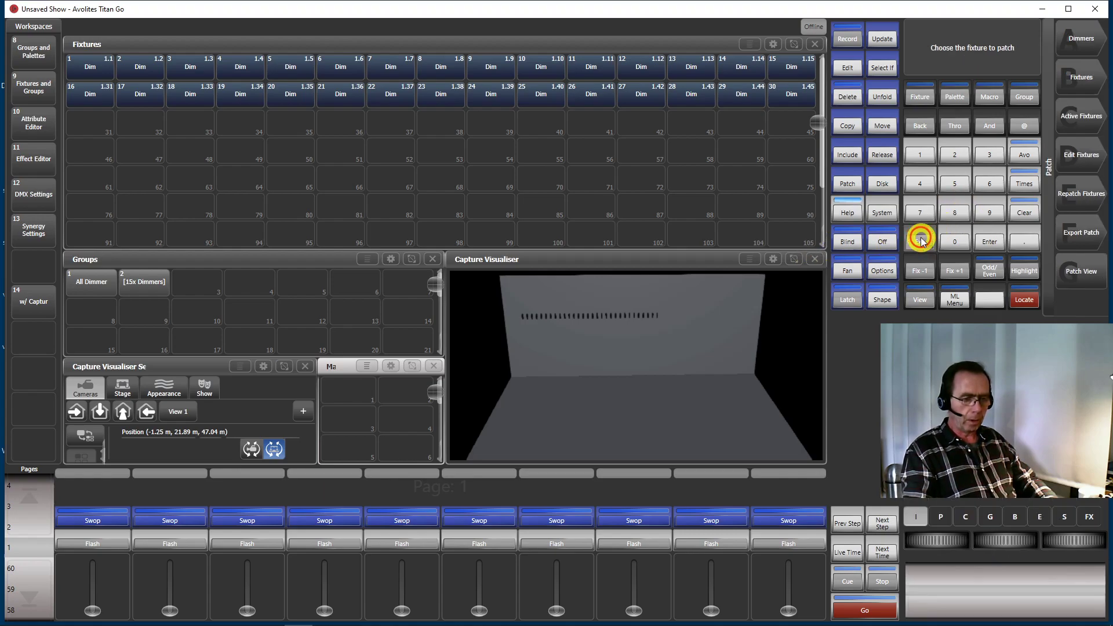
click(922, 240)
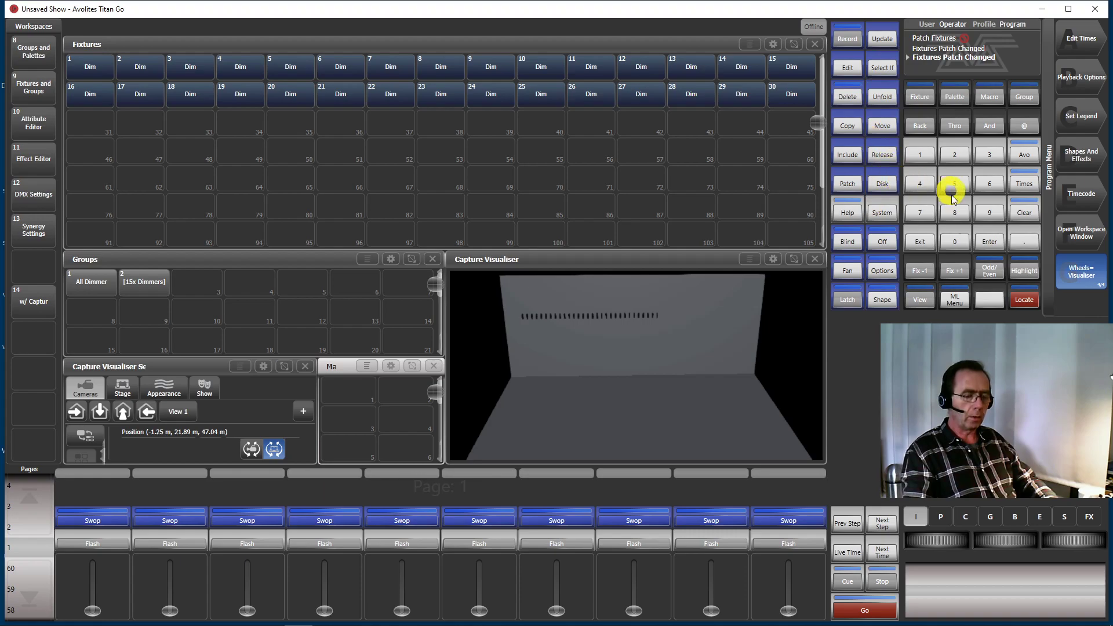
click(846, 181)
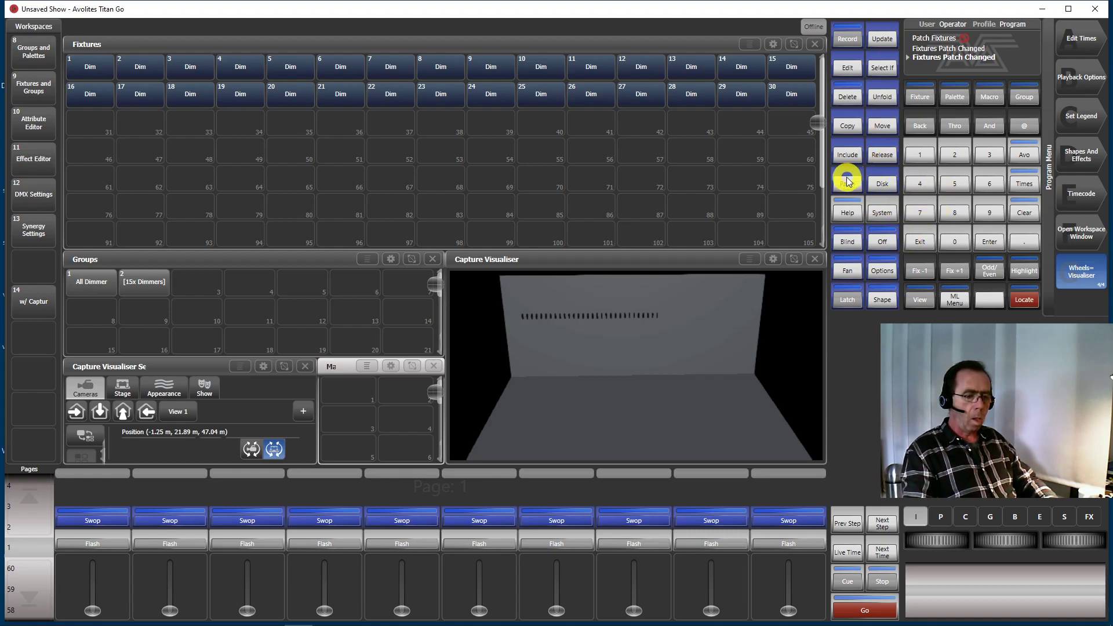
click(846, 95)
drag(85, 94, 793, 93)
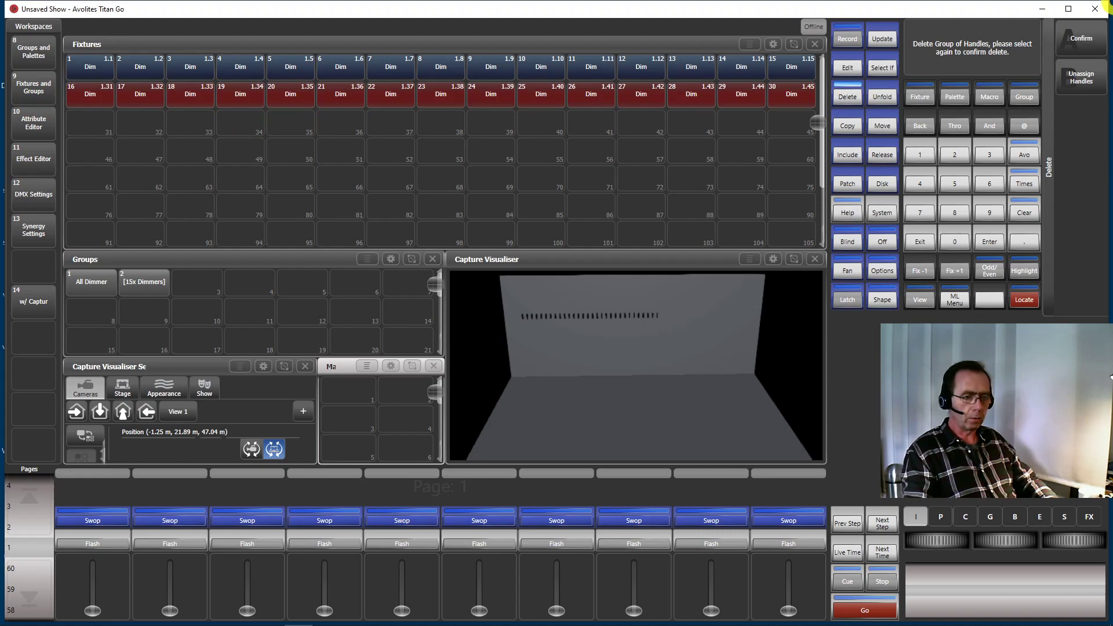
click(1064, 42)
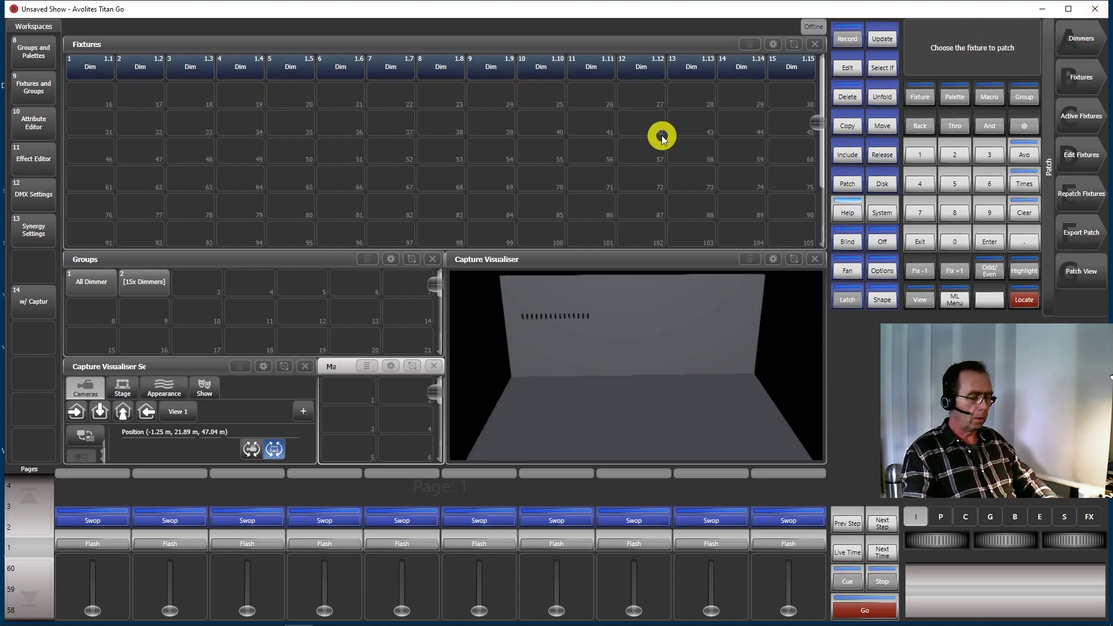
click(921, 242)
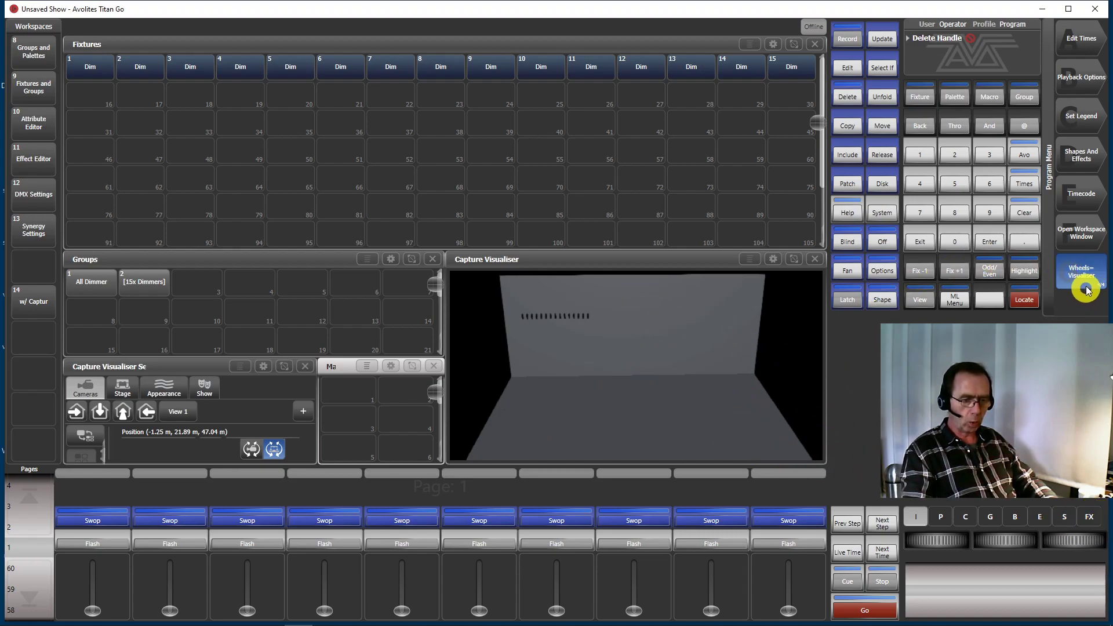
Select the 15 remaining dimmers and set their Position X to 0 m and Position Z to 5 m
drag(87, 62, 810, 65)
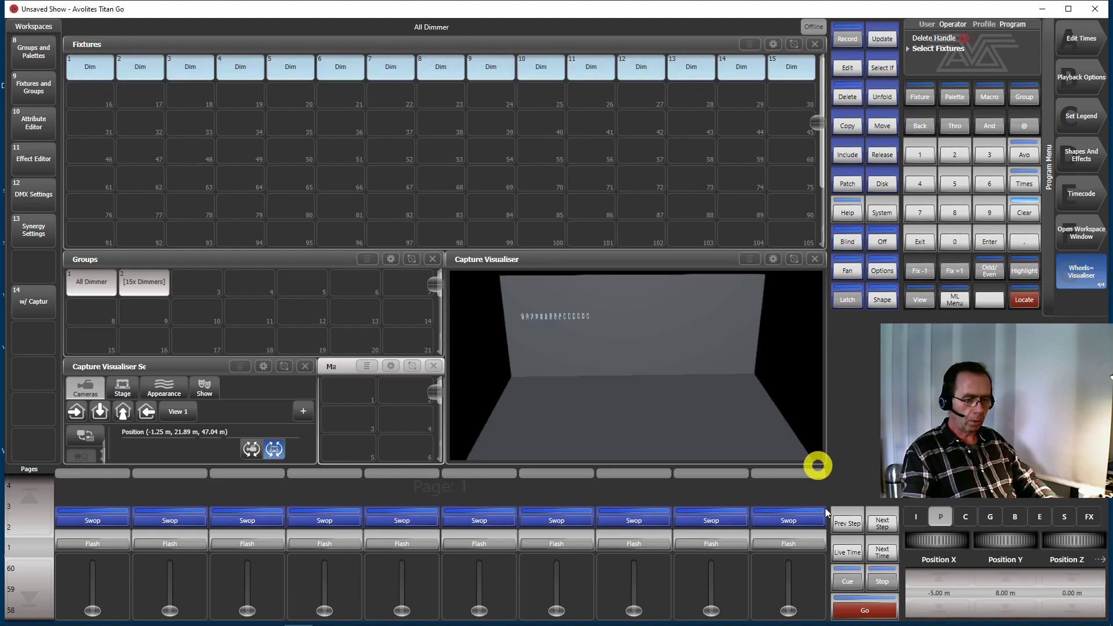
click(936, 594)
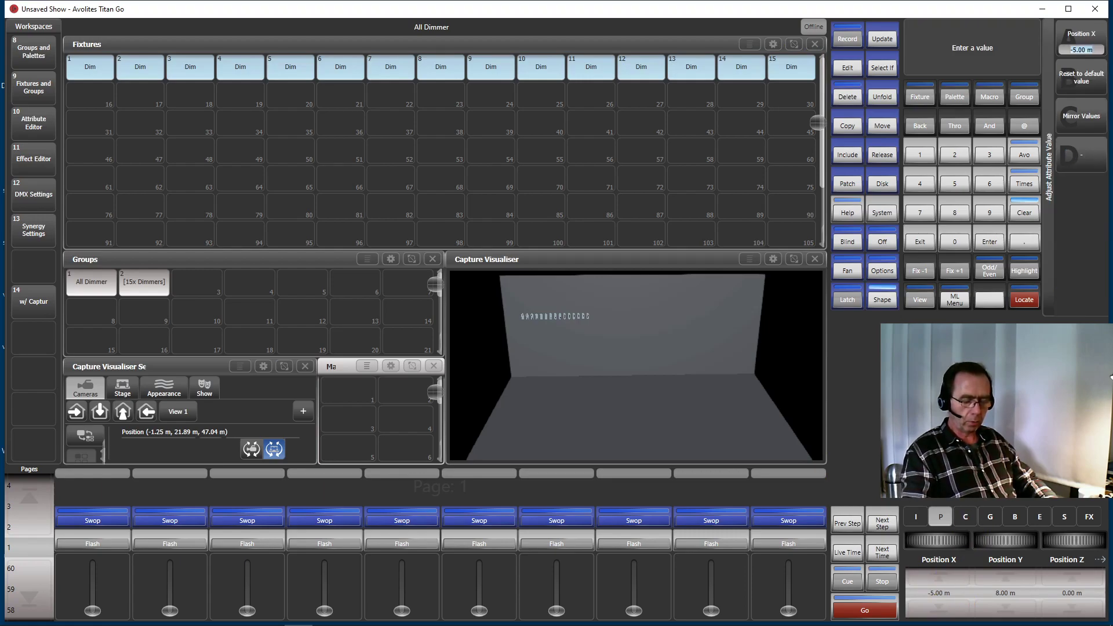
key(Return)
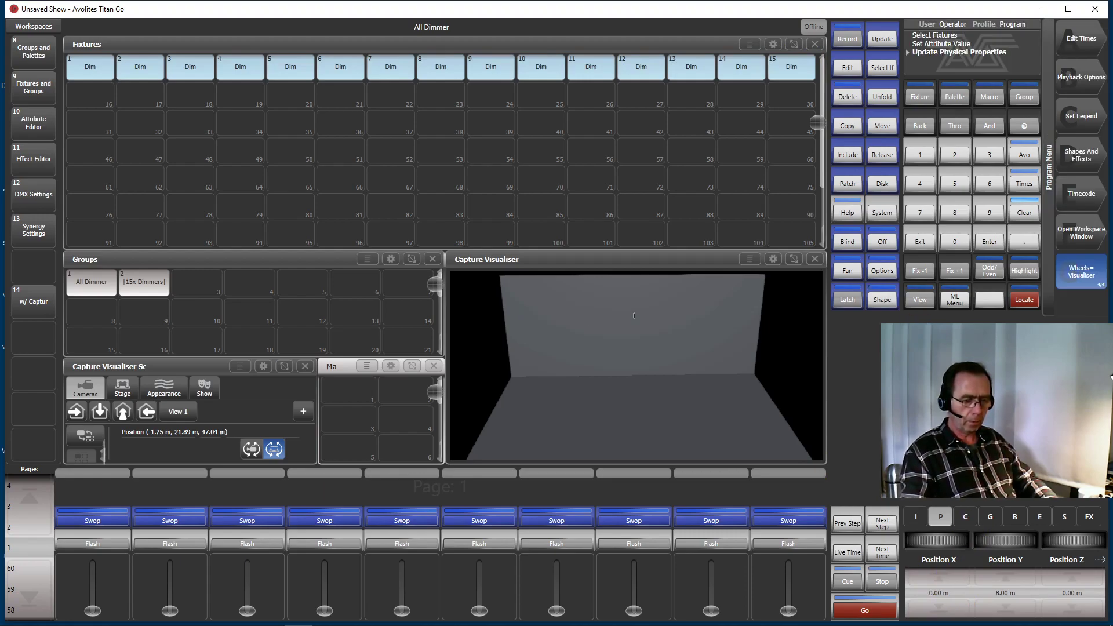
click(1074, 594)
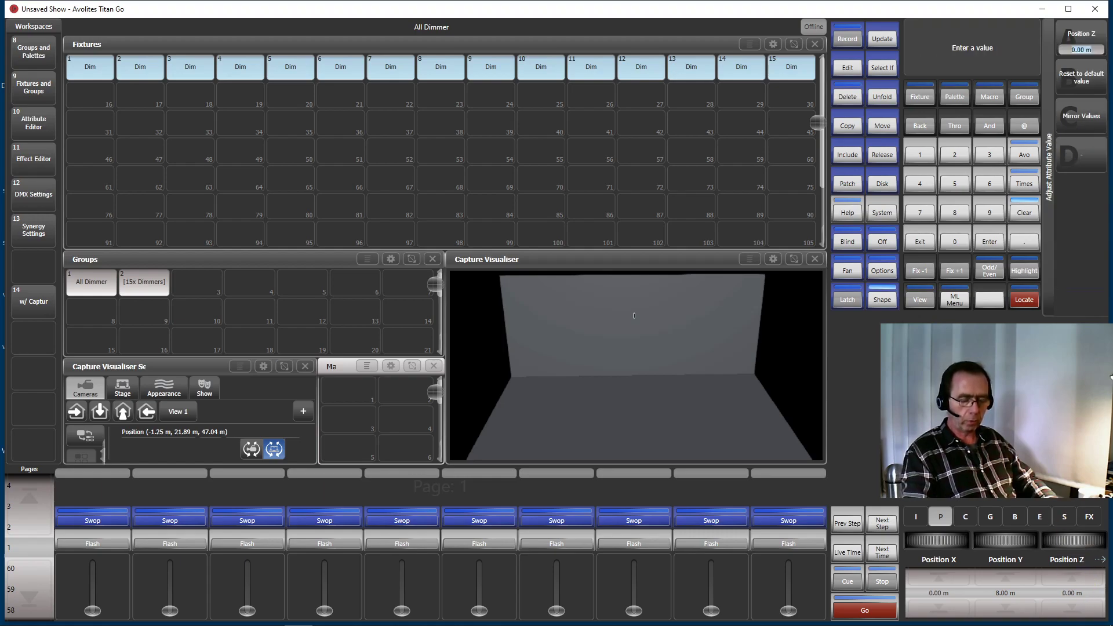
text(5)
key(Return)
click(658, 280)
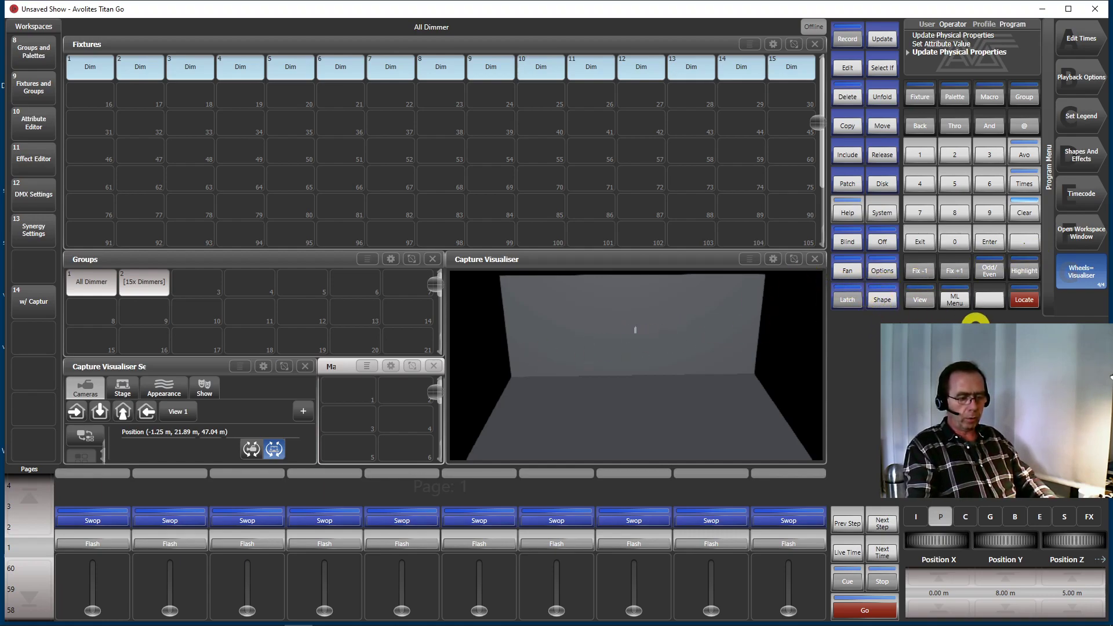
Fan the 15 dimmers along X to about 7.35 m
click(849, 273)
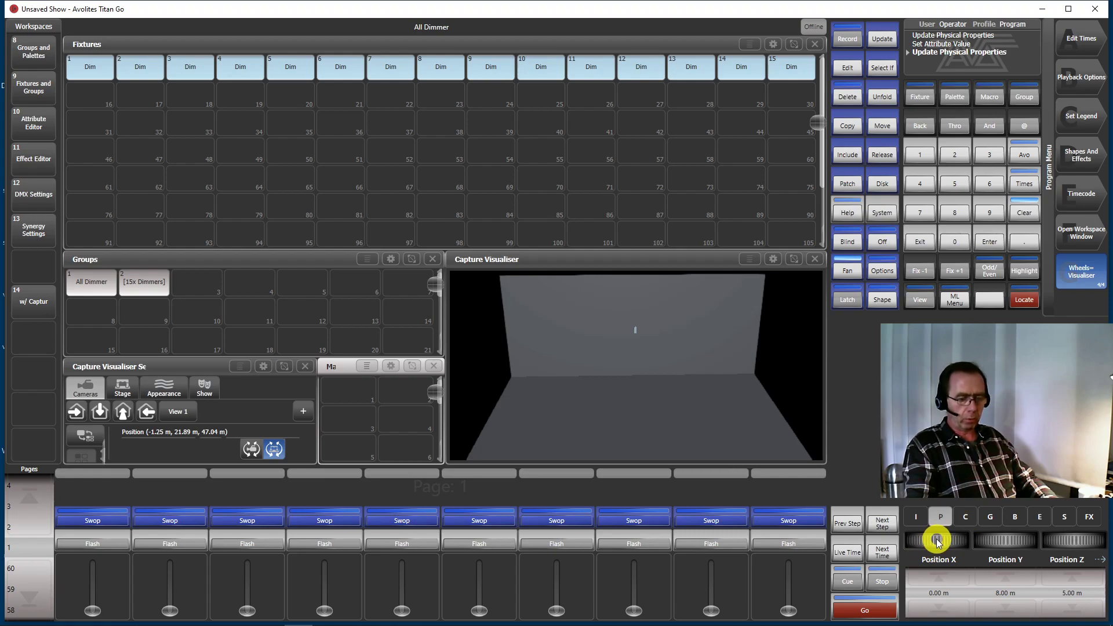
drag(938, 541, 946, 619)
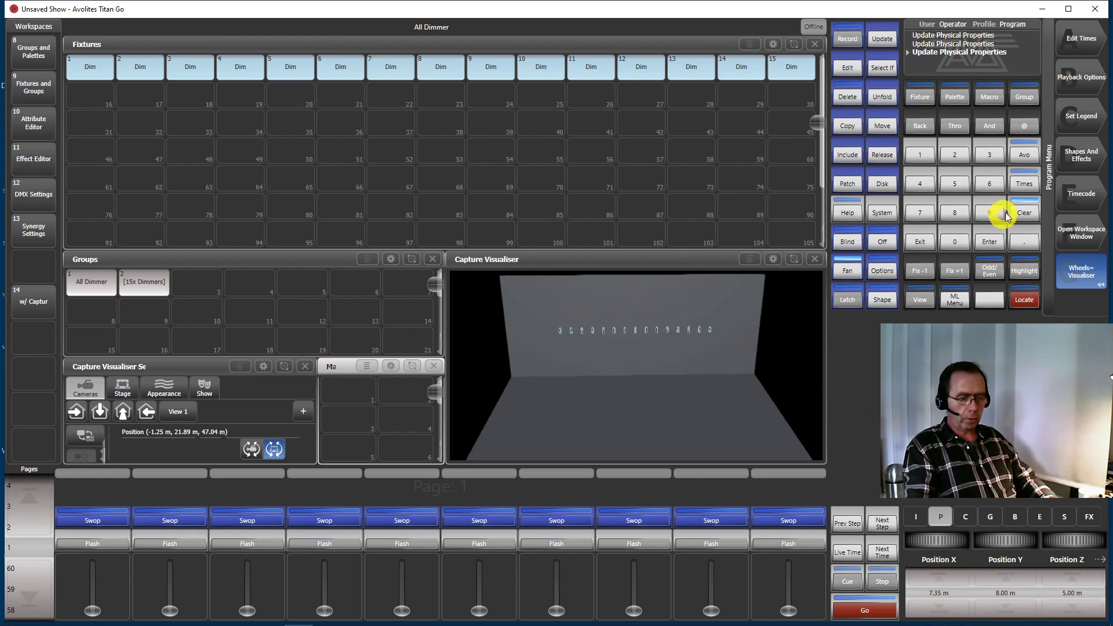
Highlight the dimmers and step through them one by one to check their order, leaving highlight off at the end
click(1023, 271)
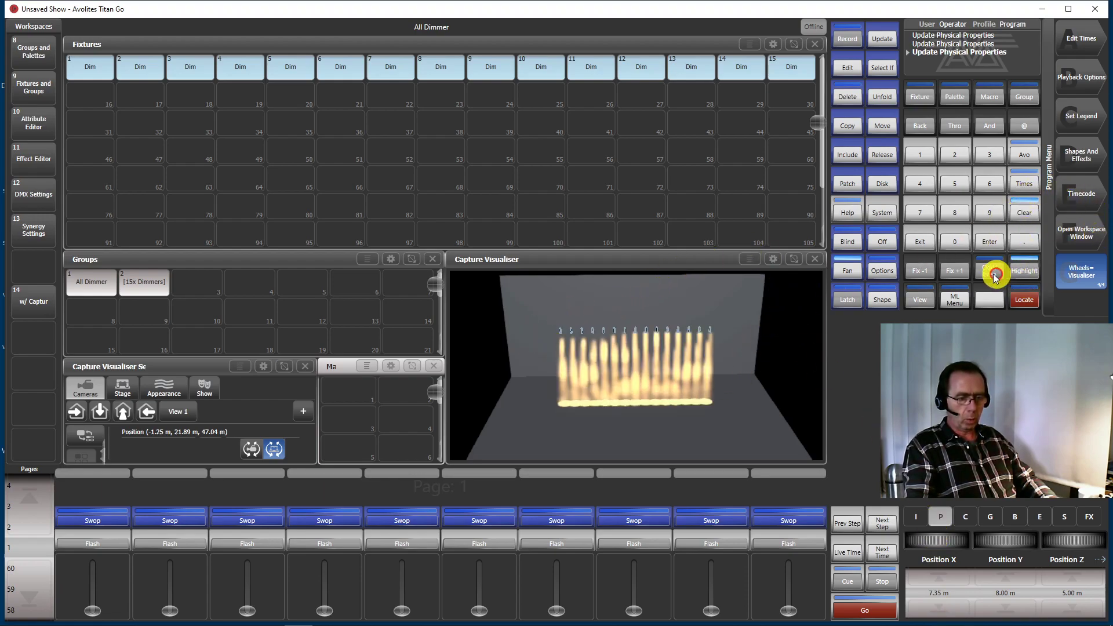
click(960, 271)
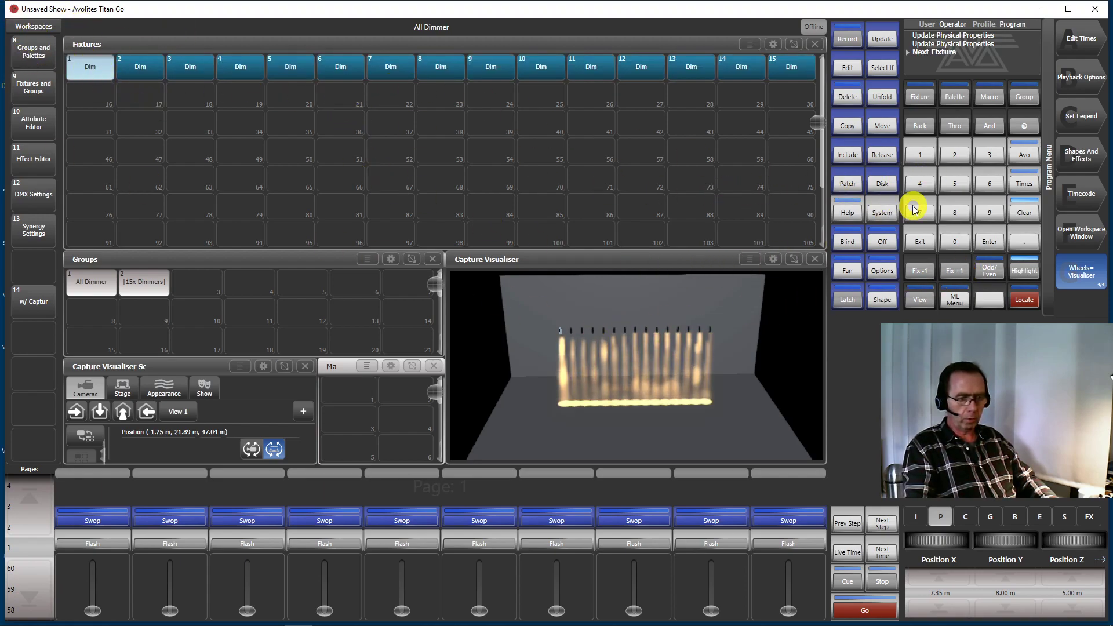
click(958, 272)
click(959, 271)
click(960, 271)
click(960, 270)
click(961, 270)
click(962, 269)
click(963, 267)
click(964, 267)
click(965, 267)
click(967, 266)
click(967, 266)
click(969, 266)
click(970, 266)
click(984, 264)
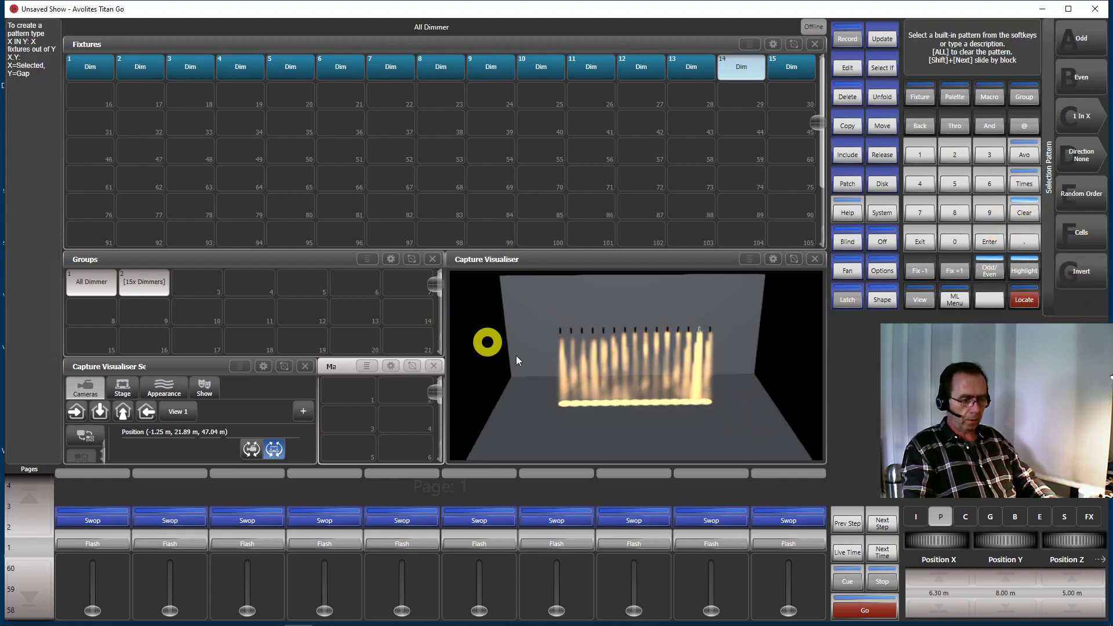
click(1101, 247)
click(918, 235)
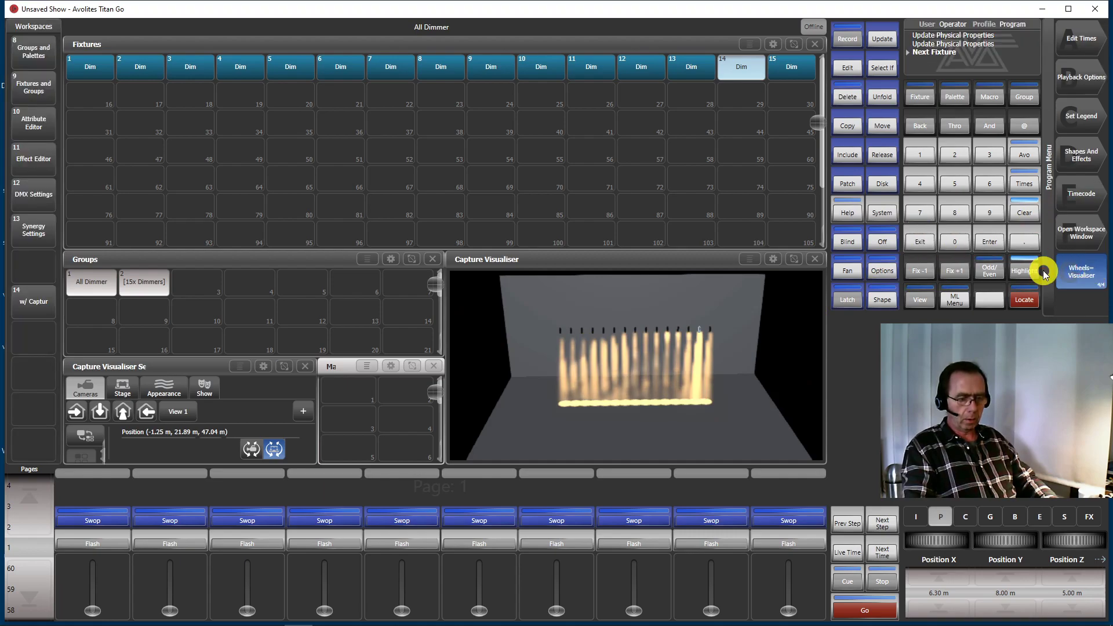
click(1022, 270)
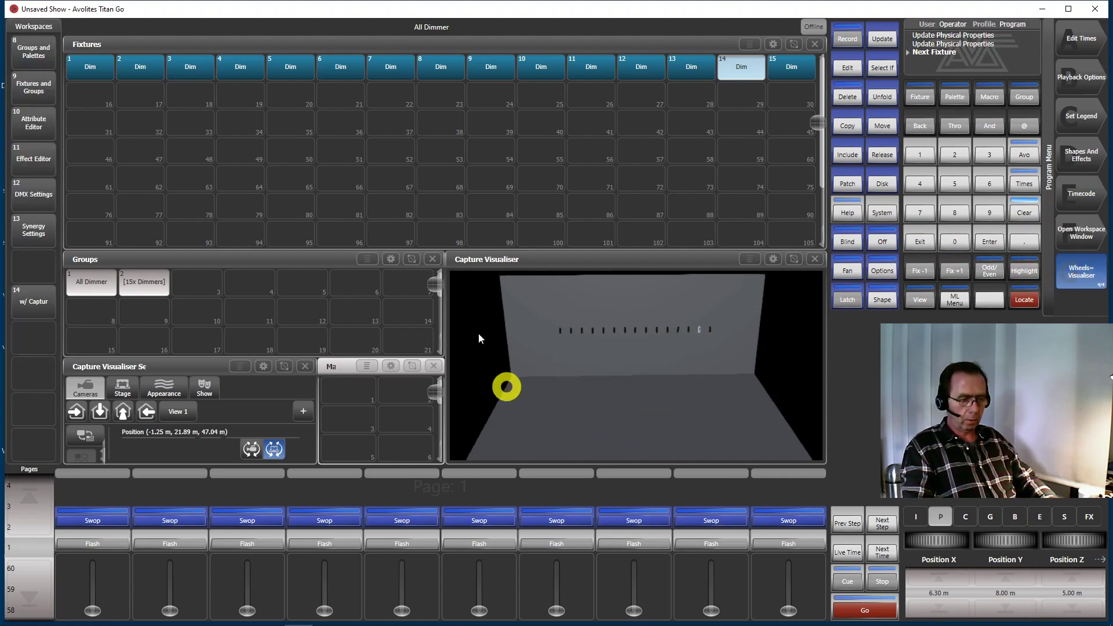
Reselect all 15 dimmers and set their Position X back to 0 m
click(992, 272)
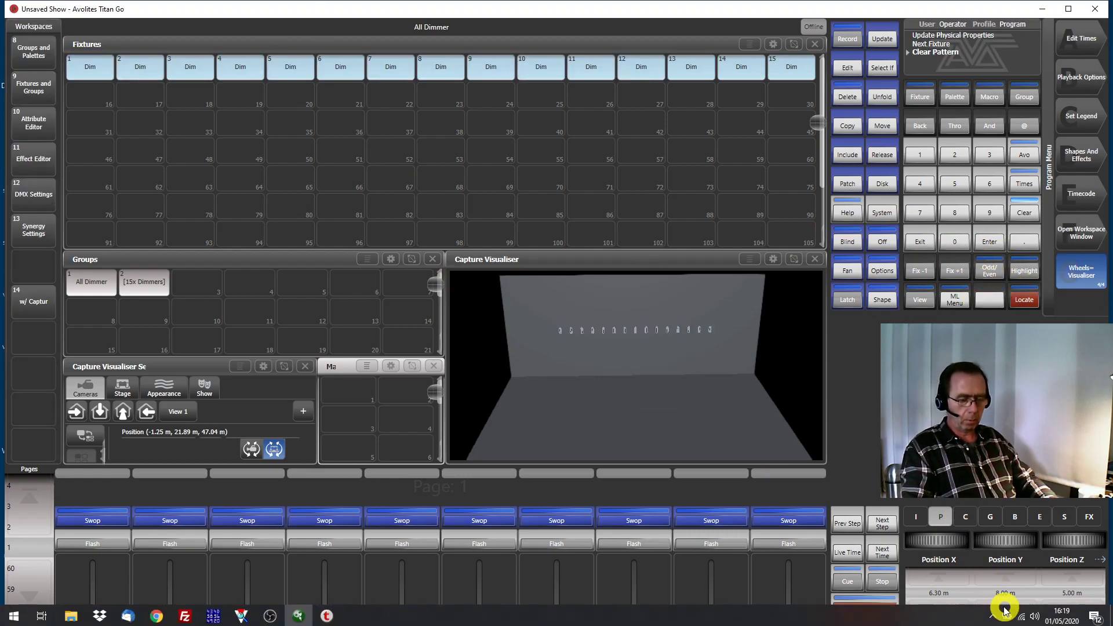
click(950, 603)
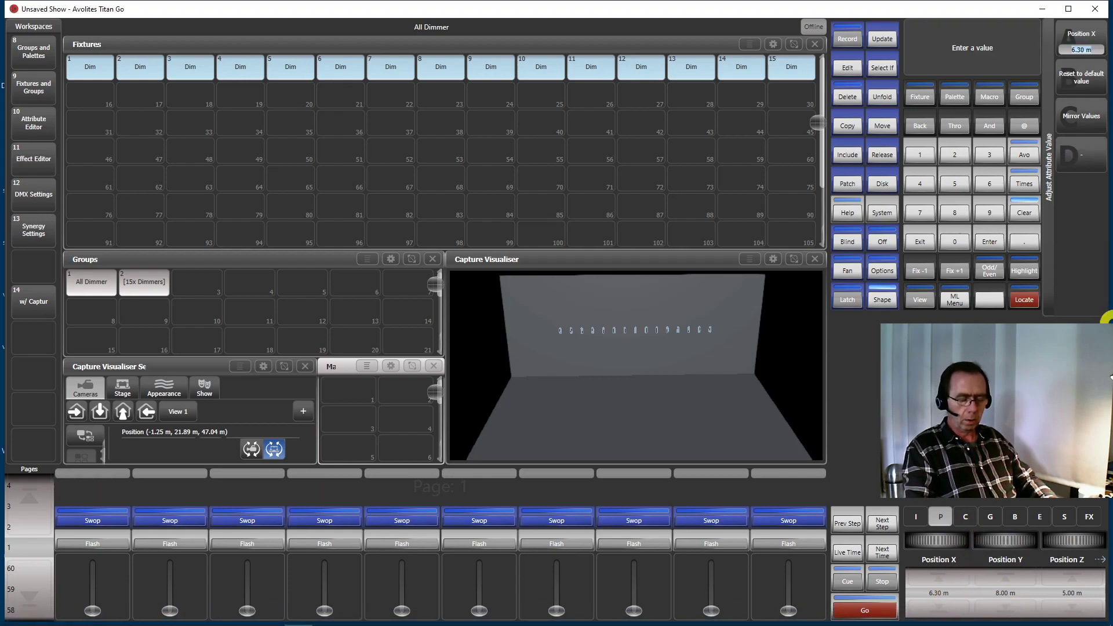
text(0)
key(Return)
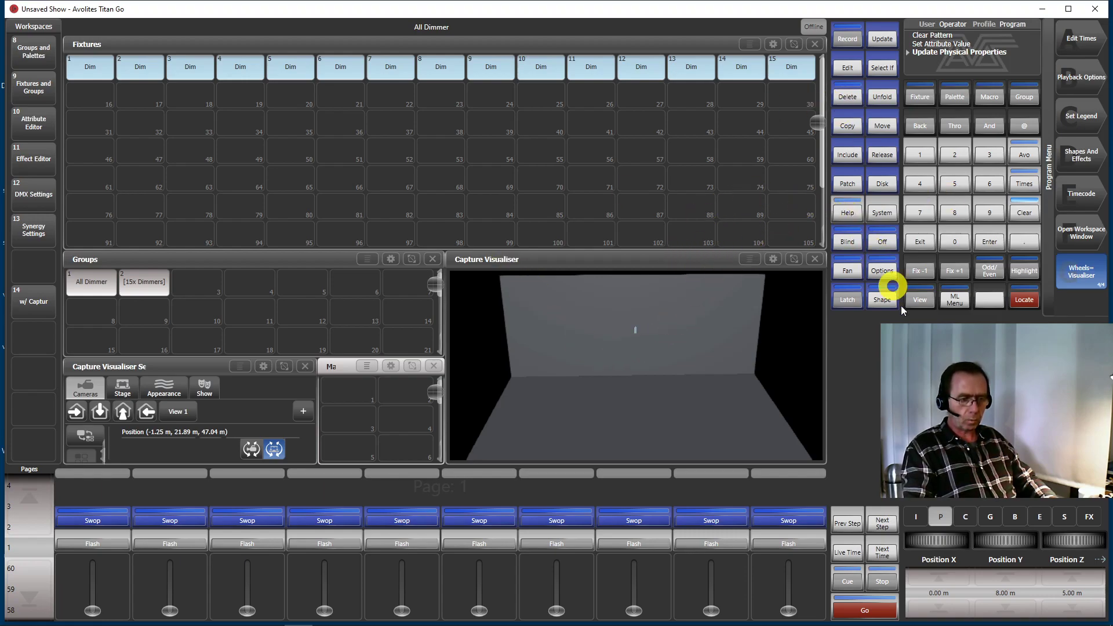
Split the fan into 3 parts and fan the dimmers along X to a Position X of about 2.17 m
click(847, 272)
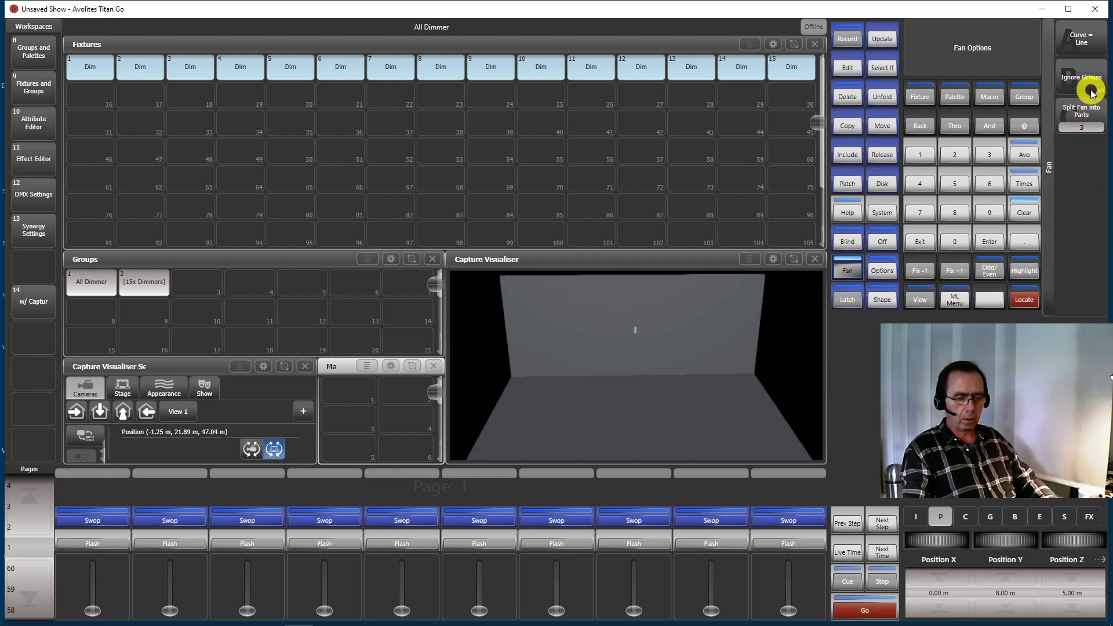
click(1064, 128)
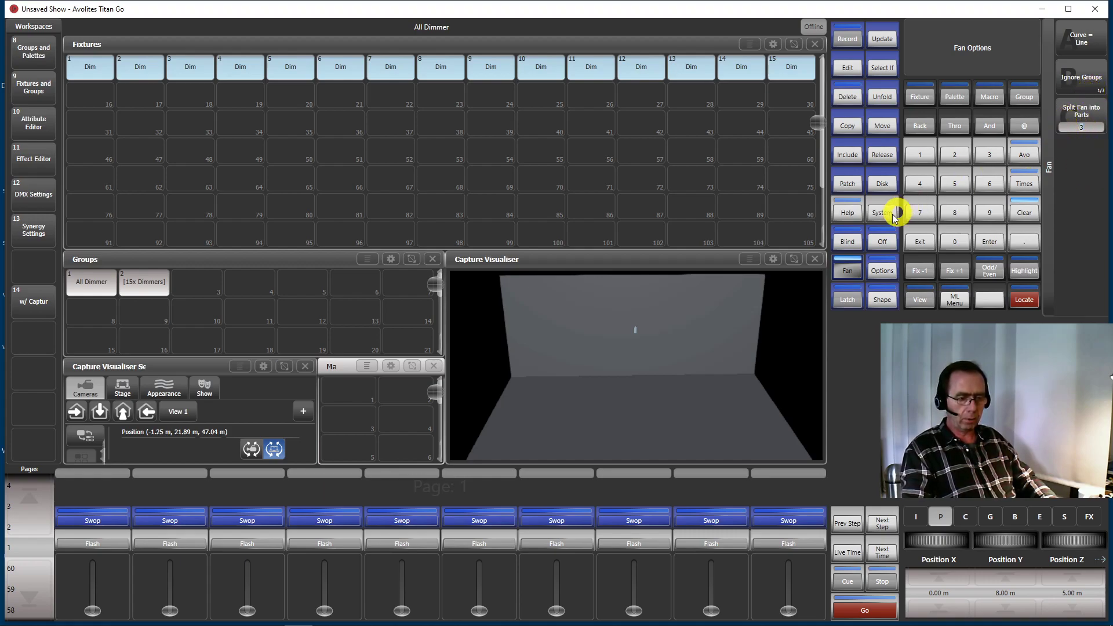
click(845, 272)
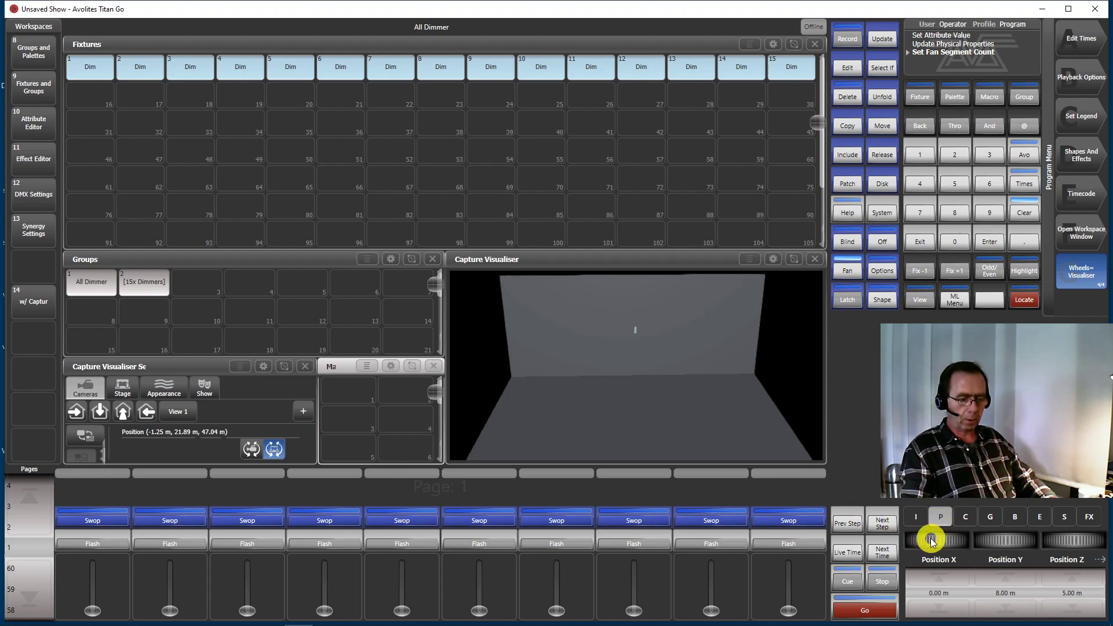
drag(930, 539, 949, 591)
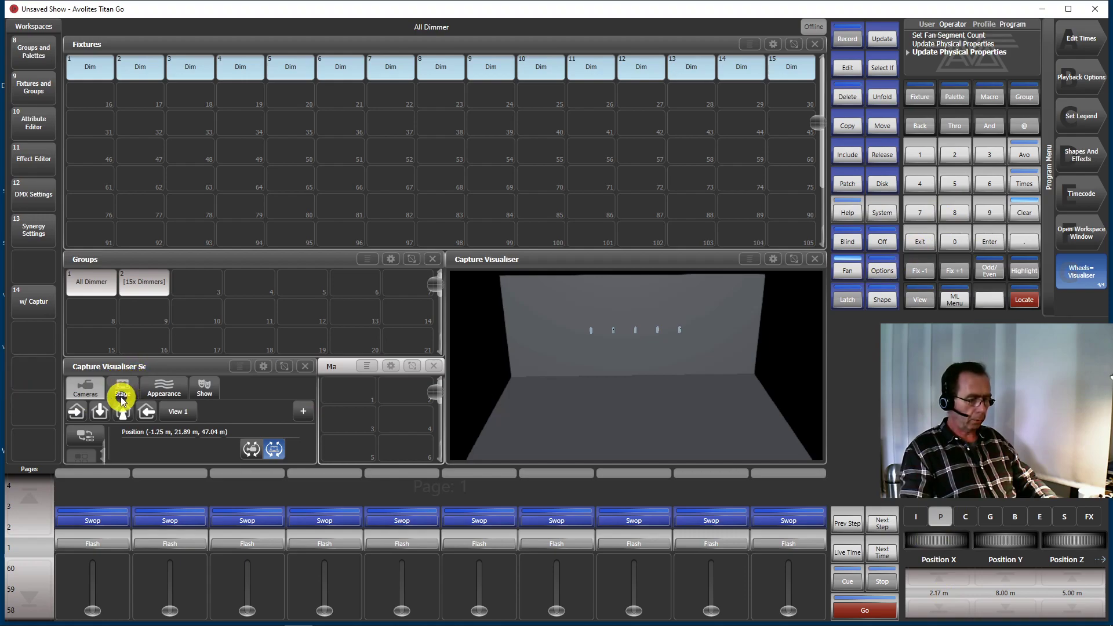
Switch to the top view, set the fan to 1 part, and fan the dimmers along Z to about 1.66 m
click(100, 411)
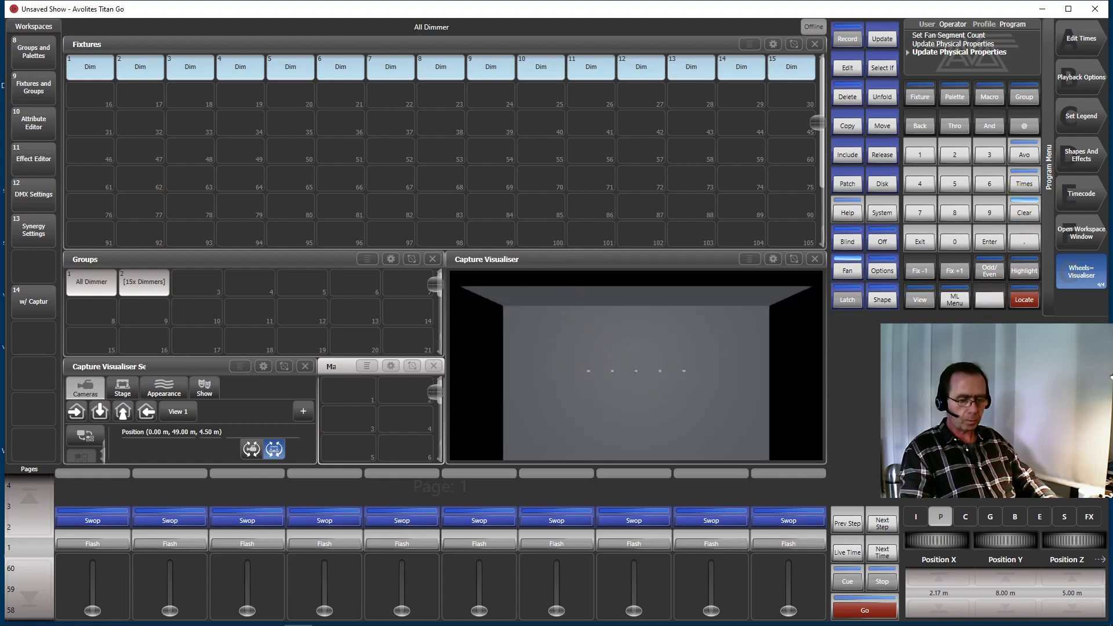
click(850, 272)
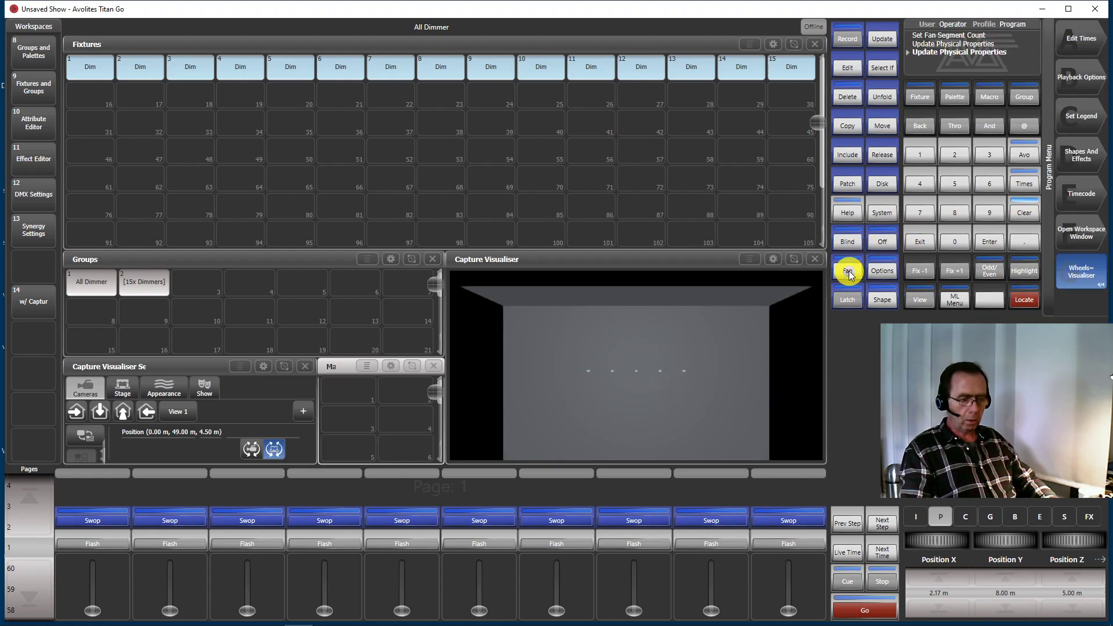
click(848, 272)
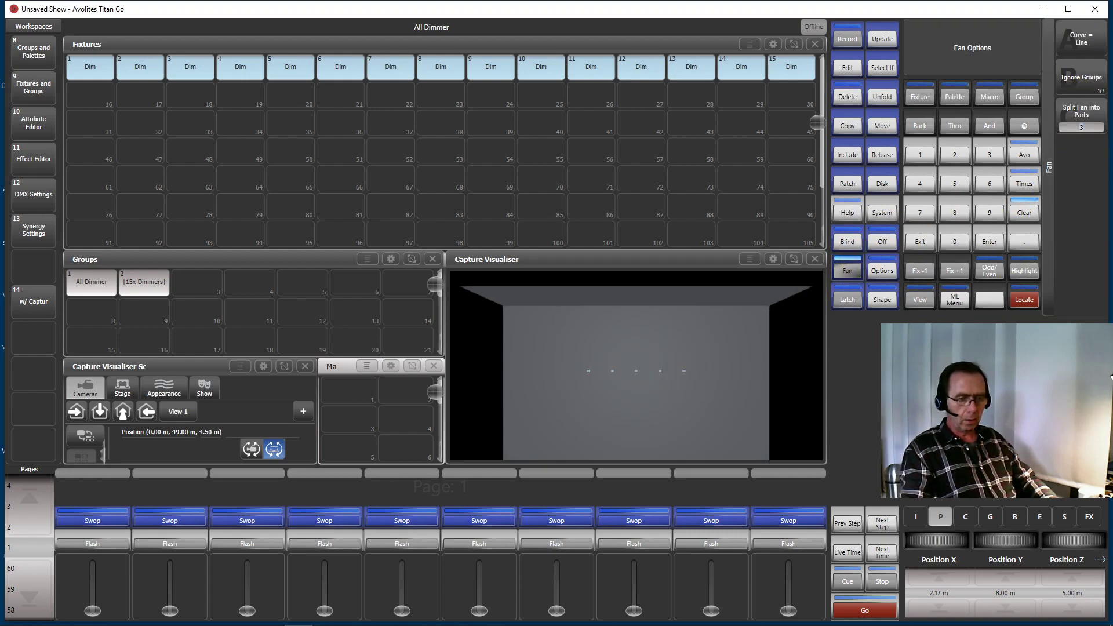
click(1080, 119)
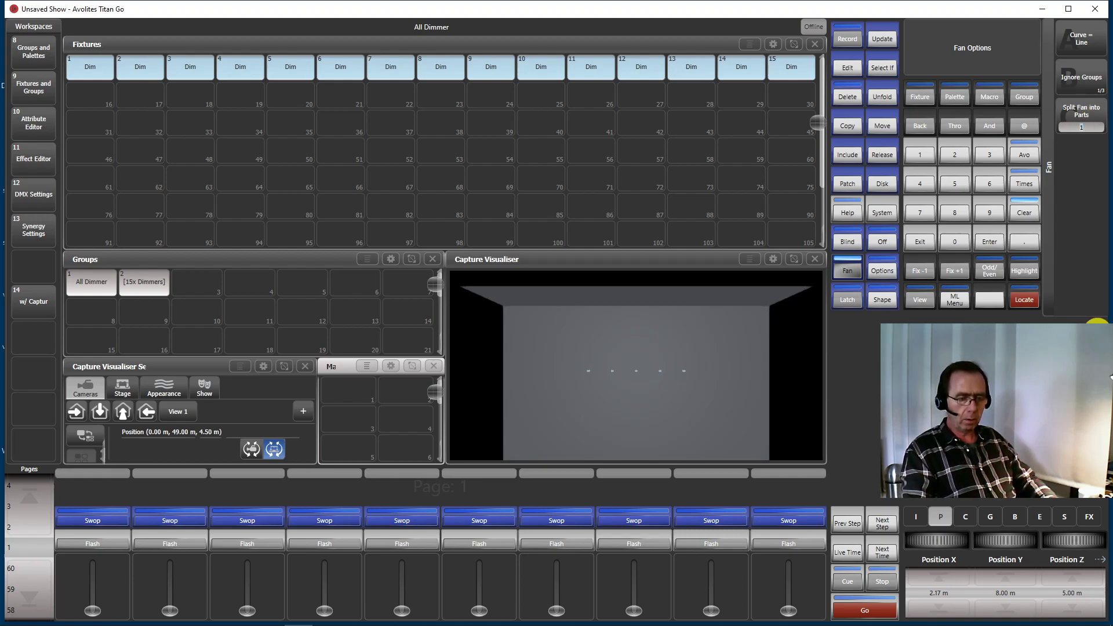
click(850, 271)
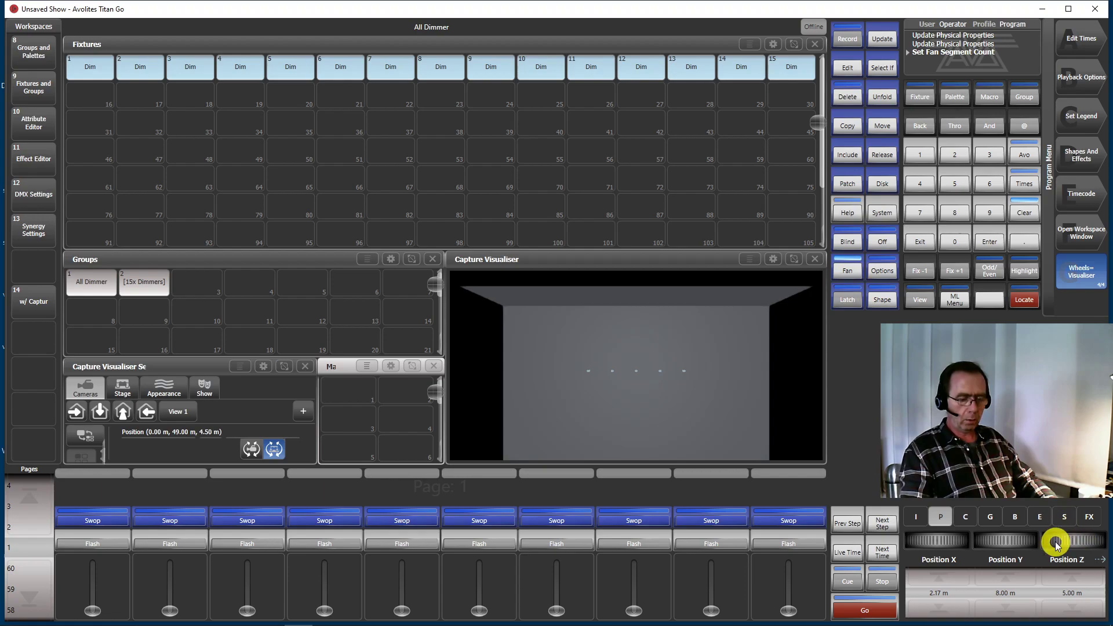
drag(1066, 539, 1063, 496)
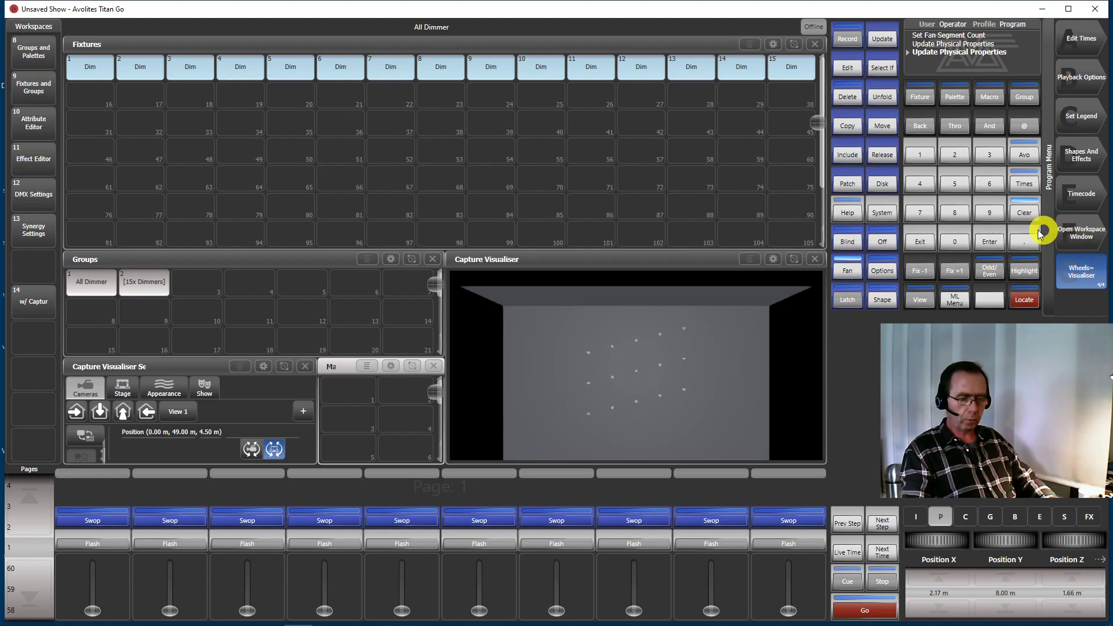
Step through the dimmers individually to check each one's place in the slanted rows
click(950, 272)
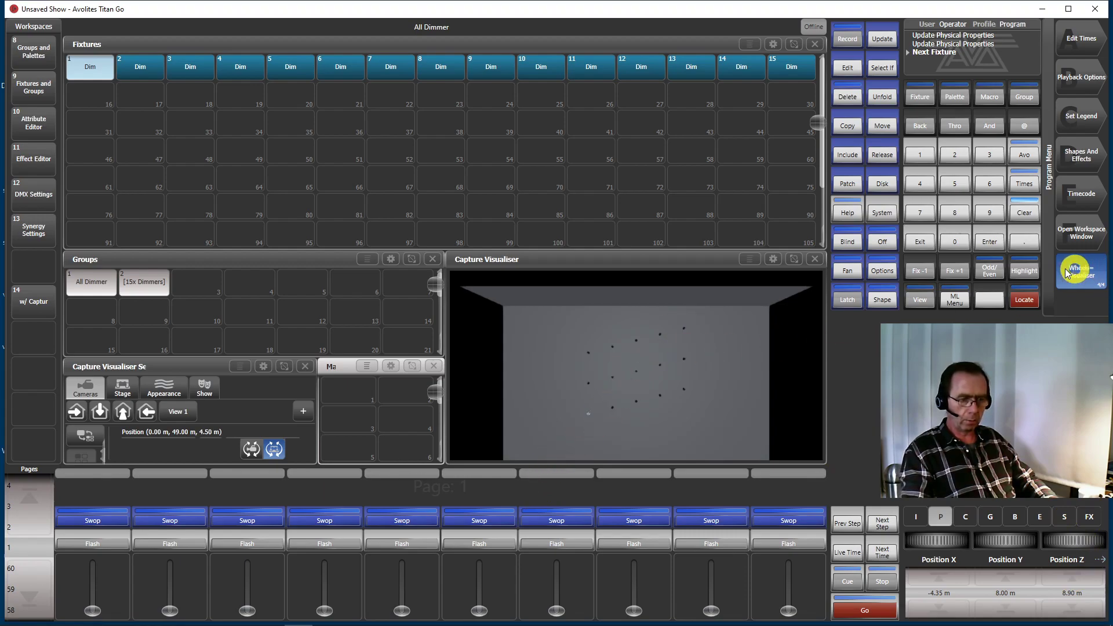
click(959, 274)
click(960, 273)
click(959, 273)
click(959, 273)
click(959, 273)
click(959, 274)
click(959, 274)
click(959, 273)
click(959, 274)
click(959, 273)
click(960, 274)
click(960, 273)
click(959, 274)
click(959, 274)
click(960, 274)
click(960, 274)
click(959, 274)
click(960, 274)
click(960, 273)
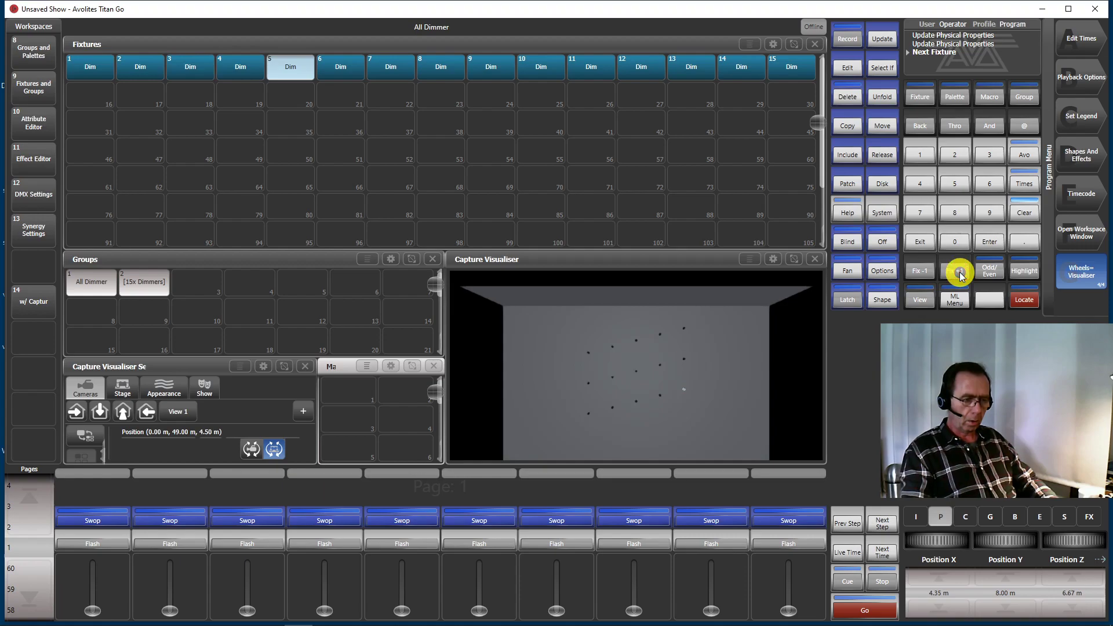
Reselect all dimmers and shift them together along Z to a Position Z of about 7.42 m
click(990, 272)
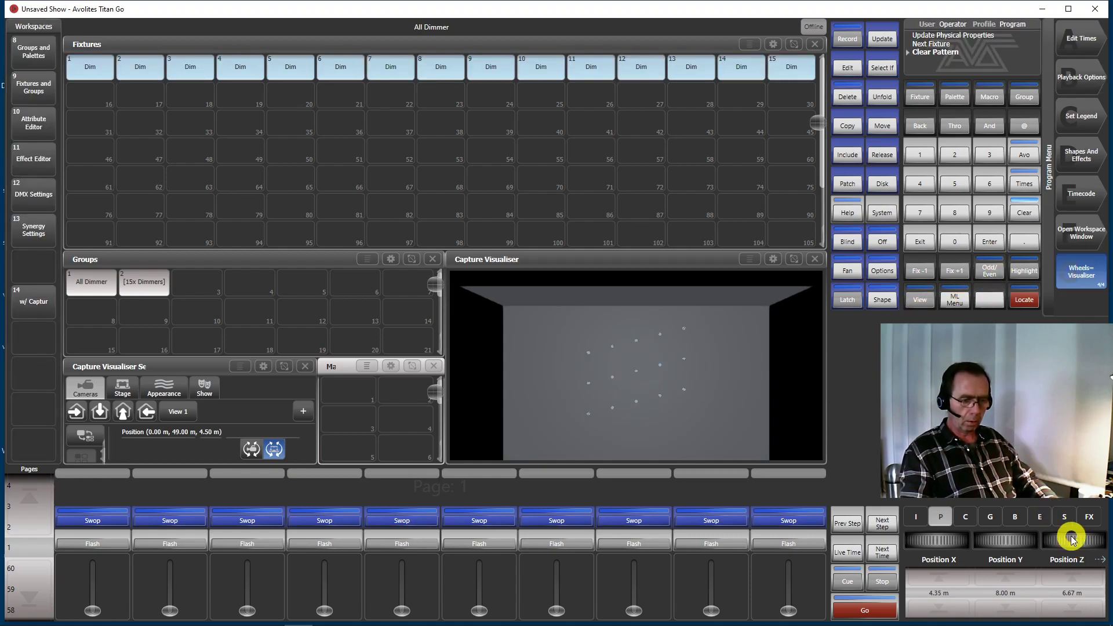
mouse_move(1070, 537)
mouse_down()
mouse_move(1071, 568)
mouse_move(1072, 528)
mouse_up()
click(849, 242)
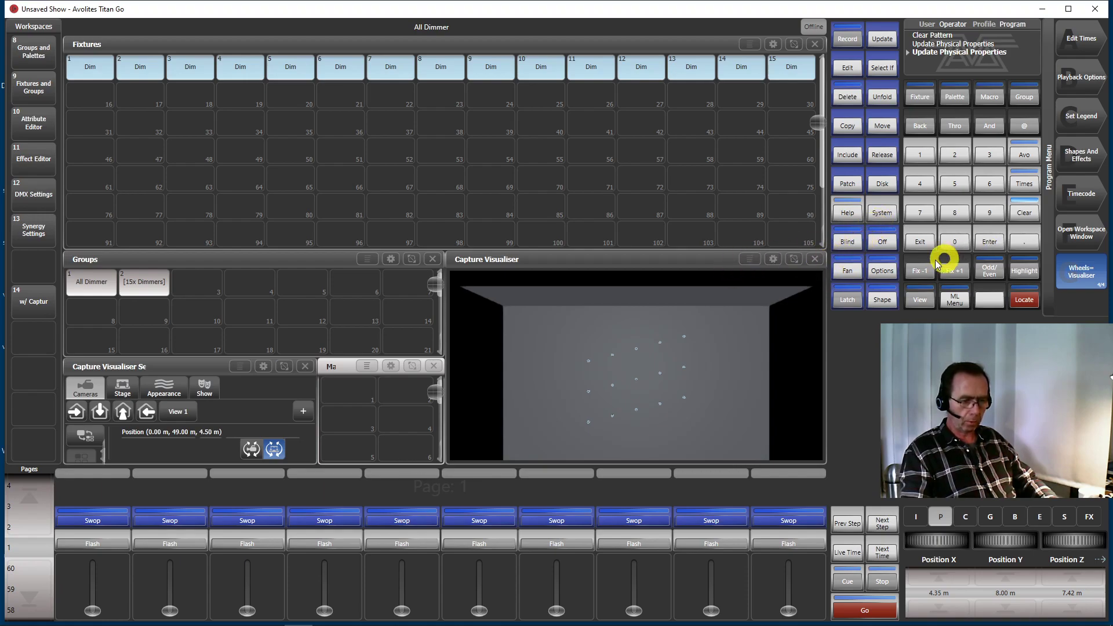
Split the fan into 3 parts and fan the dimmers along Z to level the slanted rows, at a Position Z of about 8.67 m
click(847, 272)
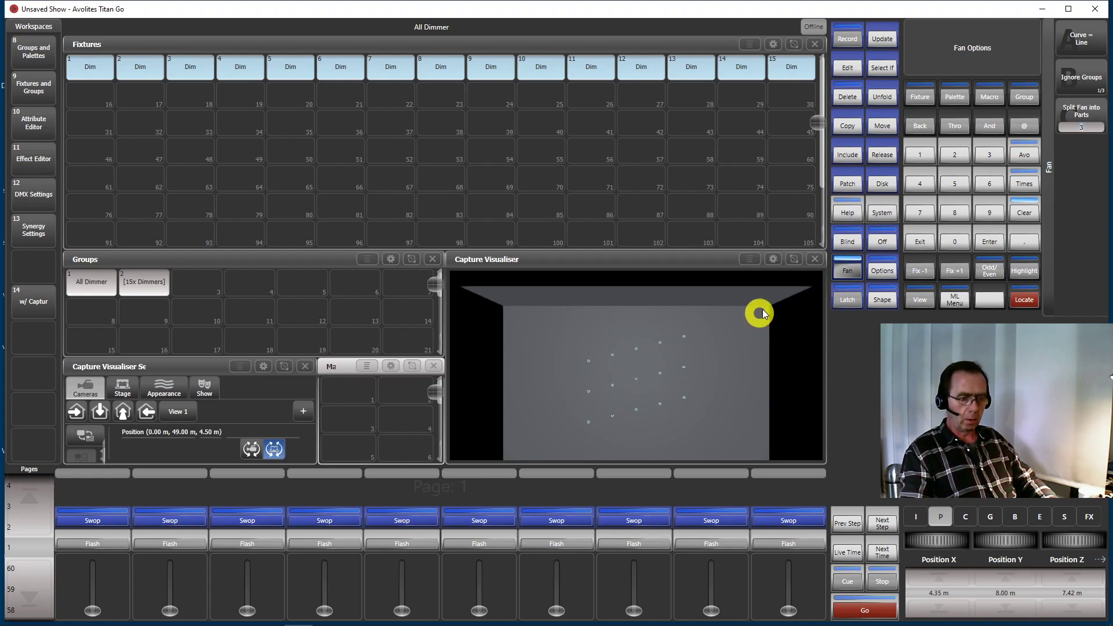
click(846, 268)
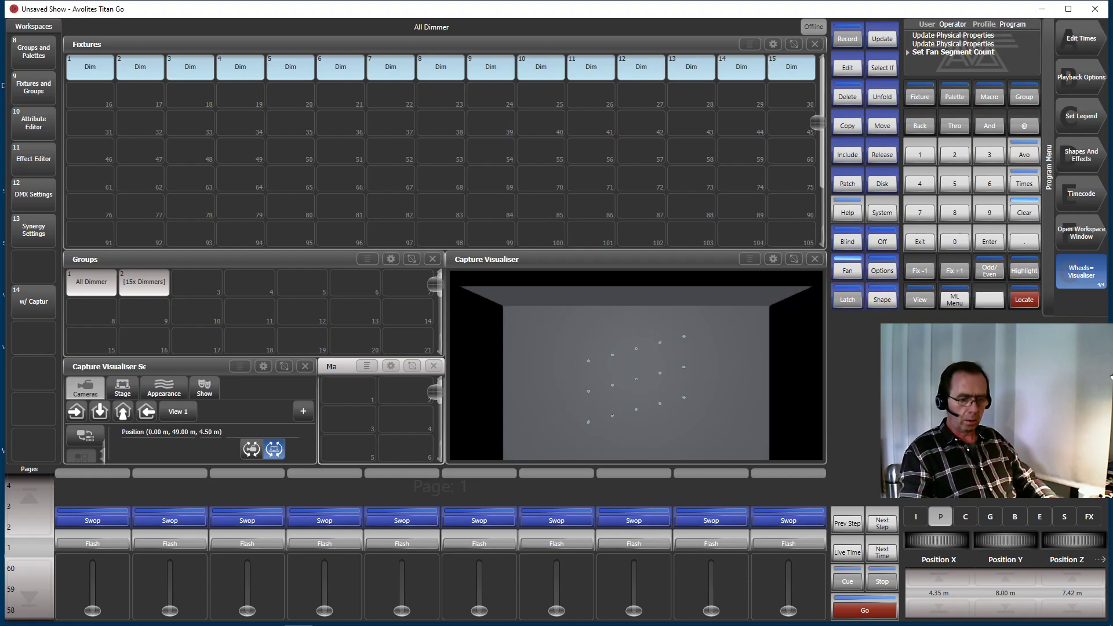
drag(1075, 538, 1056, 551)
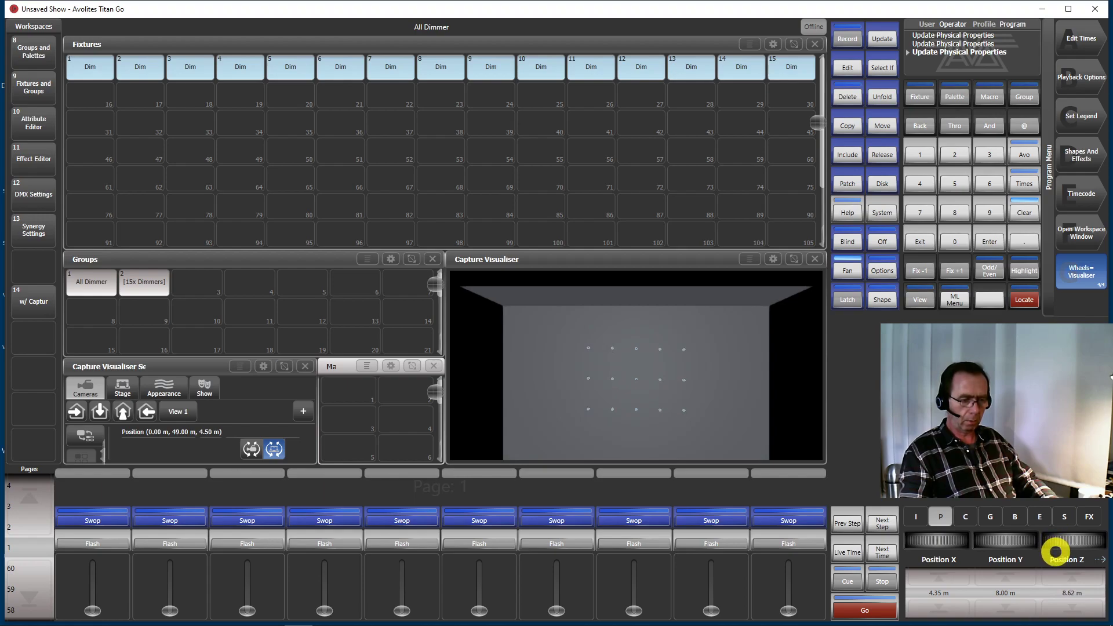
click(849, 281)
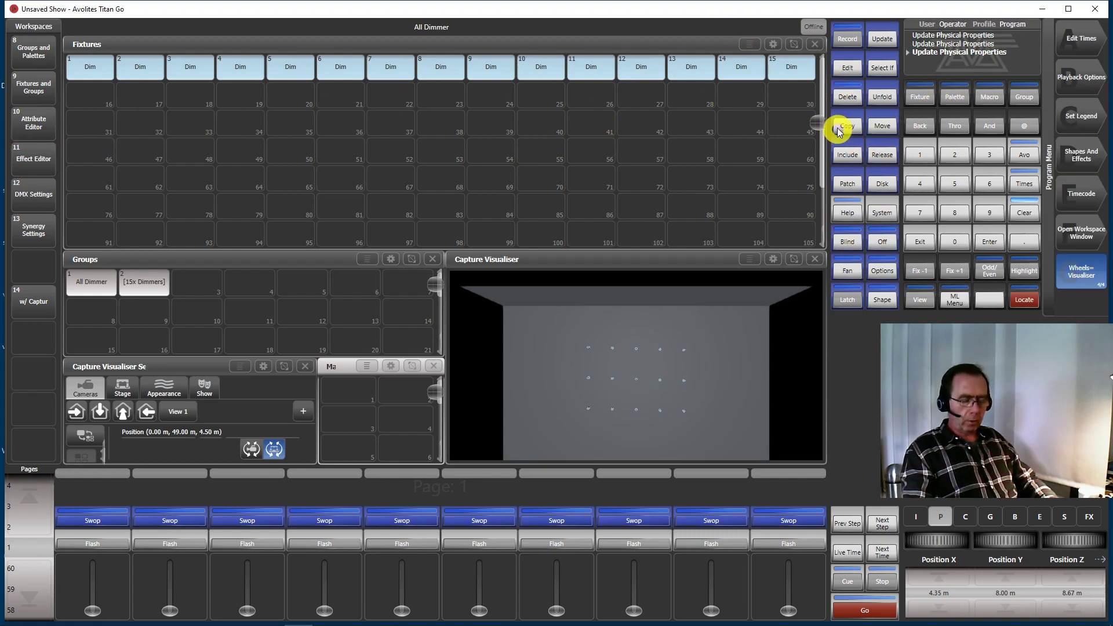
Delete all 15 dimmers from the fixtures and confirm the deletion
click(848, 97)
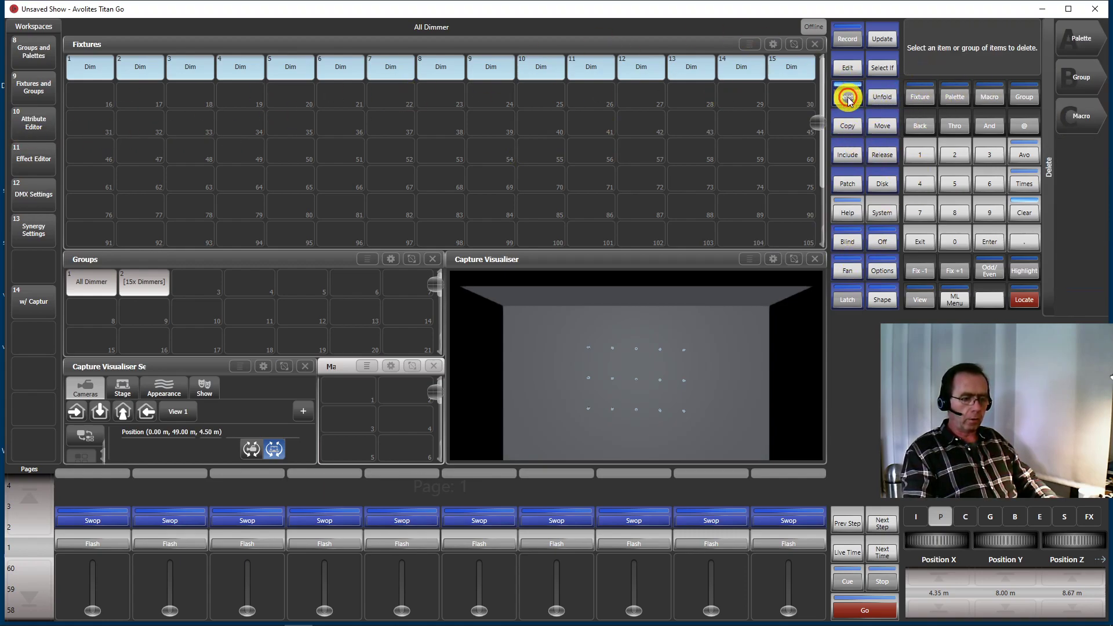
click(917, 242)
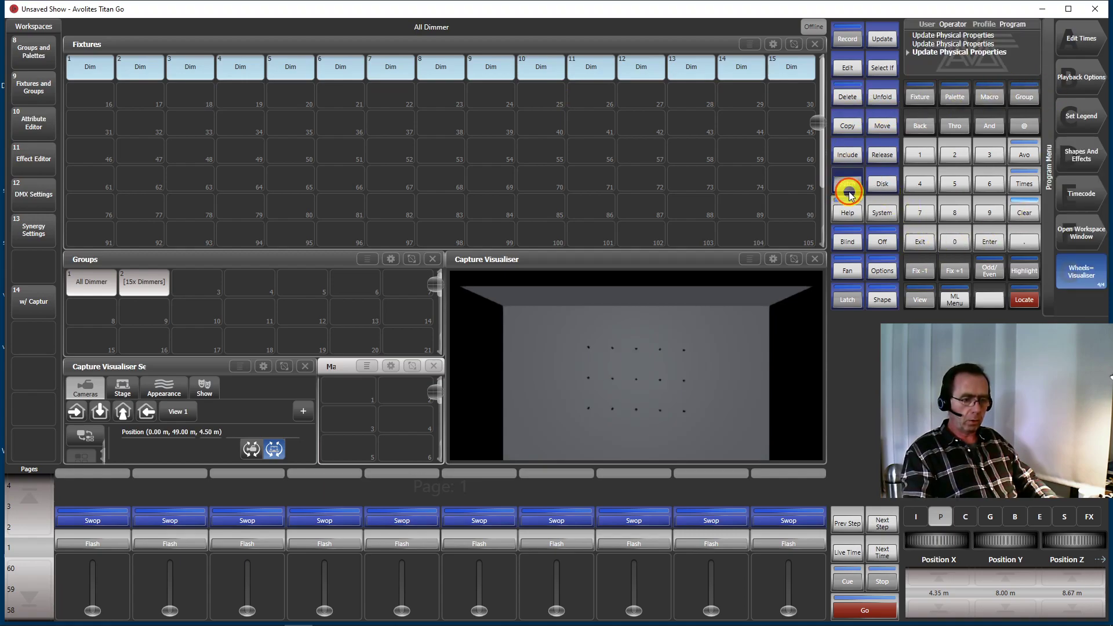
click(848, 191)
click(844, 99)
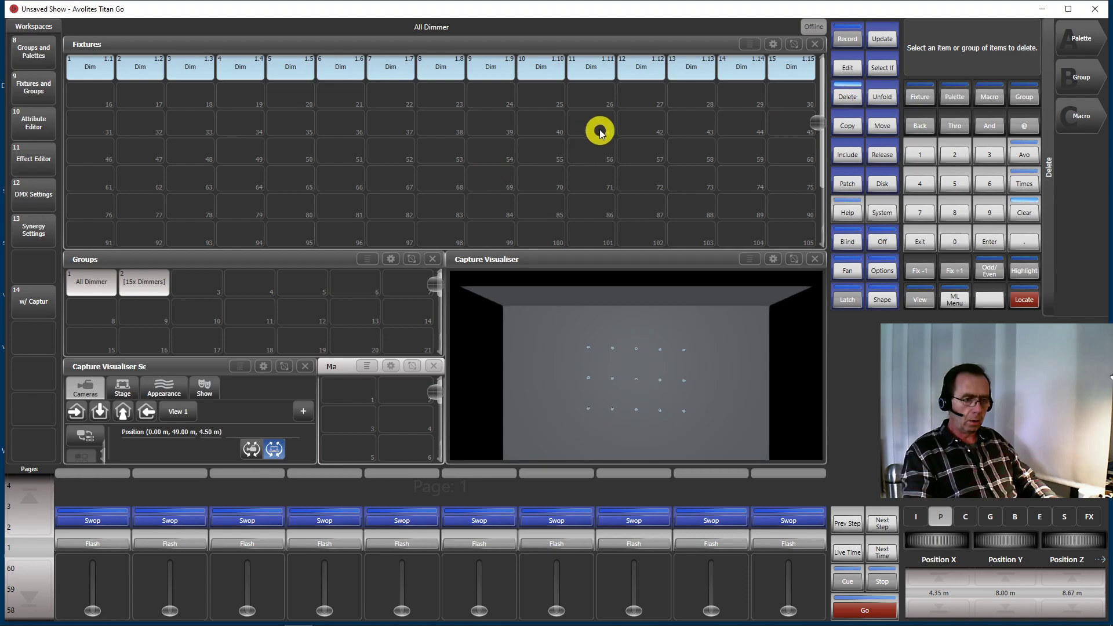
drag(786, 96, 19, 70)
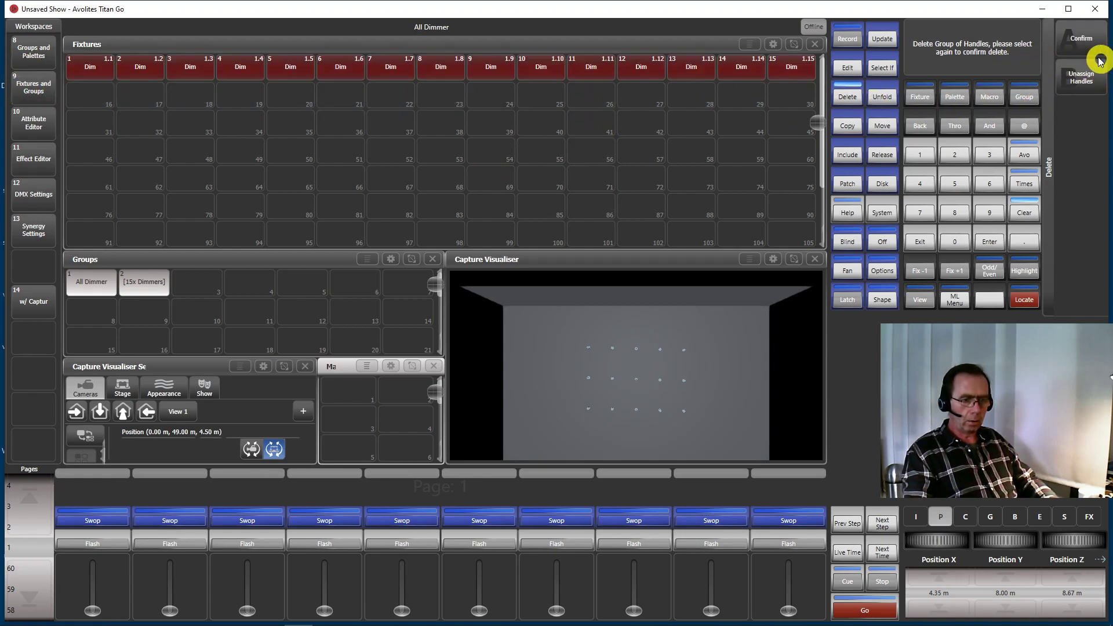
click(1083, 42)
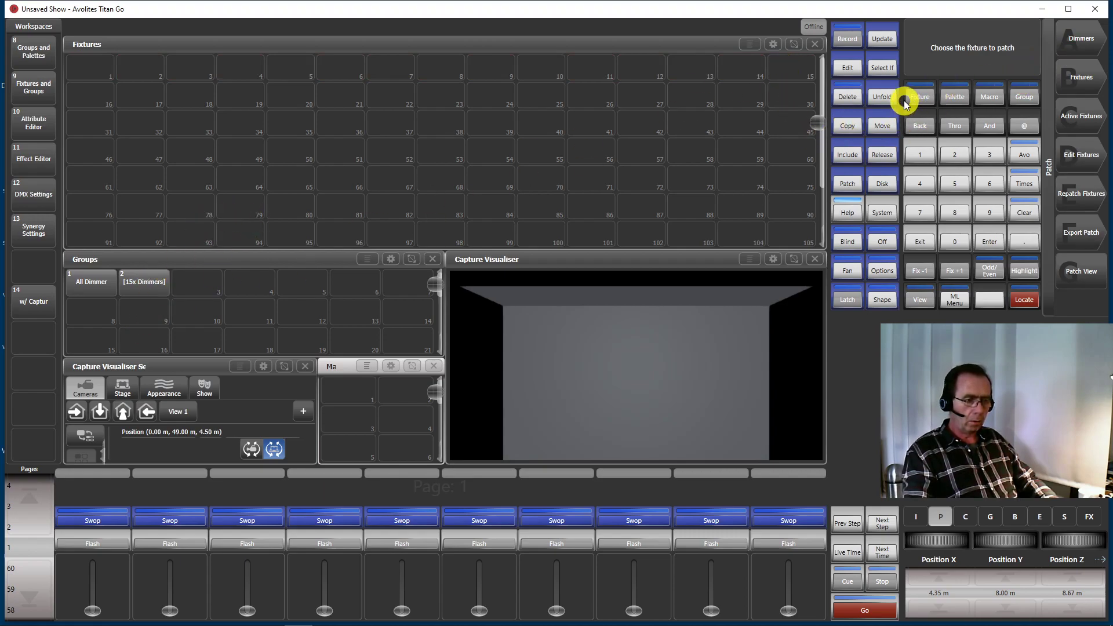
Delete the All Dimmer and 15x Dimmers groups
click(848, 93)
drag(186, 301, 75, 281)
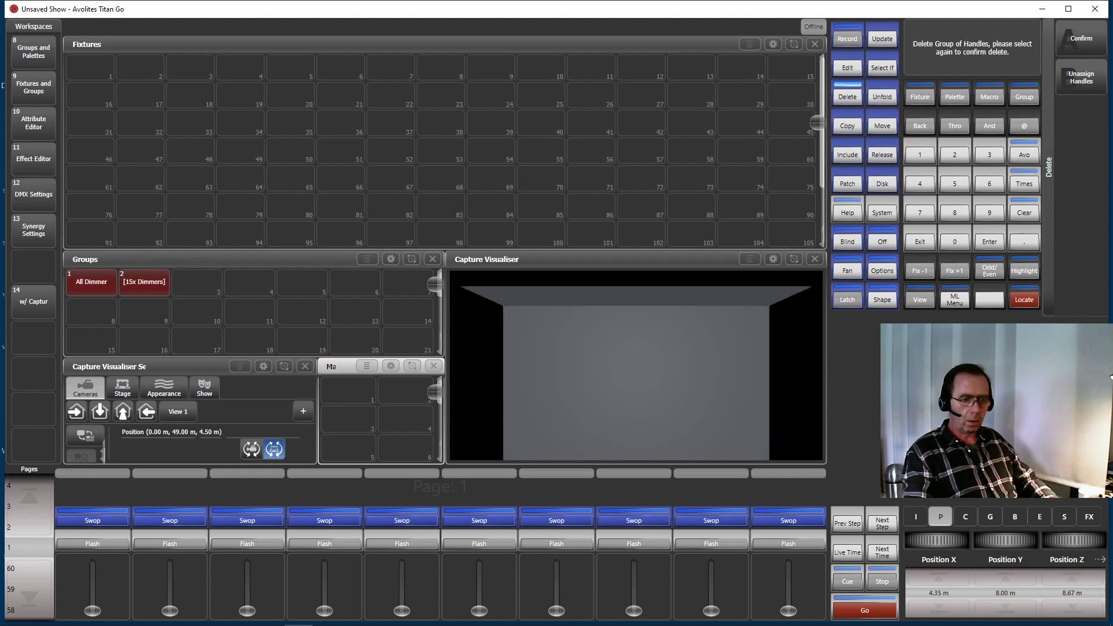
click(1082, 40)
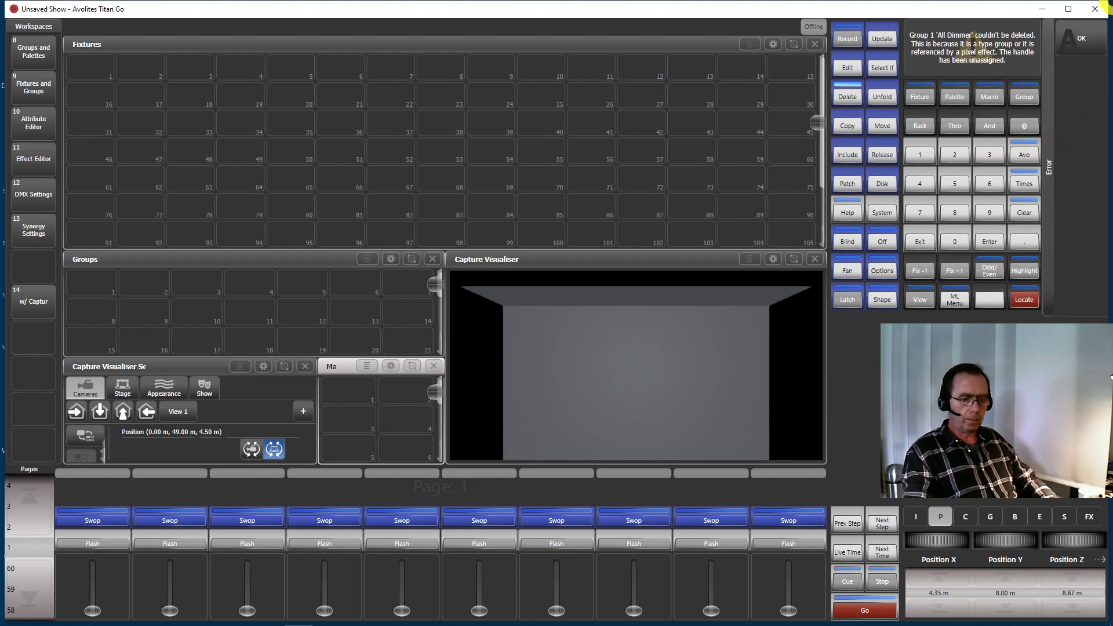
click(1082, 41)
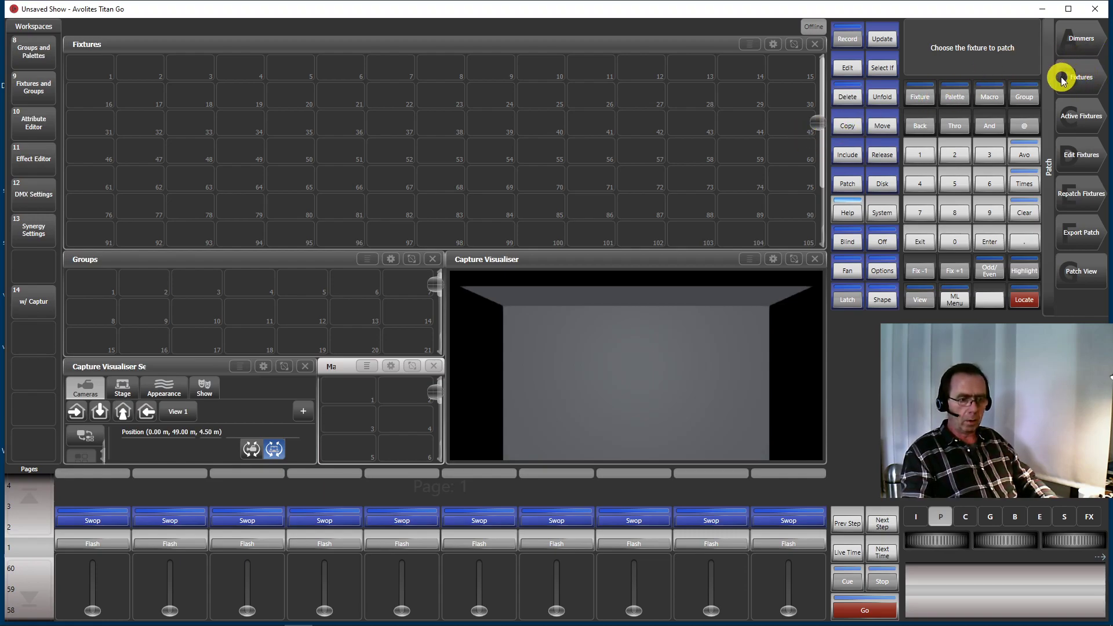
Choose the Generic Par 56 Short LED in RGB 8bit mode as the fixture to patch
click(1083, 79)
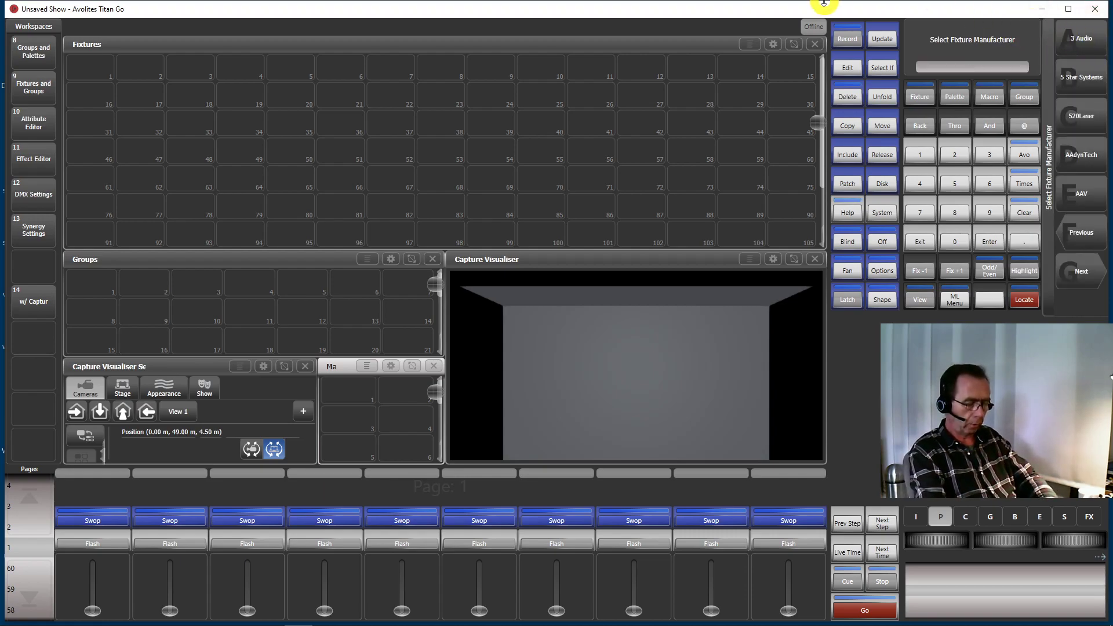
text(gen)
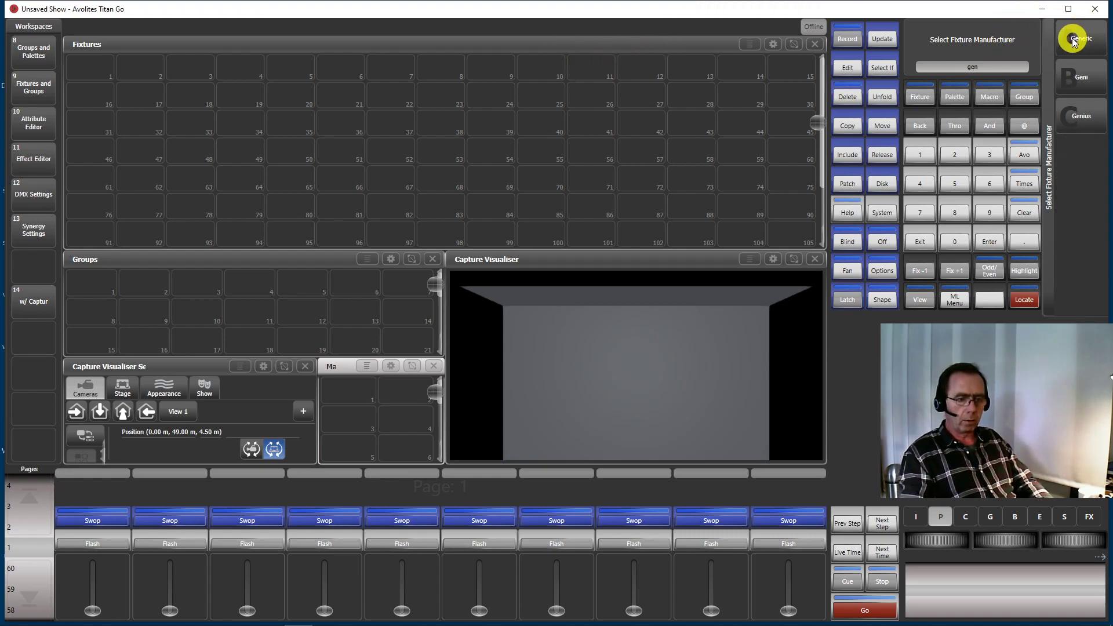
click(1098, 39)
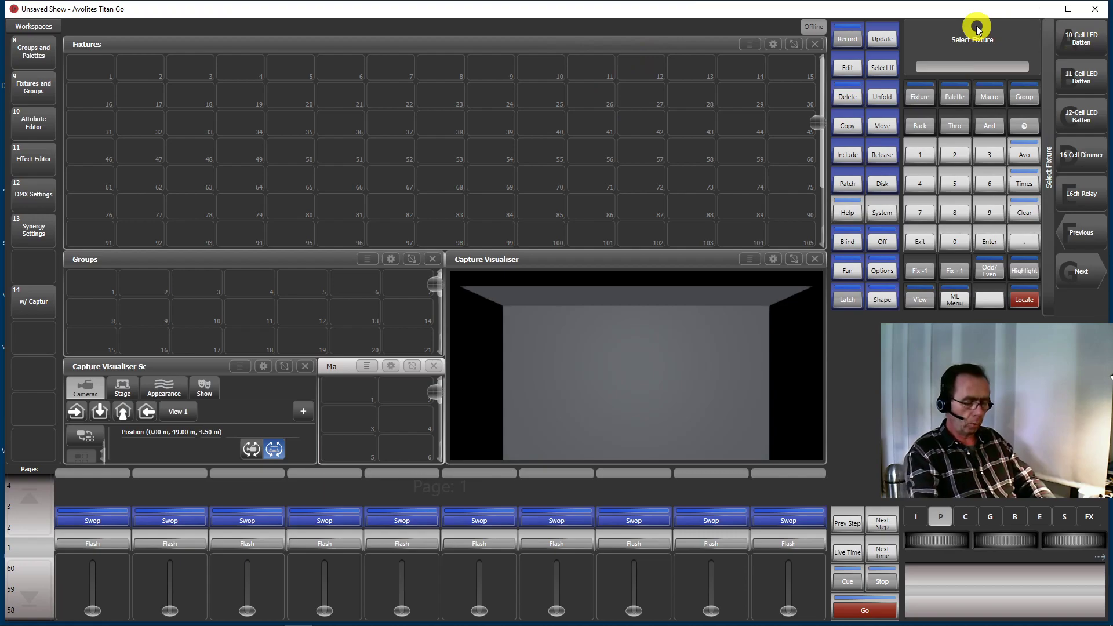
text(par)
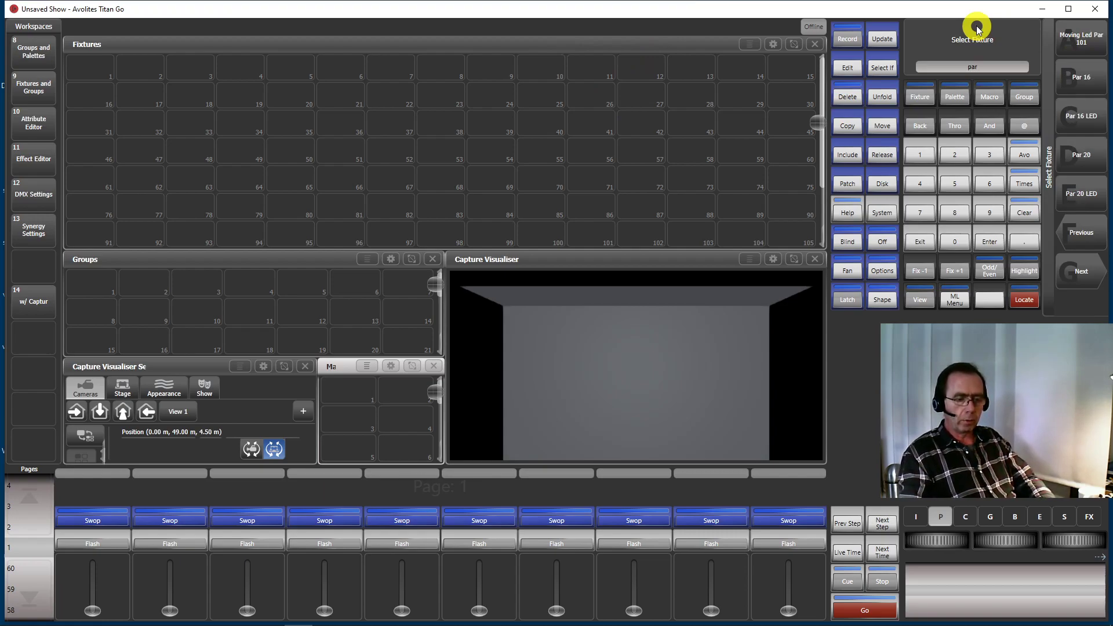
text( 56)
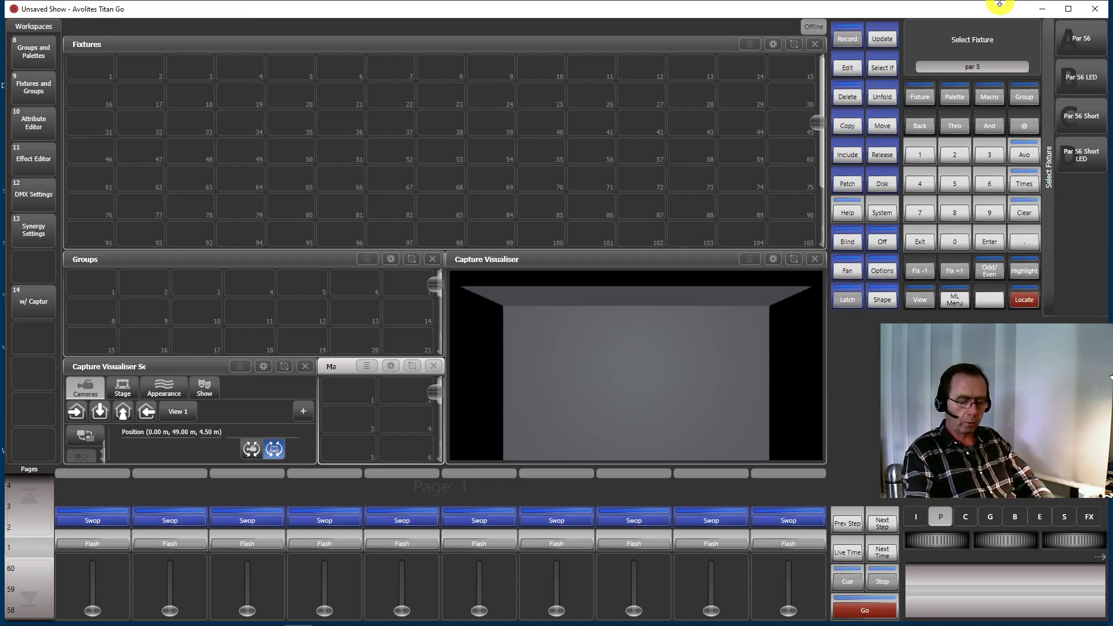
click(1081, 163)
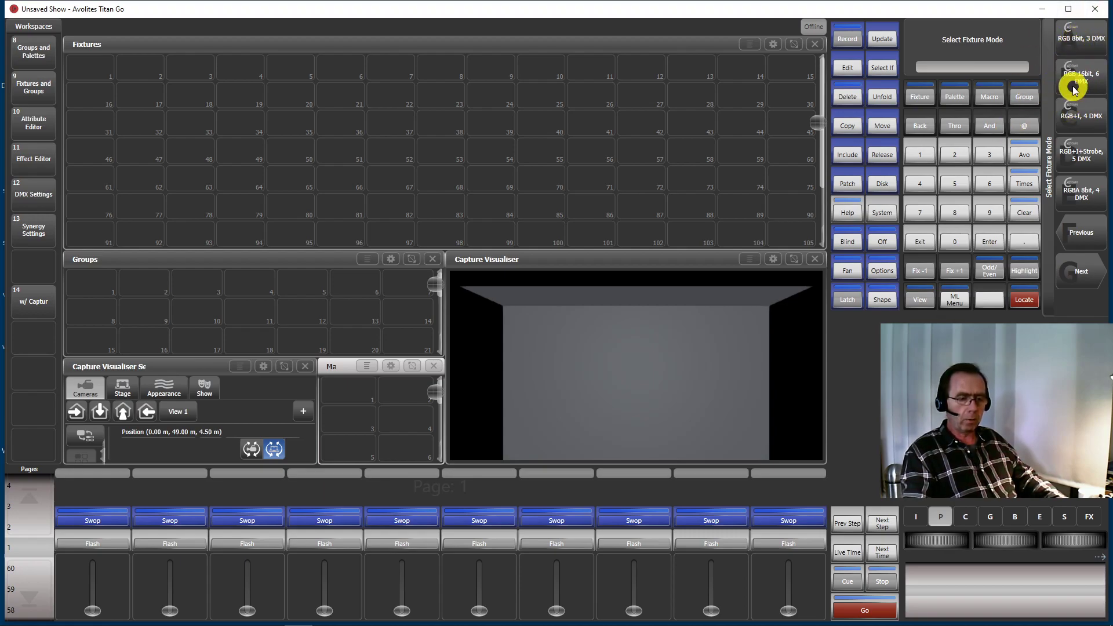
click(1086, 40)
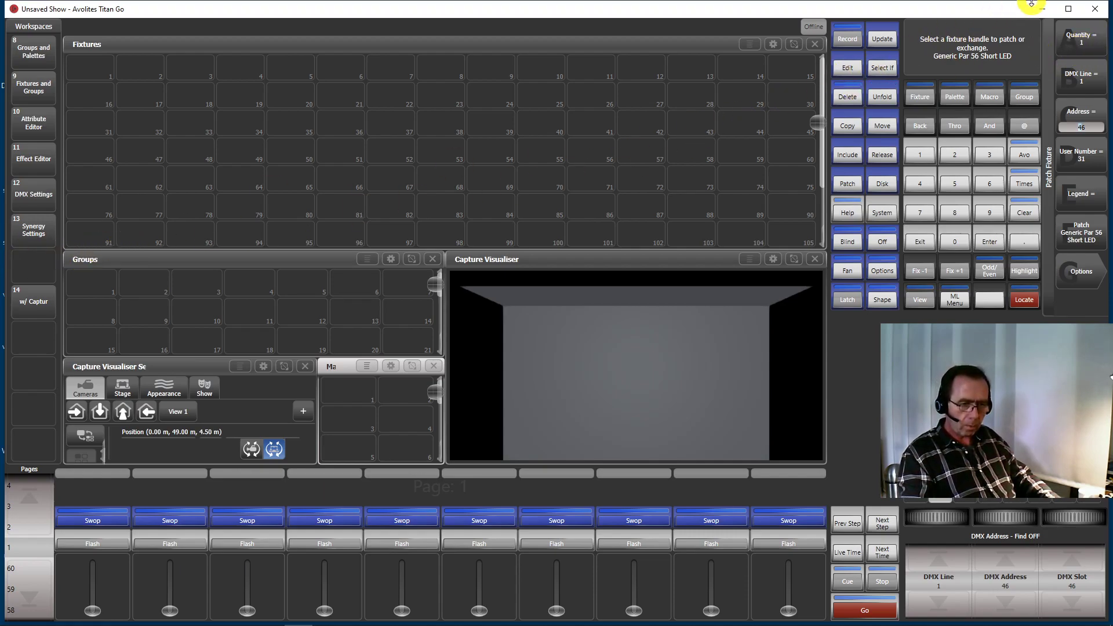
Set the quantity to 15 and patch the Par 56 Short LEDs from DMX address 46 on line 1
click(1088, 41)
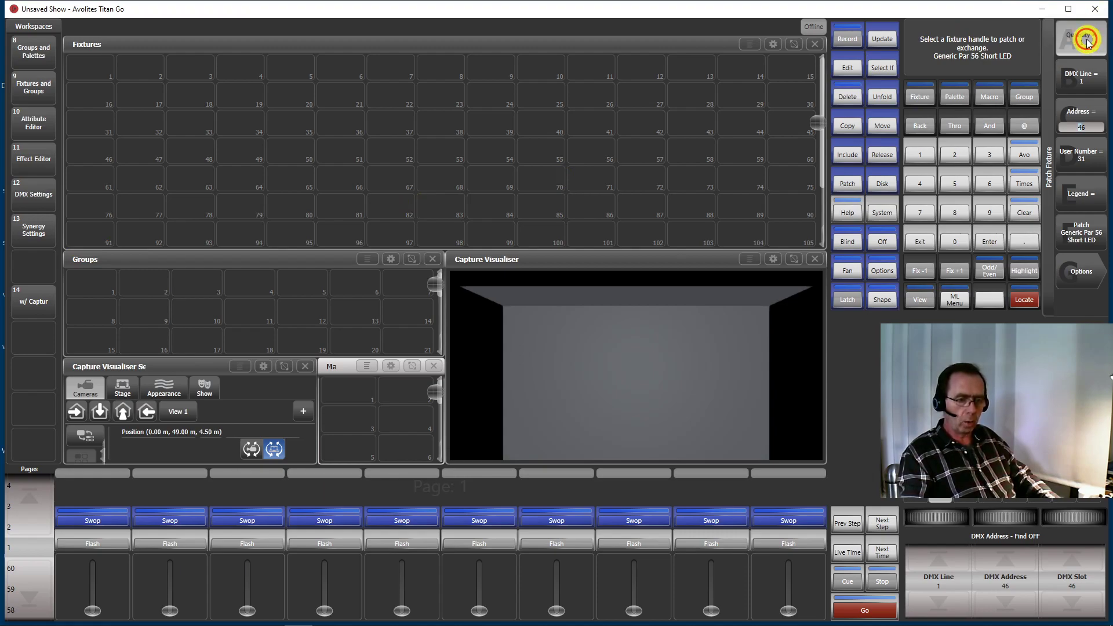
click(917, 157)
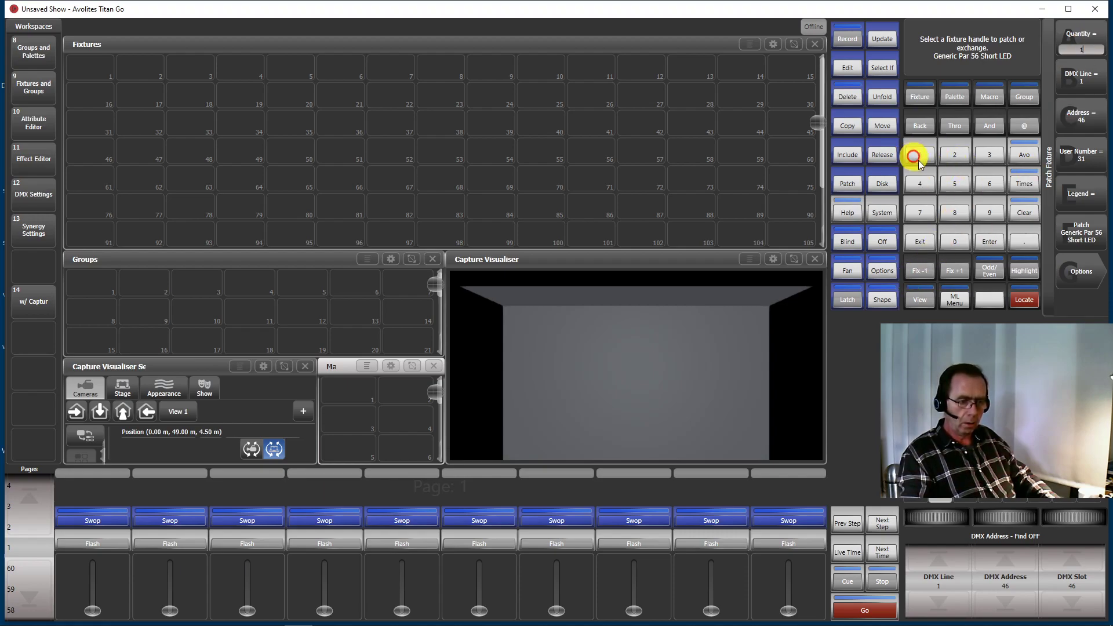
click(951, 182)
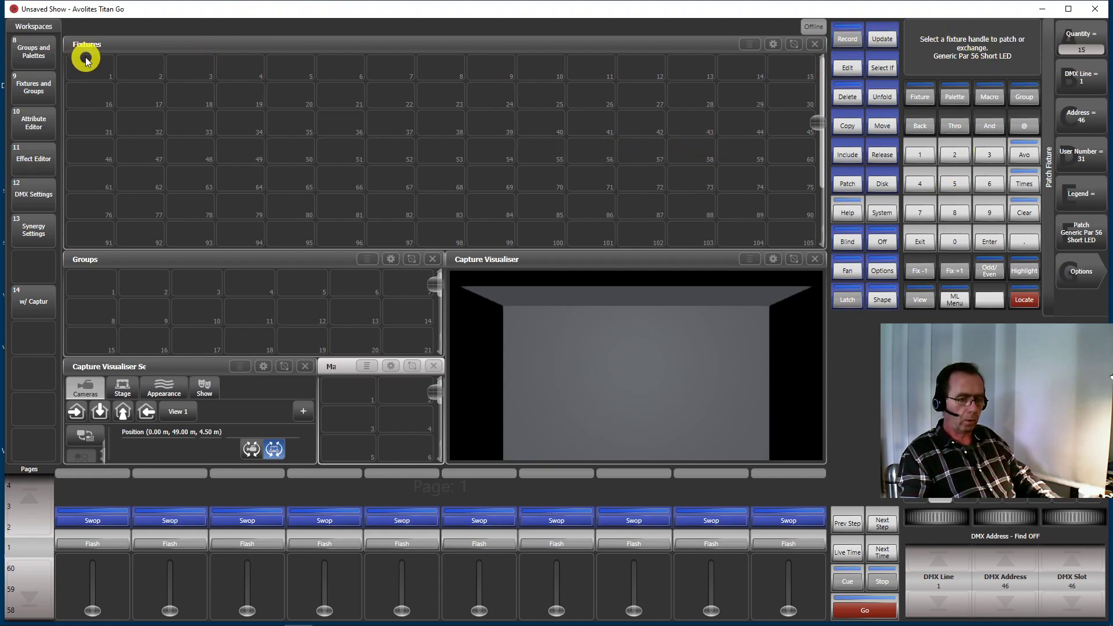
click(1074, 234)
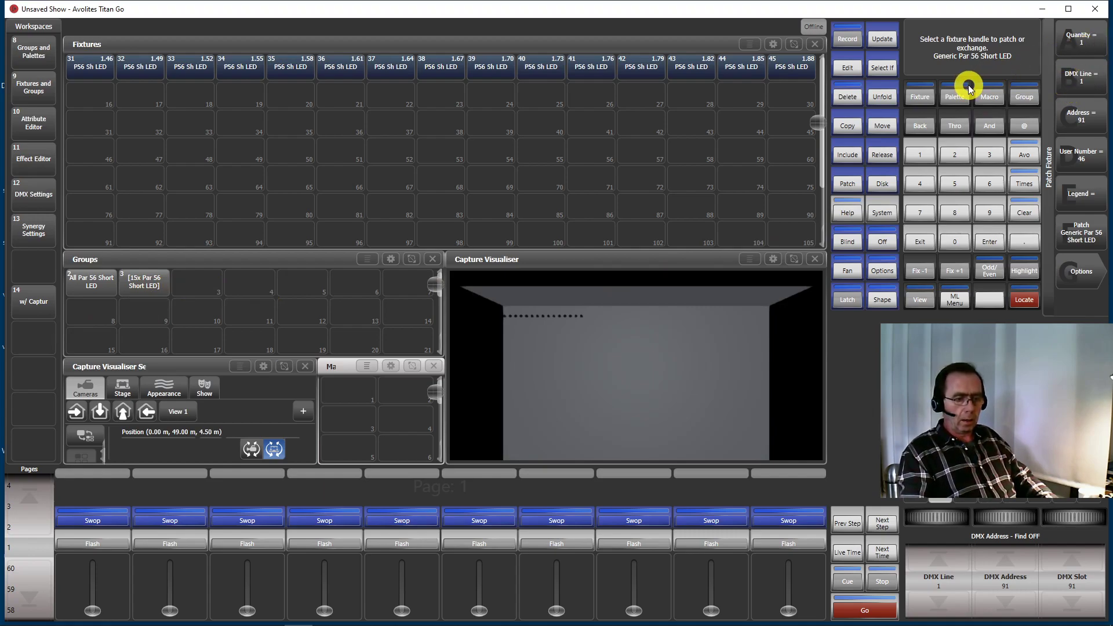
Patch another 15 Par 56 Short LEDs from DMX address 91 on line 1
click(1077, 42)
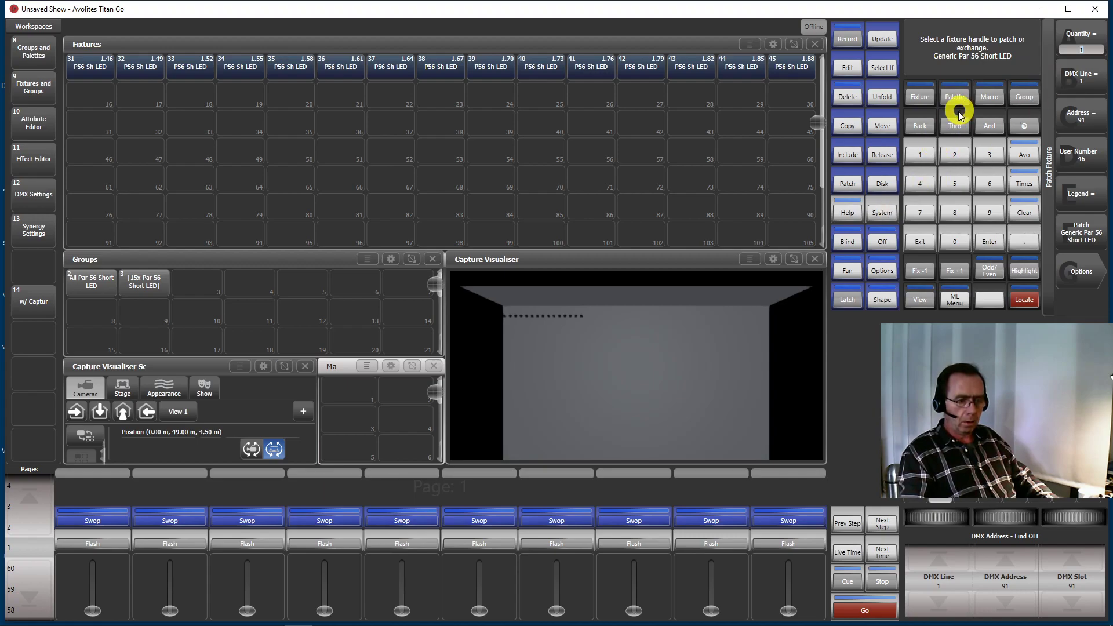
click(914, 157)
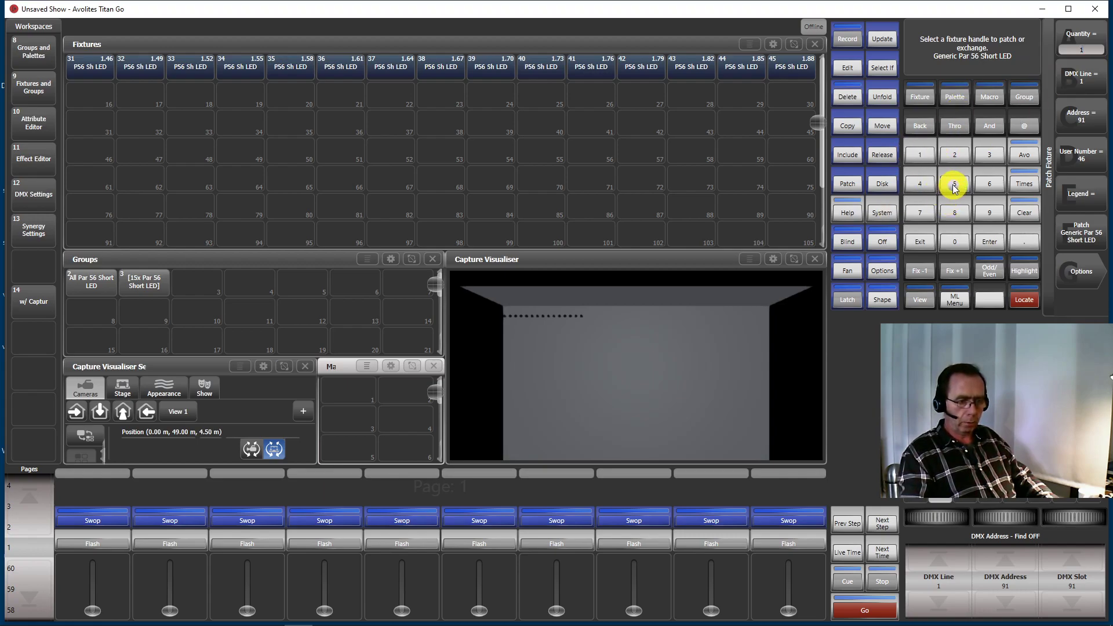
click(1073, 235)
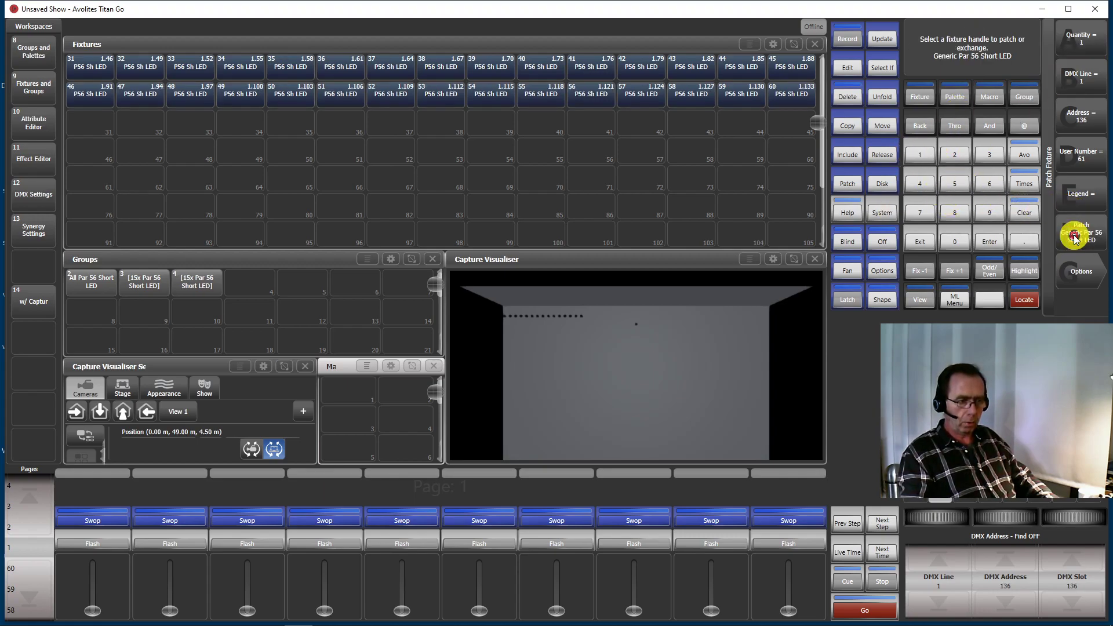
click(1063, 148)
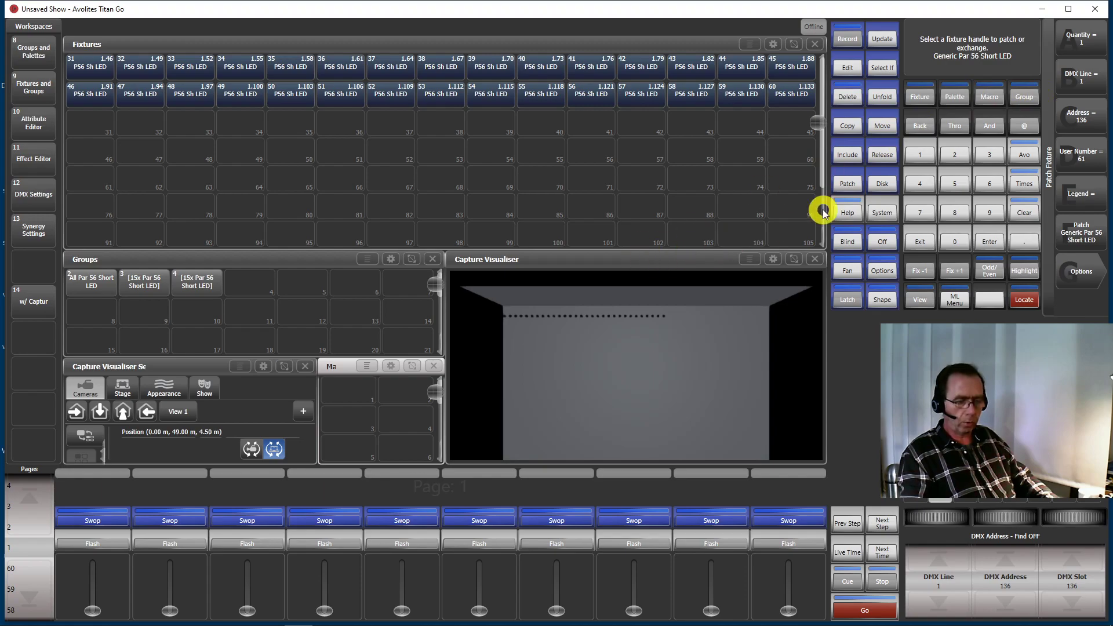
Start recording a new macro into the first macro slot
click(988, 98)
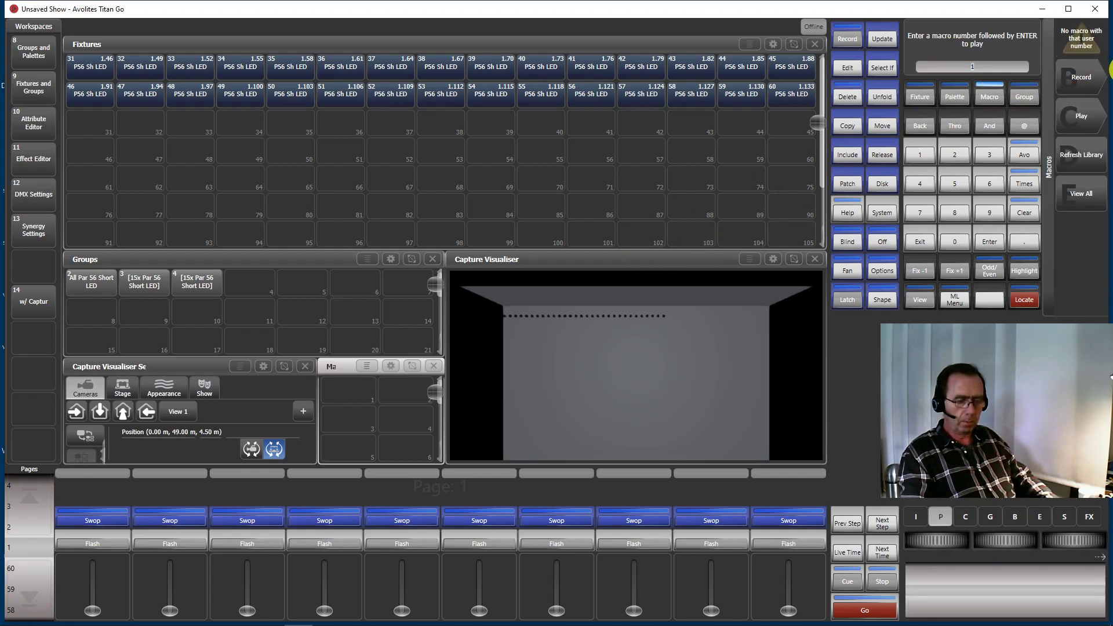
click(1080, 83)
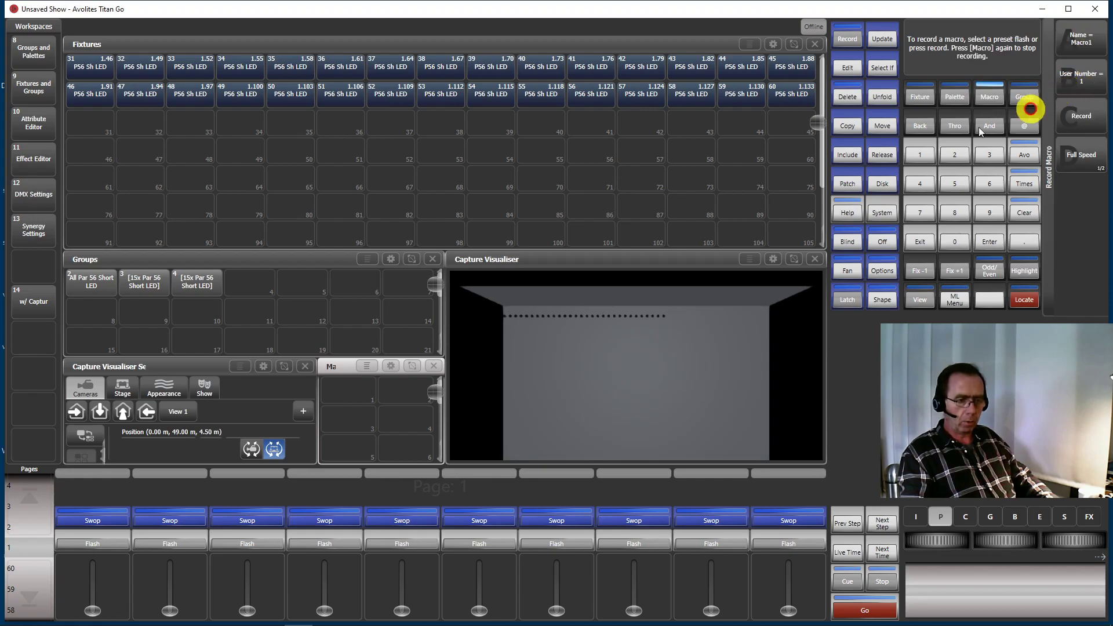
click(352, 392)
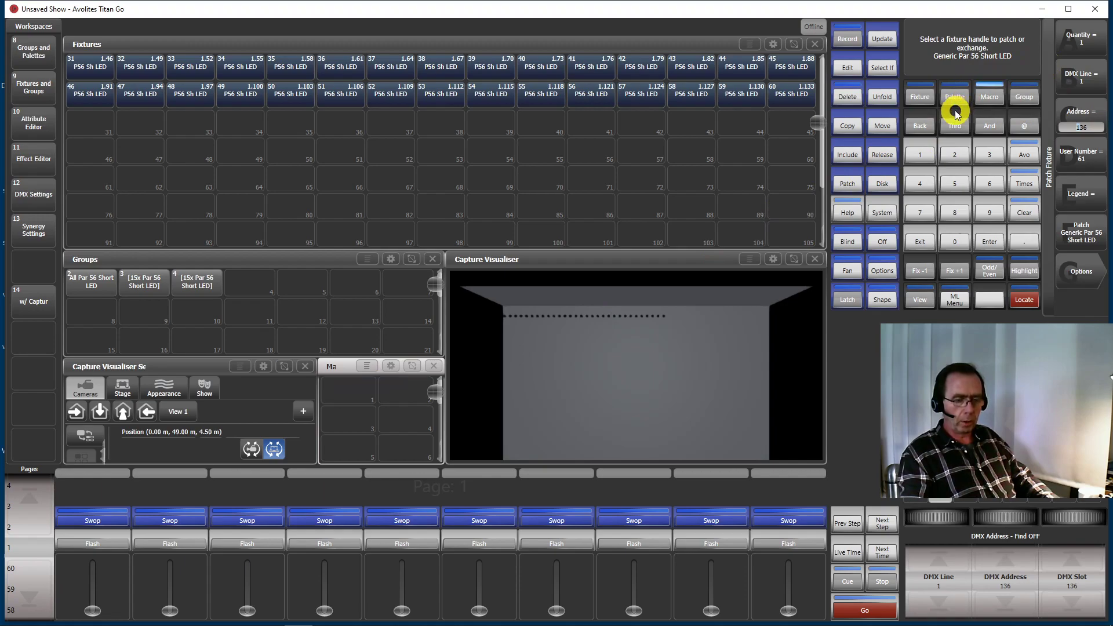
Patch 15 more Par 56 Short LEDs from DMX address 136 as the macro's content, and stop the macro recording
click(1073, 51)
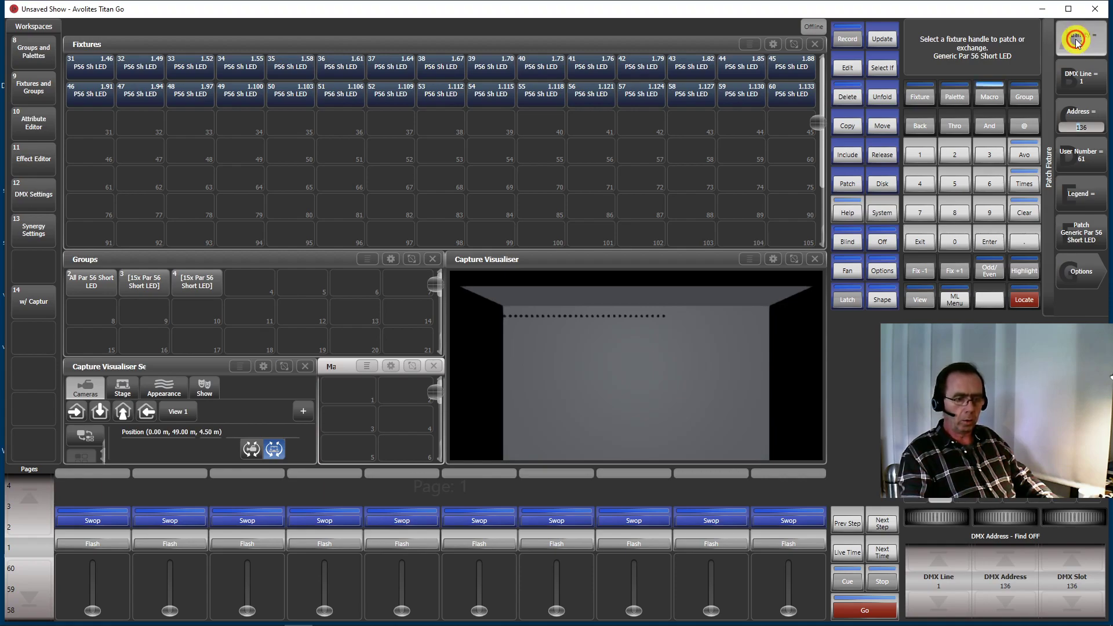
click(921, 232)
click(921, 155)
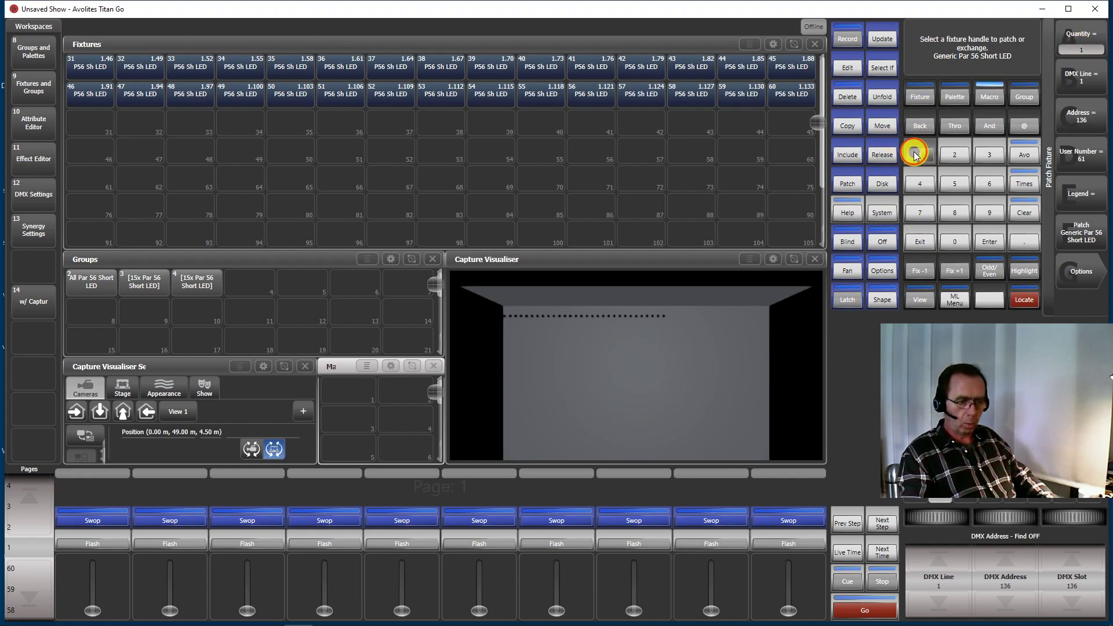
click(955, 186)
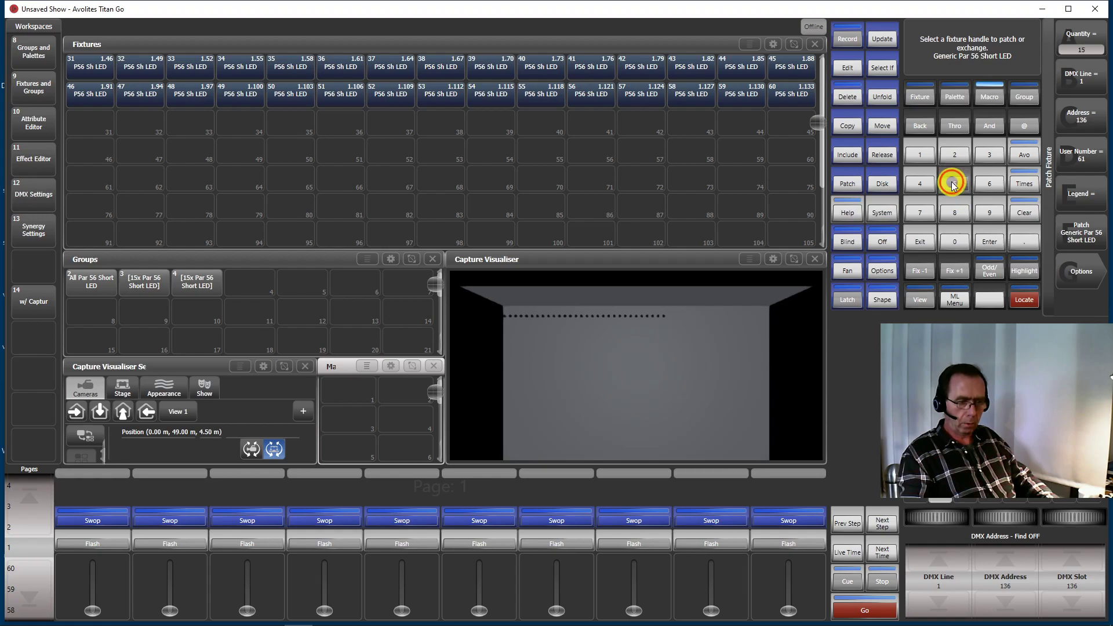
click(1090, 234)
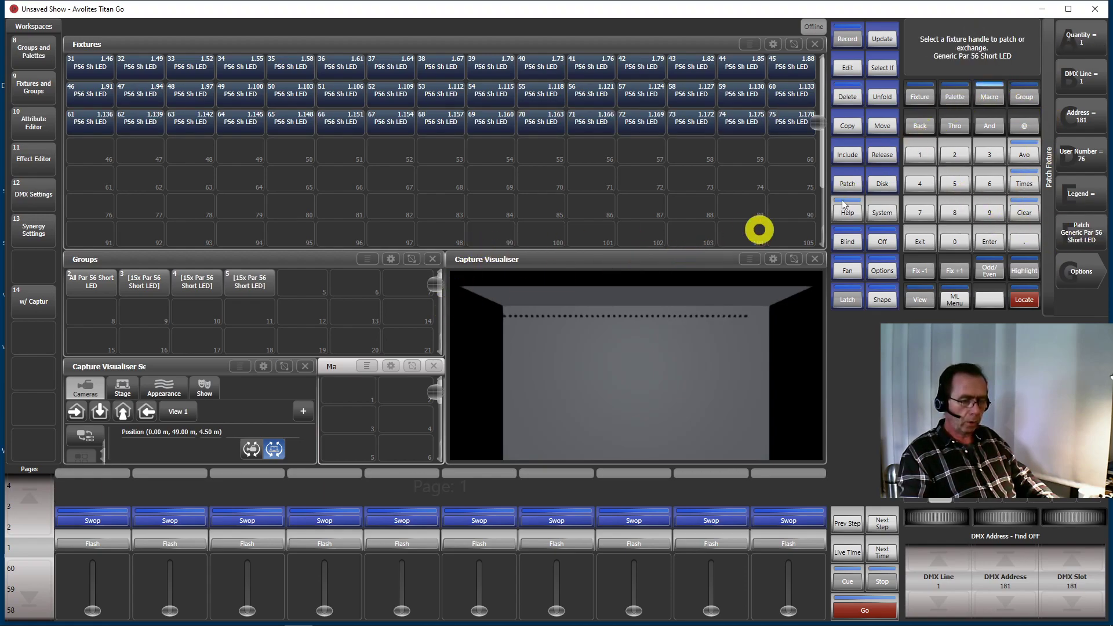
click(986, 98)
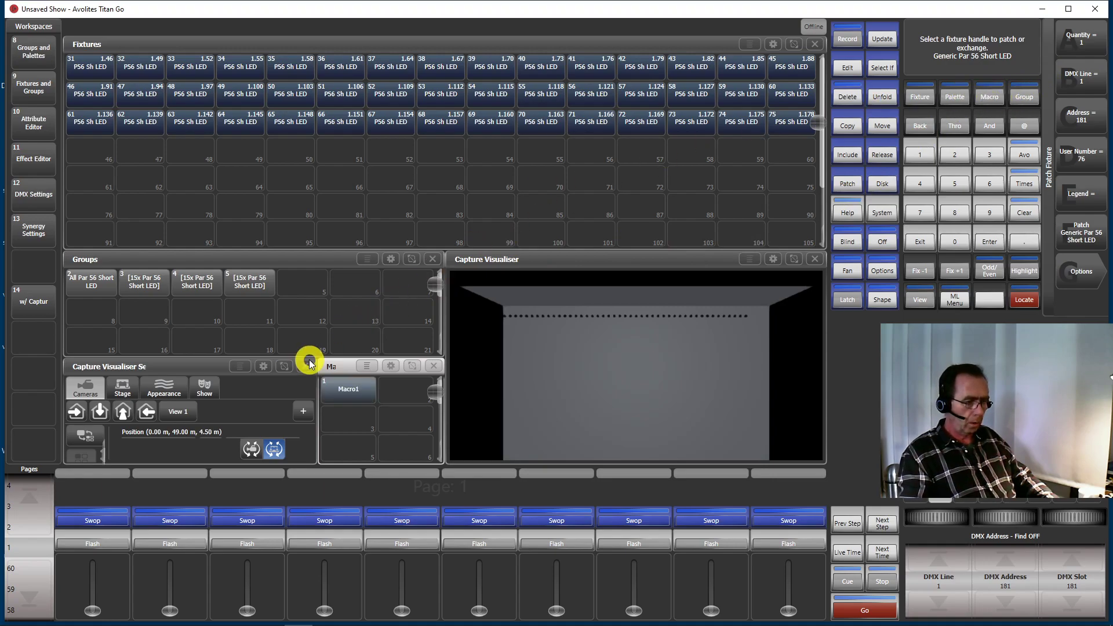
Run the patching macro repeatedly until ten groups of 15 Par 56 Short LEDs are patched through user number 180, and exit patching
click(343, 394)
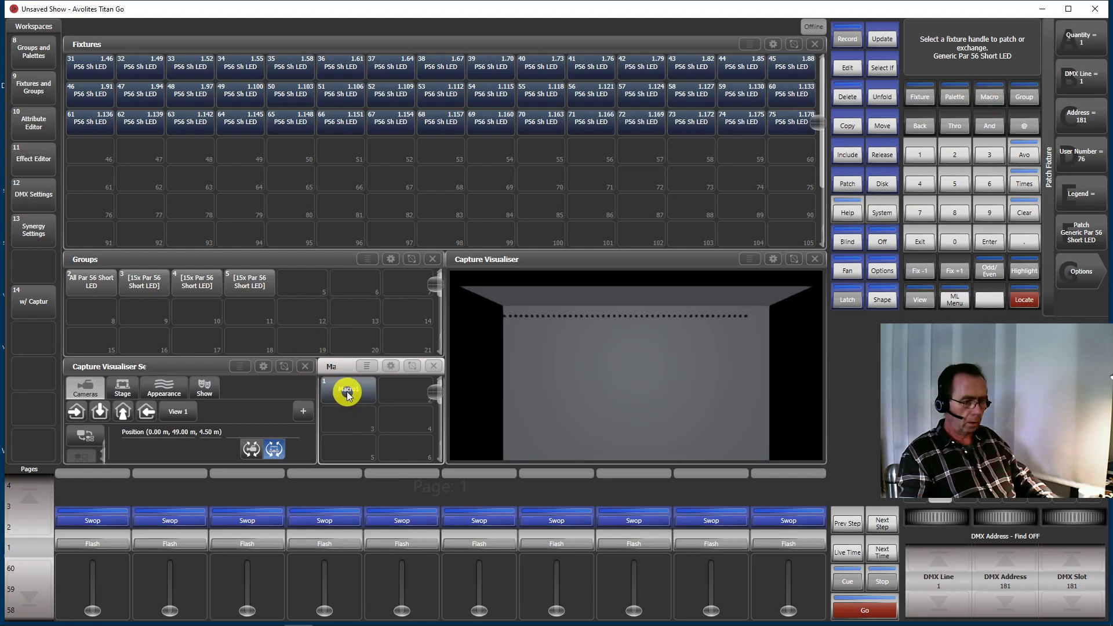
click(348, 393)
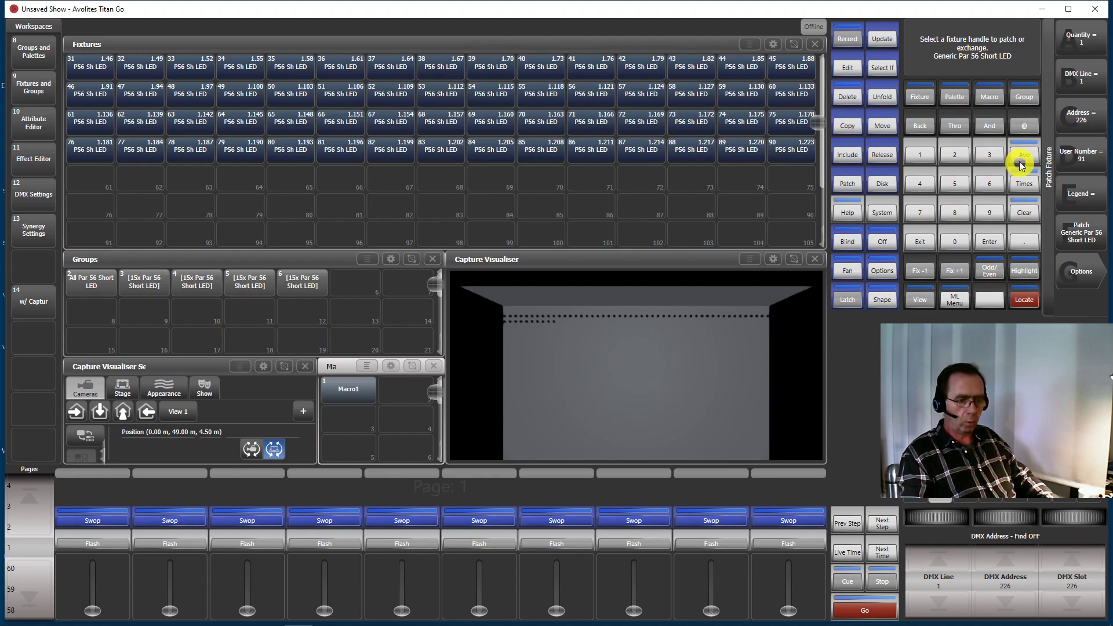
click(990, 185)
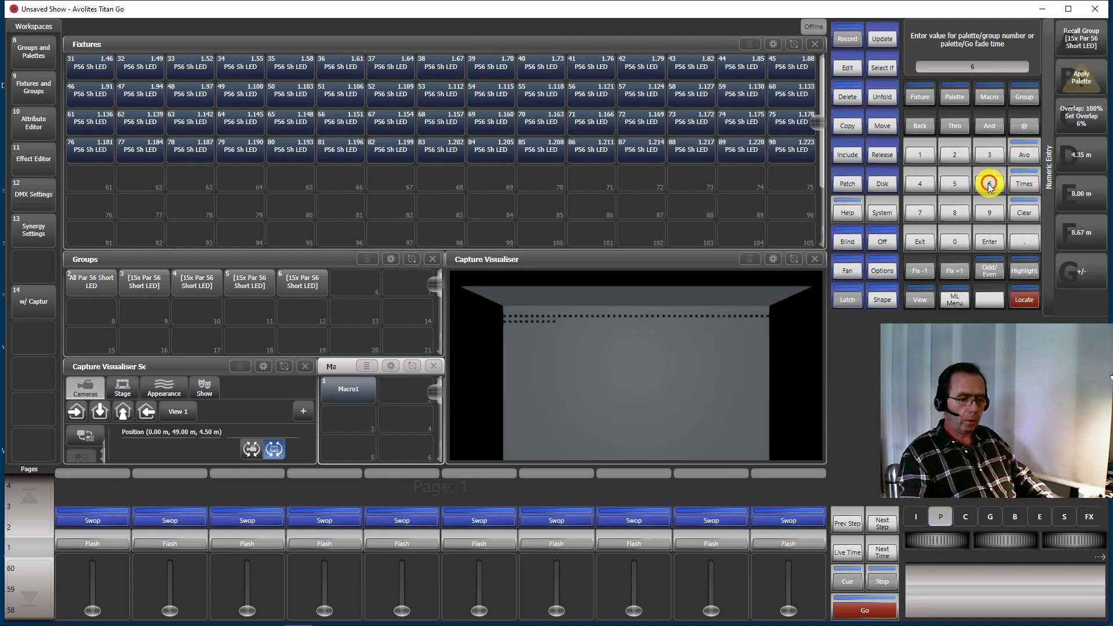
click(349, 391)
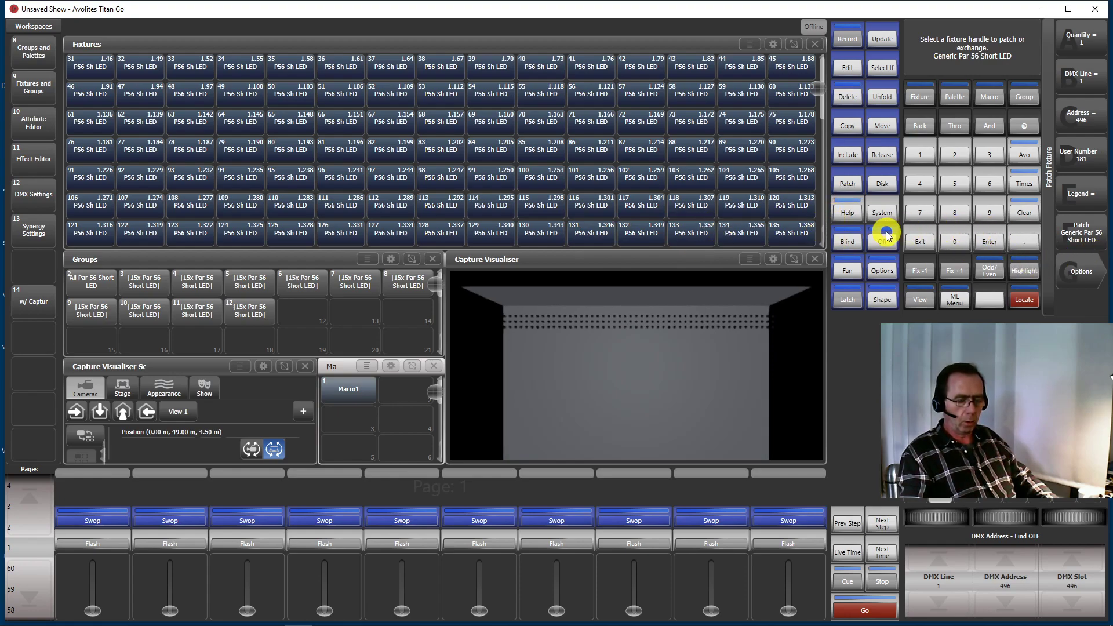
click(908, 243)
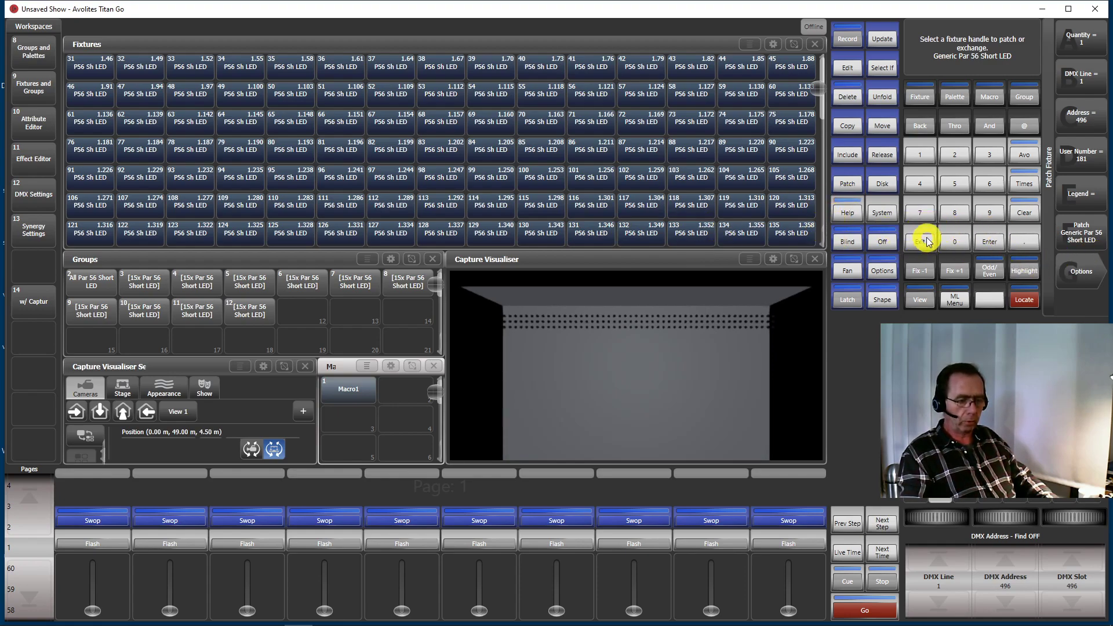
click(920, 243)
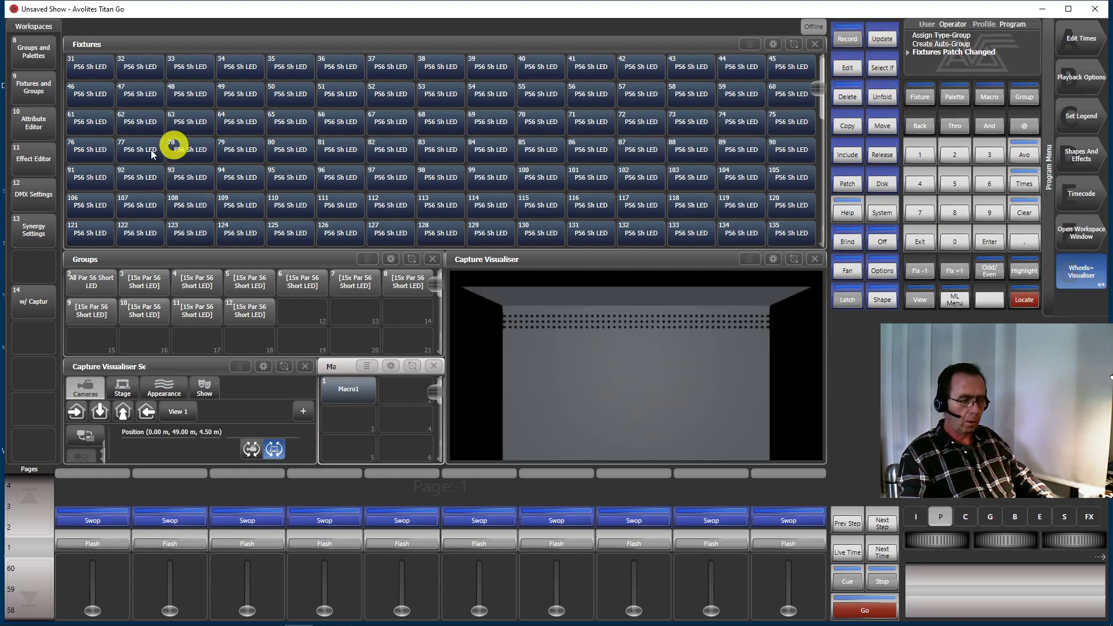
Select the All Par 56 Short LED group and locate its fixtures
click(82, 287)
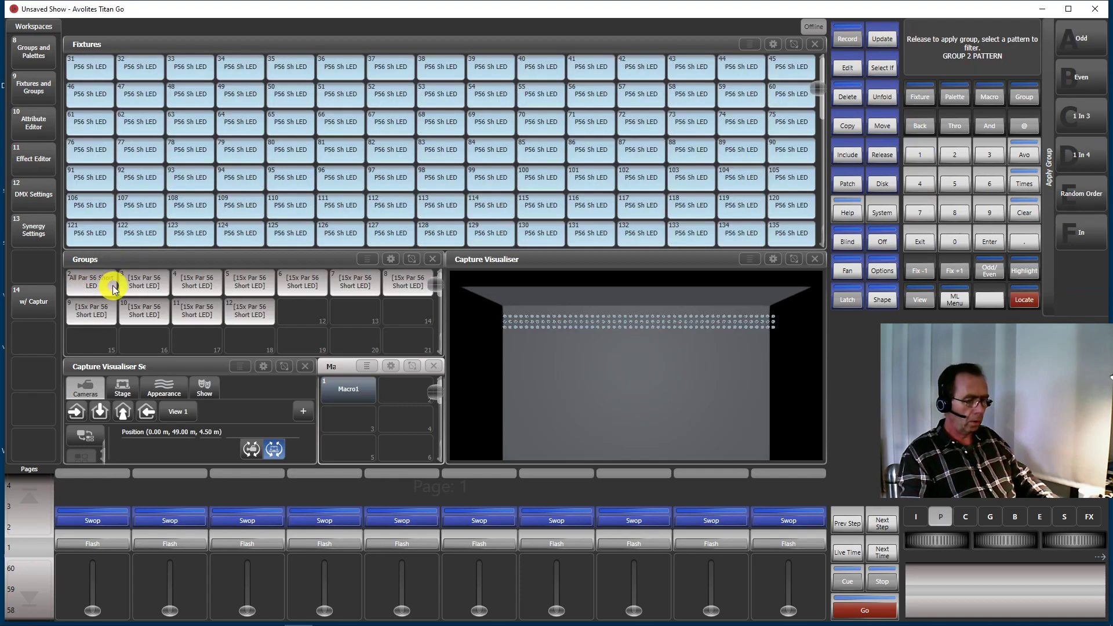
click(920, 242)
click(1021, 299)
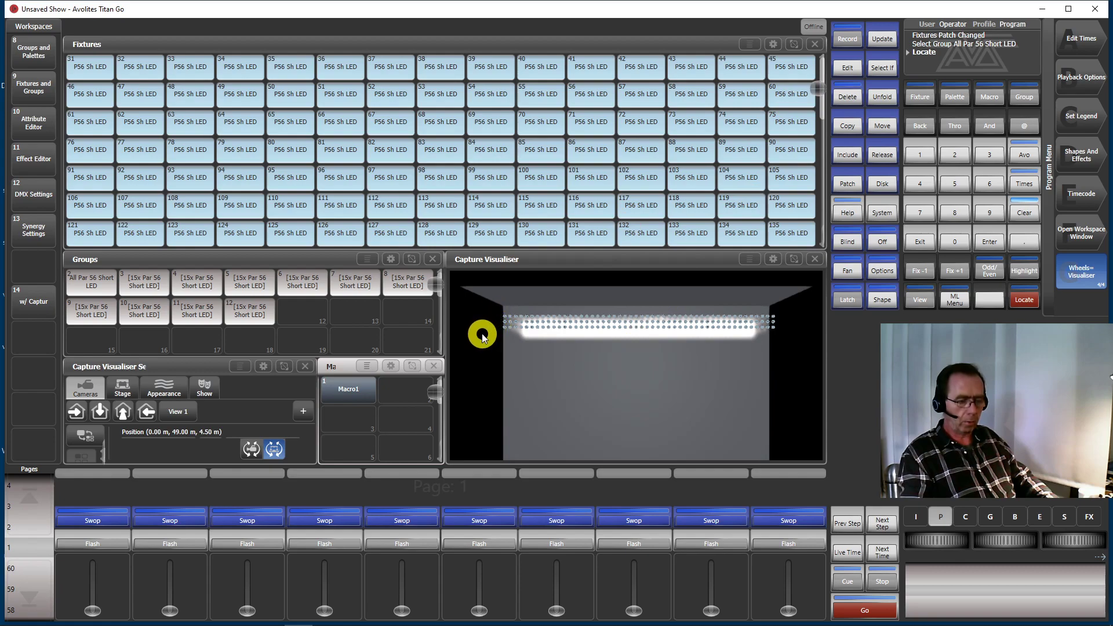
Turn on Highlight, step through the first five Par 56 Short LEDs one by one, and turn Highlight off
click(1033, 274)
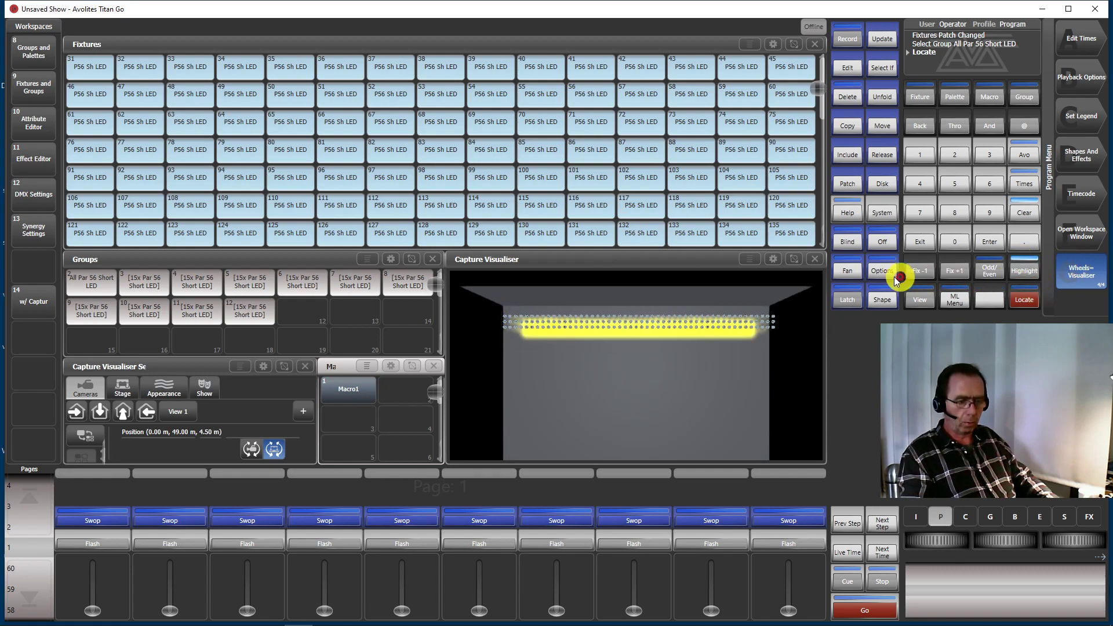
click(949, 271)
click(950, 271)
click(950, 271)
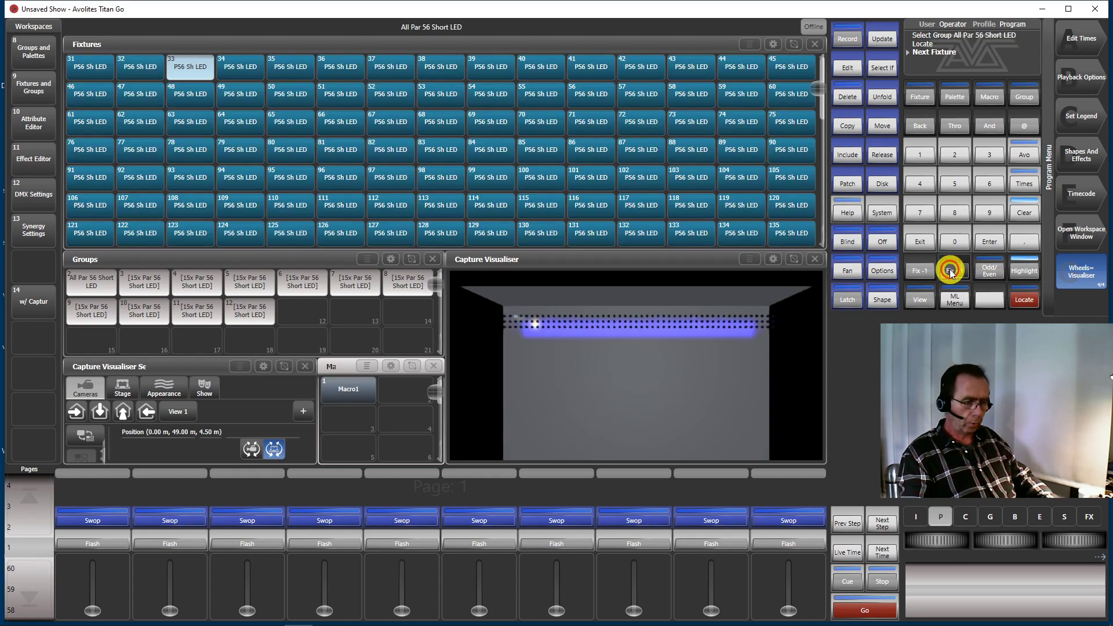
click(948, 272)
click(947, 272)
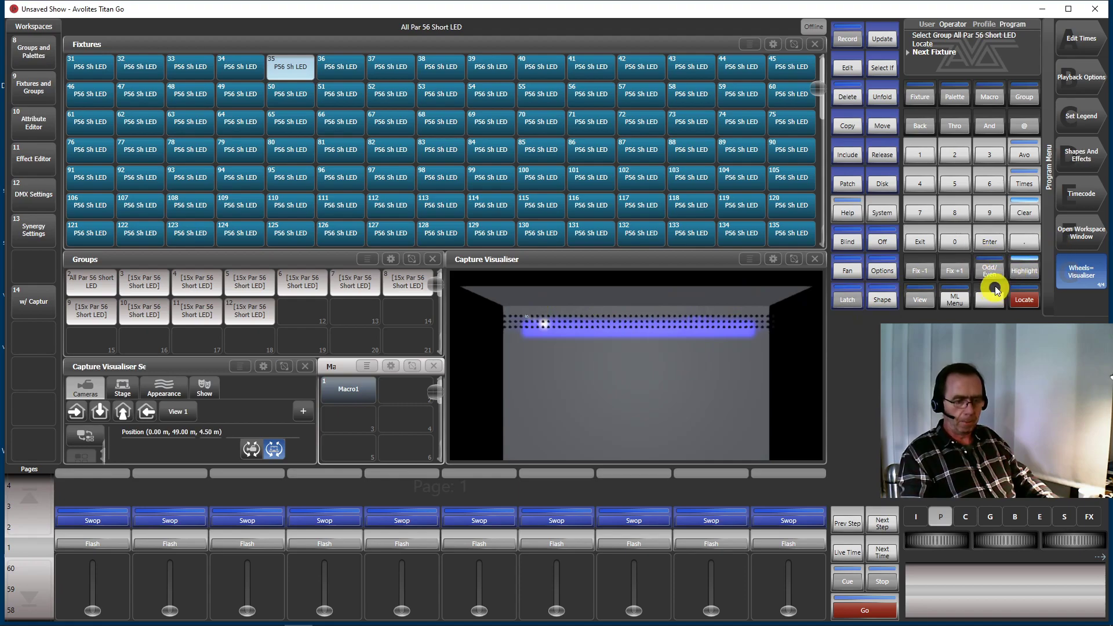
click(1025, 272)
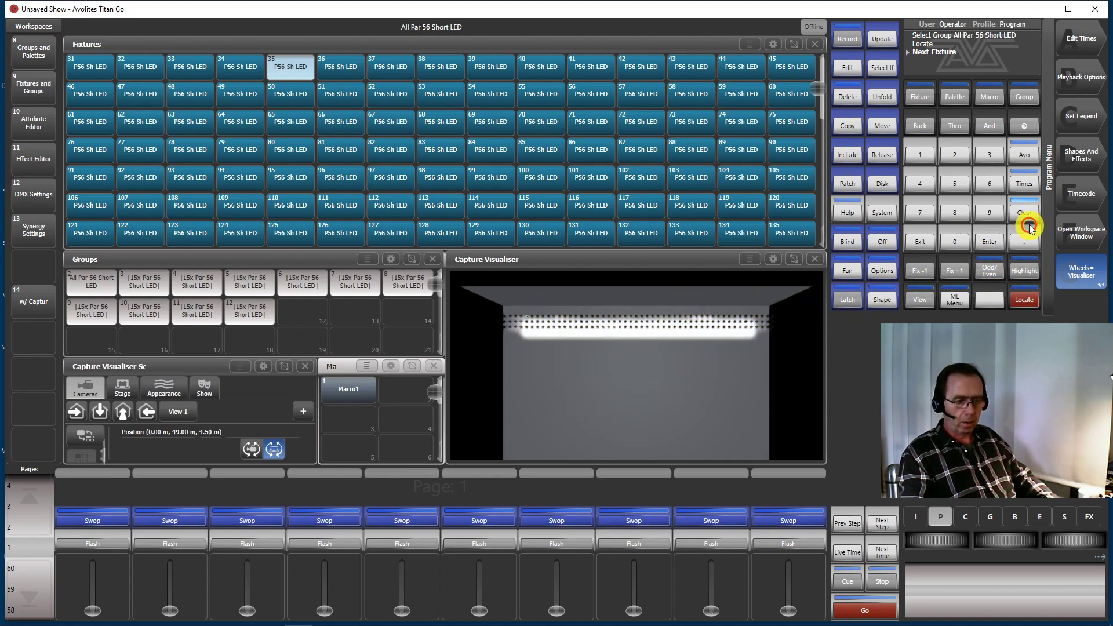
Clear the programmer to release the located fixtures and the selection
double_click(1025, 220)
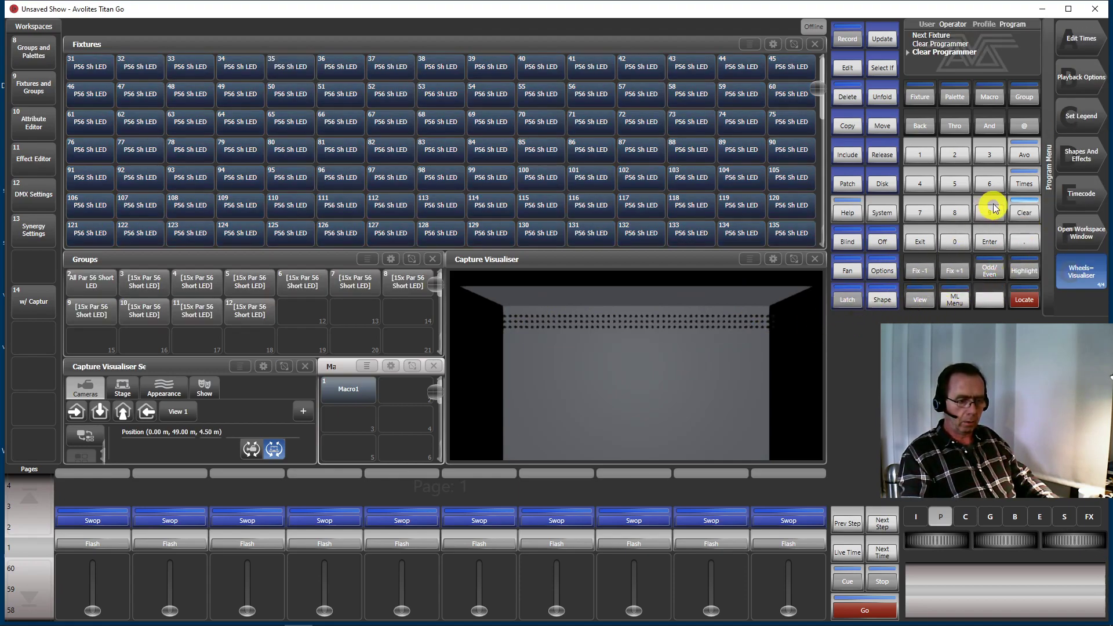
click(1037, 222)
click(1026, 217)
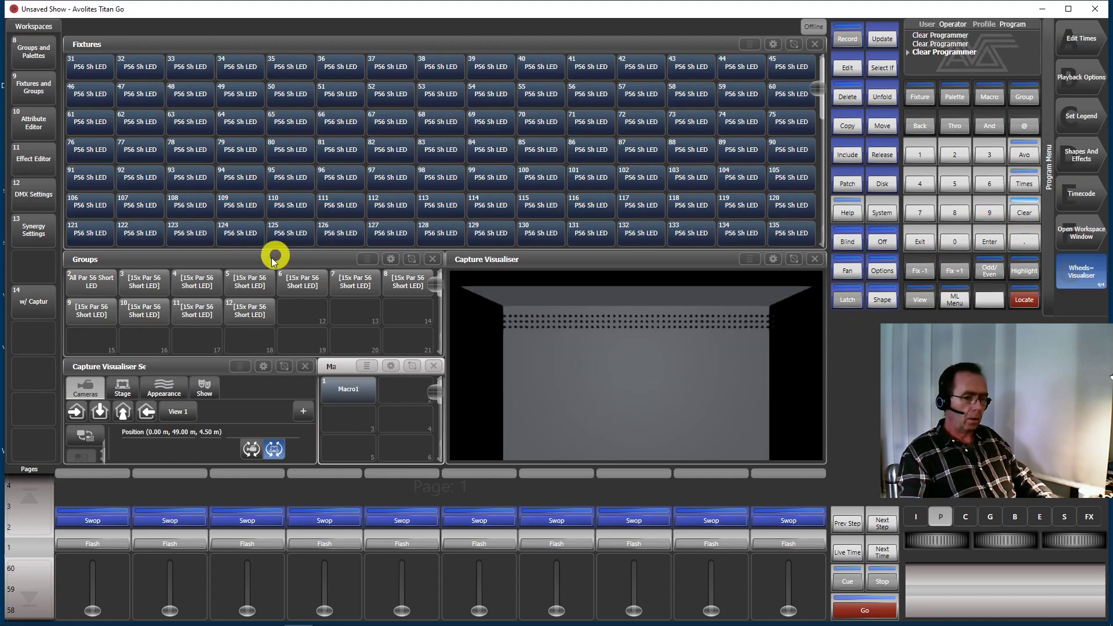
click(1024, 218)
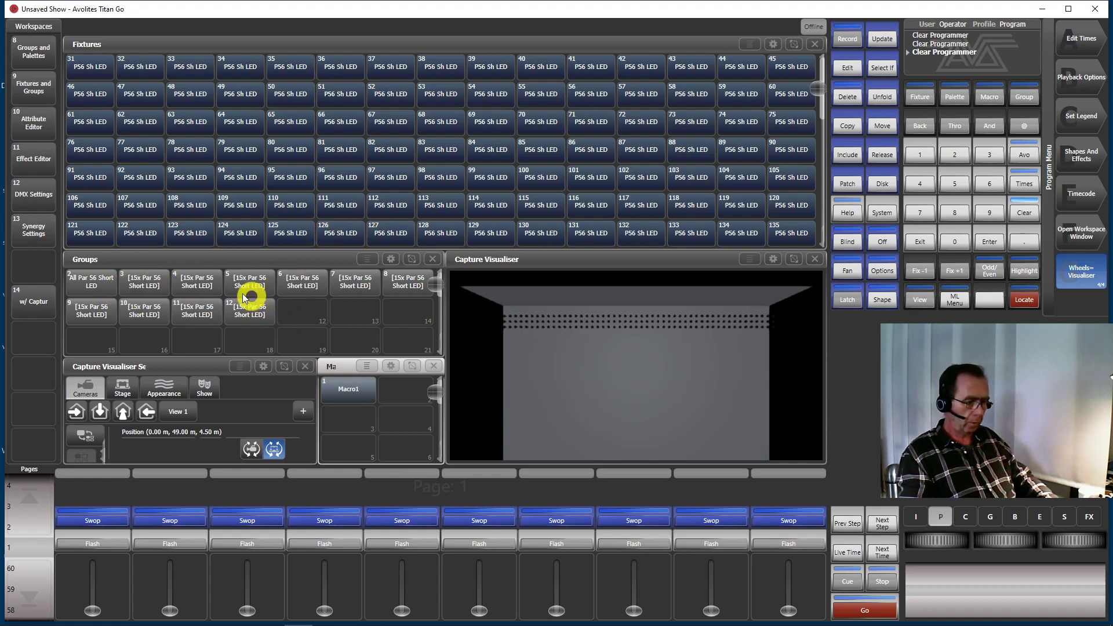
Select all ten 15x Par 56 Short LED groups individually, from group 3 through group 12
click(145, 280)
click(141, 286)
click(251, 276)
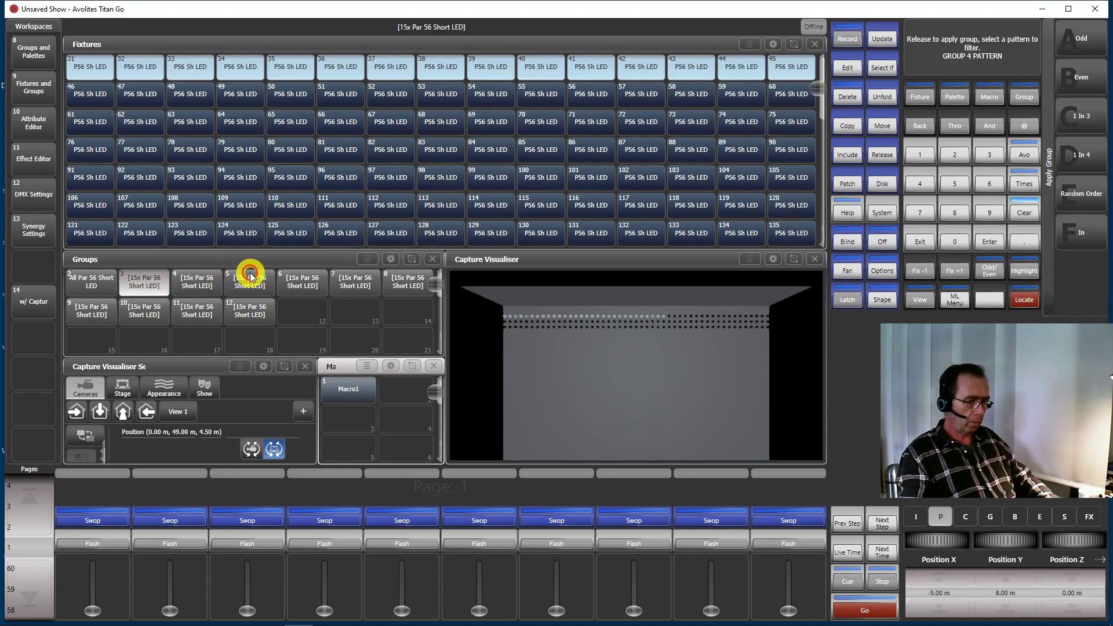
click(307, 281)
click(336, 281)
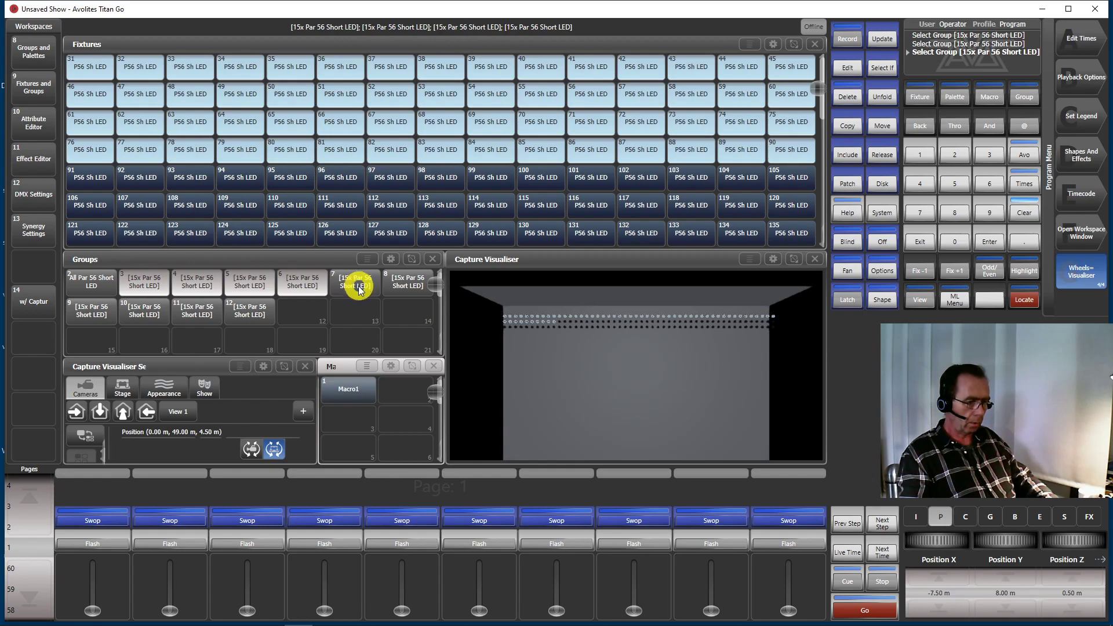
click(410, 281)
click(350, 291)
click(88, 314)
click(142, 308)
click(189, 310)
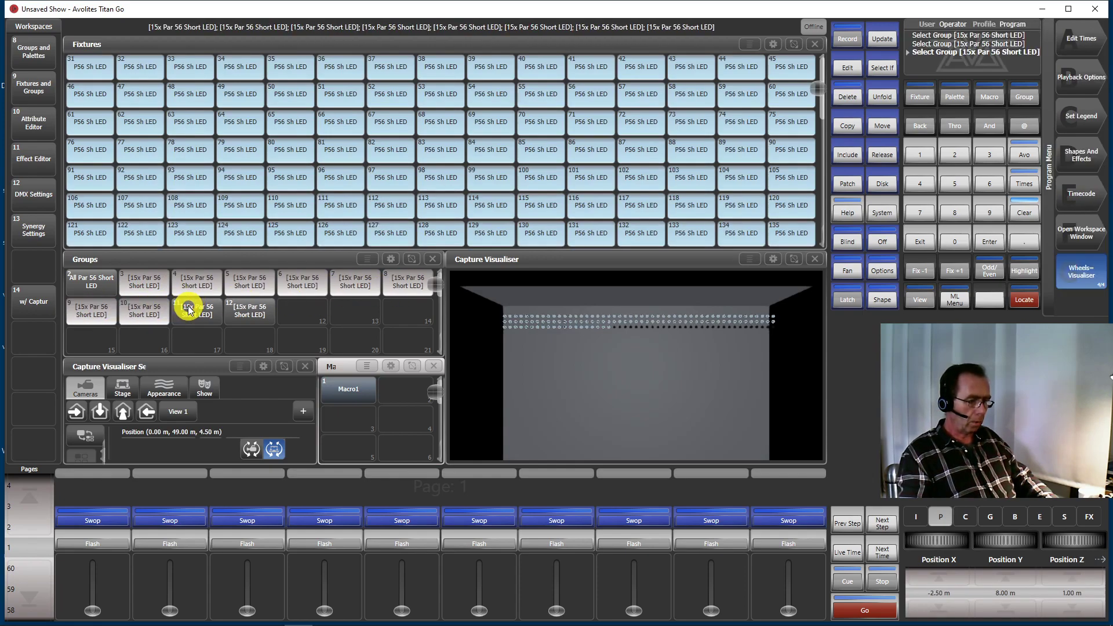
click(244, 310)
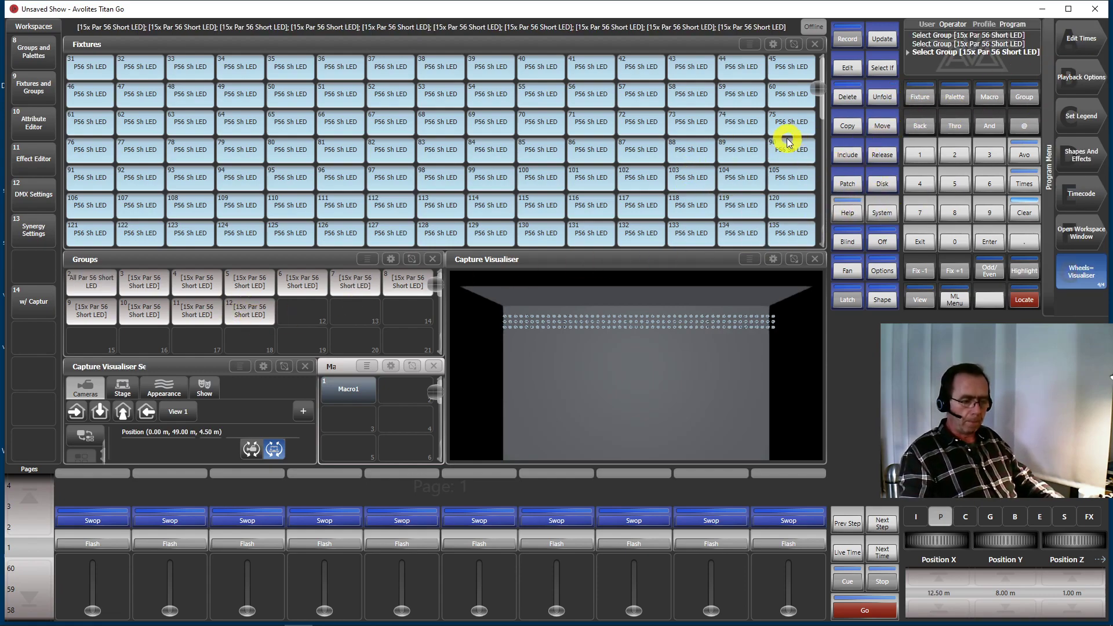
Set Position X to 0 m and Position Z to 6 m for the selected fixtures
click(945, 519)
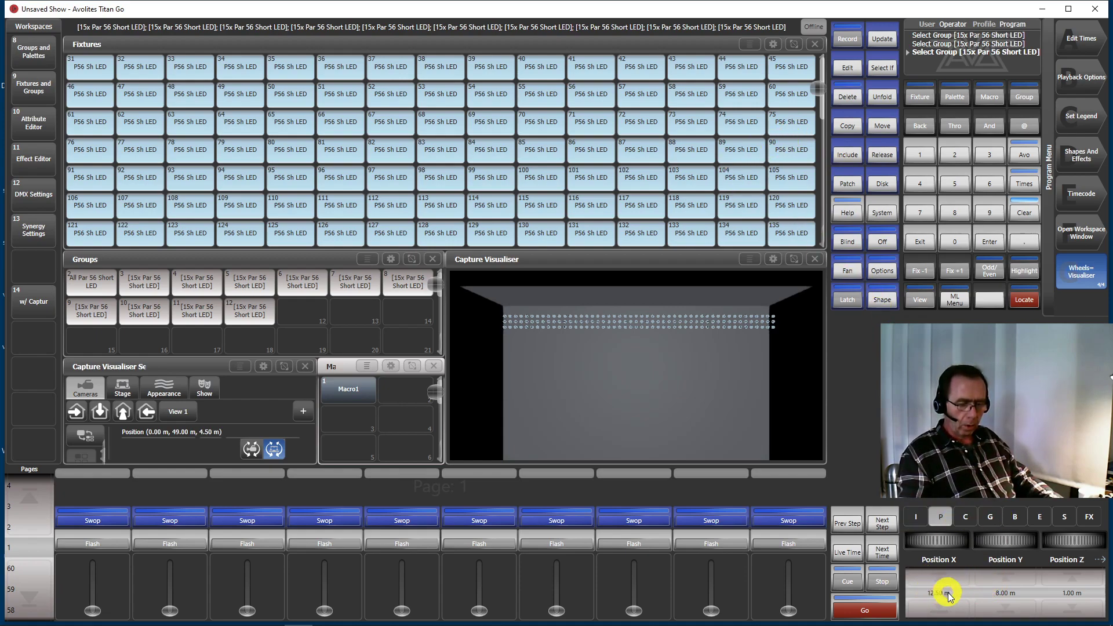
click(942, 591)
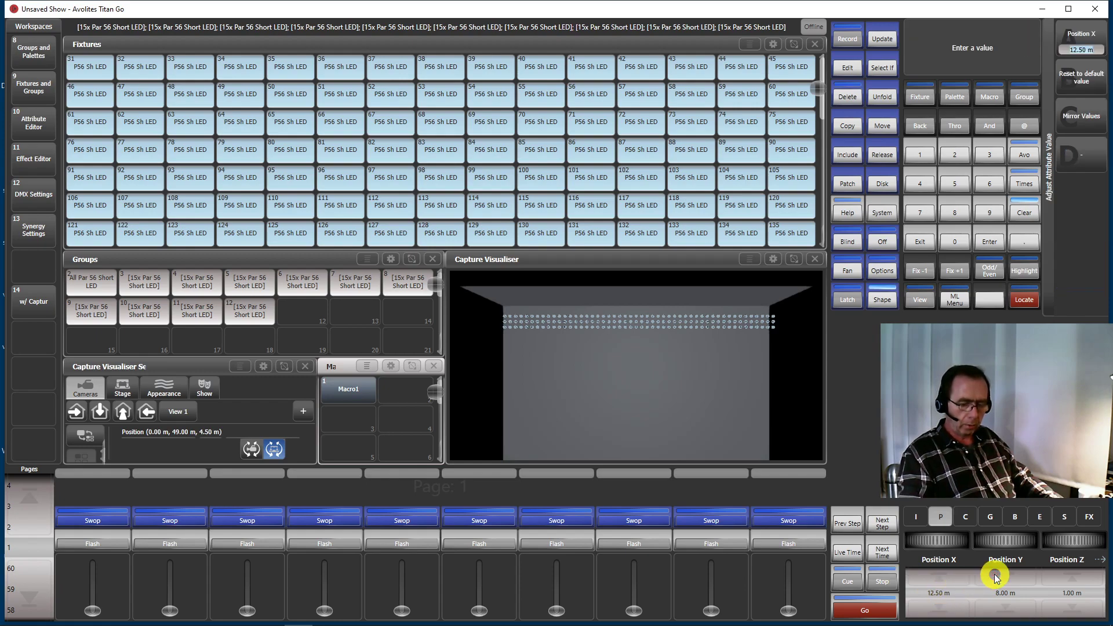
key(Return)
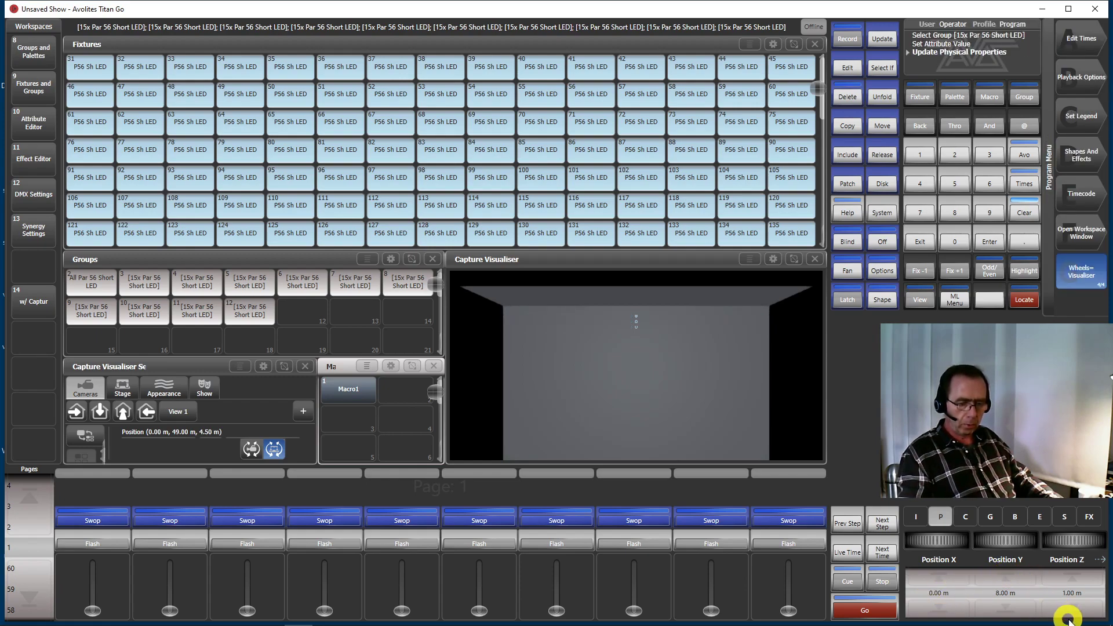
click(1067, 593)
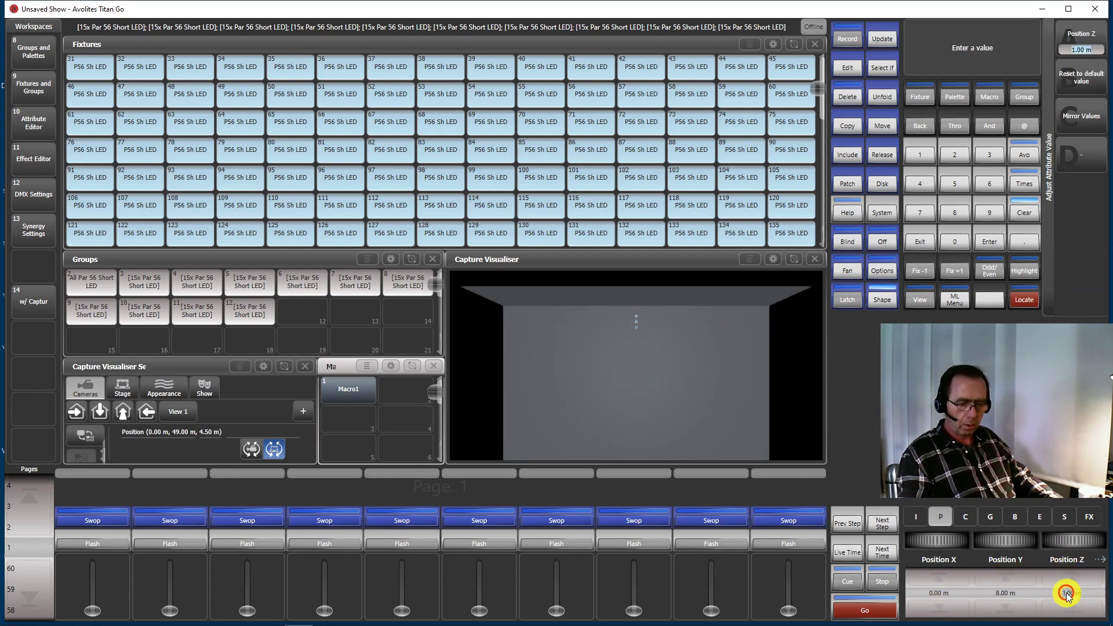
key(Return)
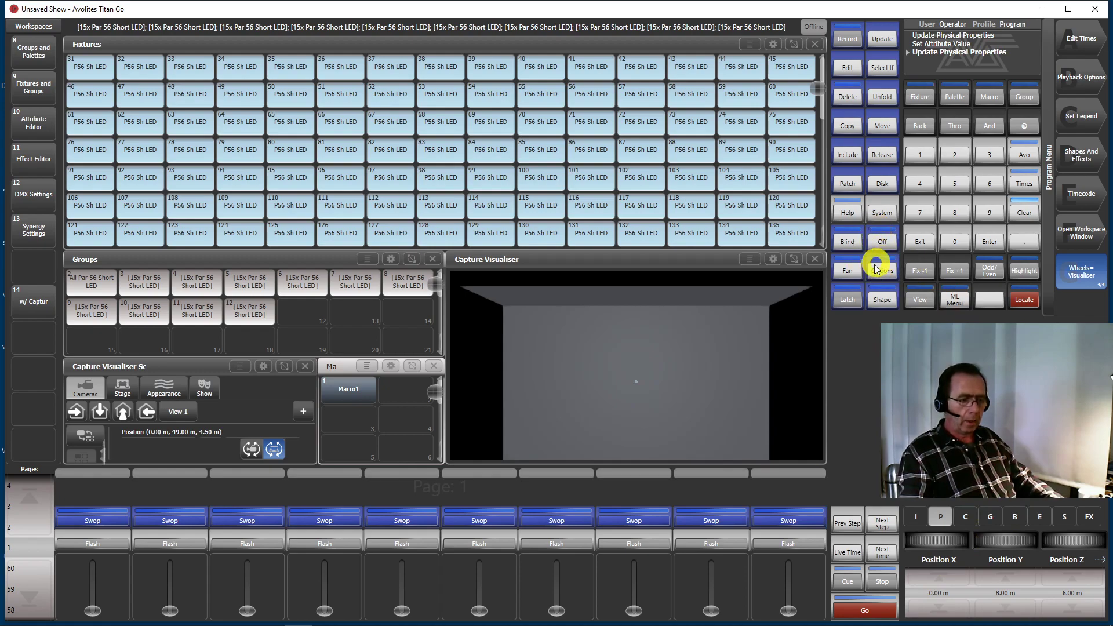
Set the fan's group option to Fan Group As Fixture and keep Fan active
click(845, 273)
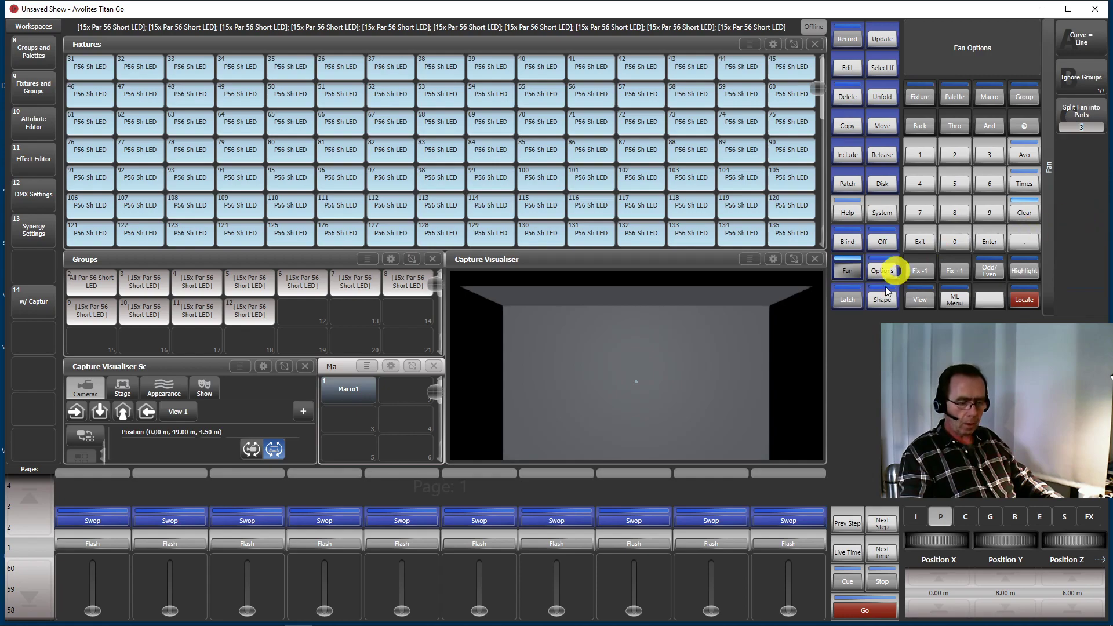
click(854, 264)
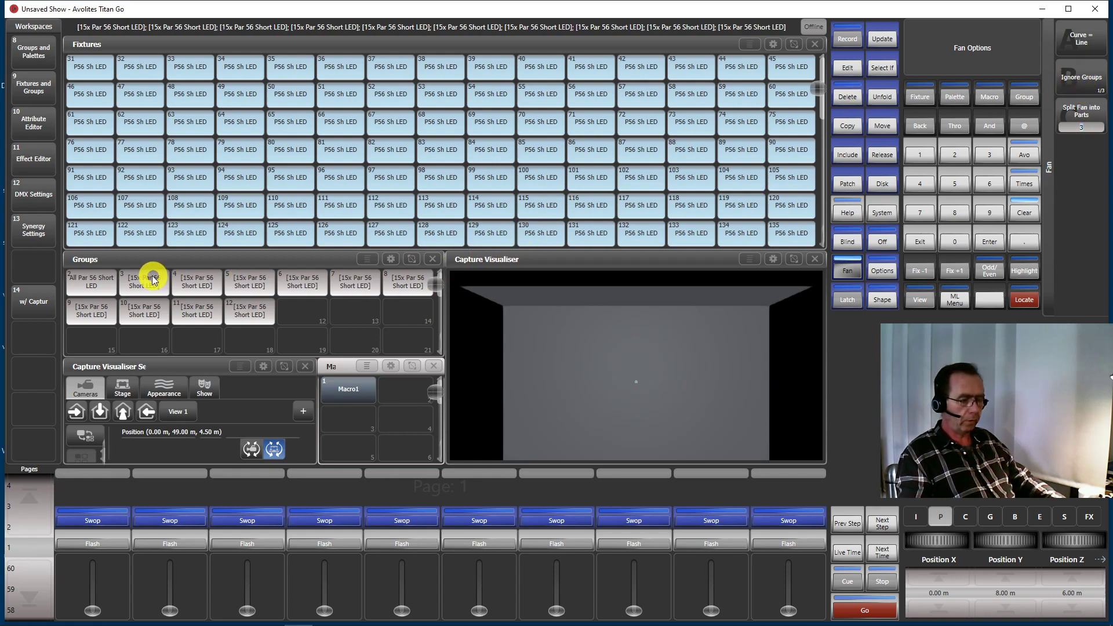
click(1080, 79)
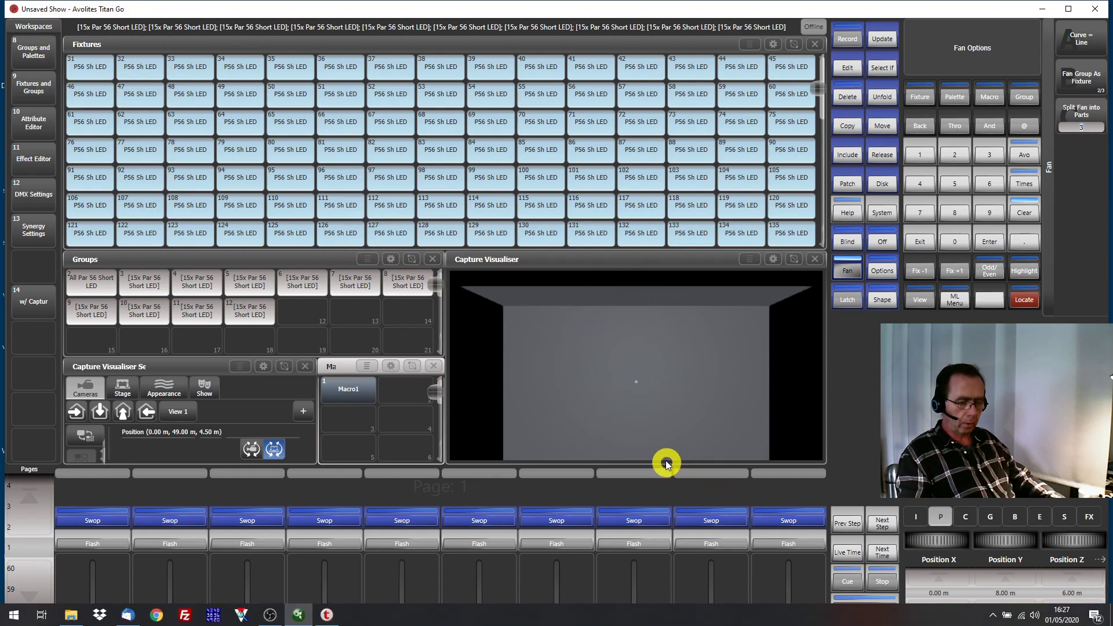
click(845, 268)
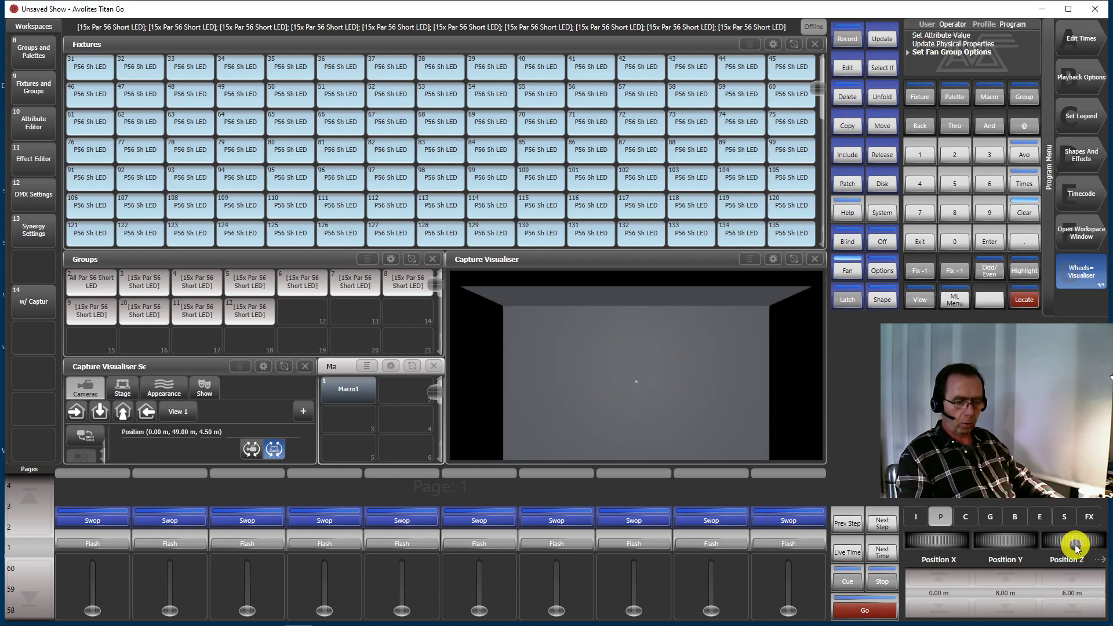
Fan Position Z vertically across the selected groups, adjusting the spread until the value reads about 1.35 m
drag(1074, 548, 1075, 514)
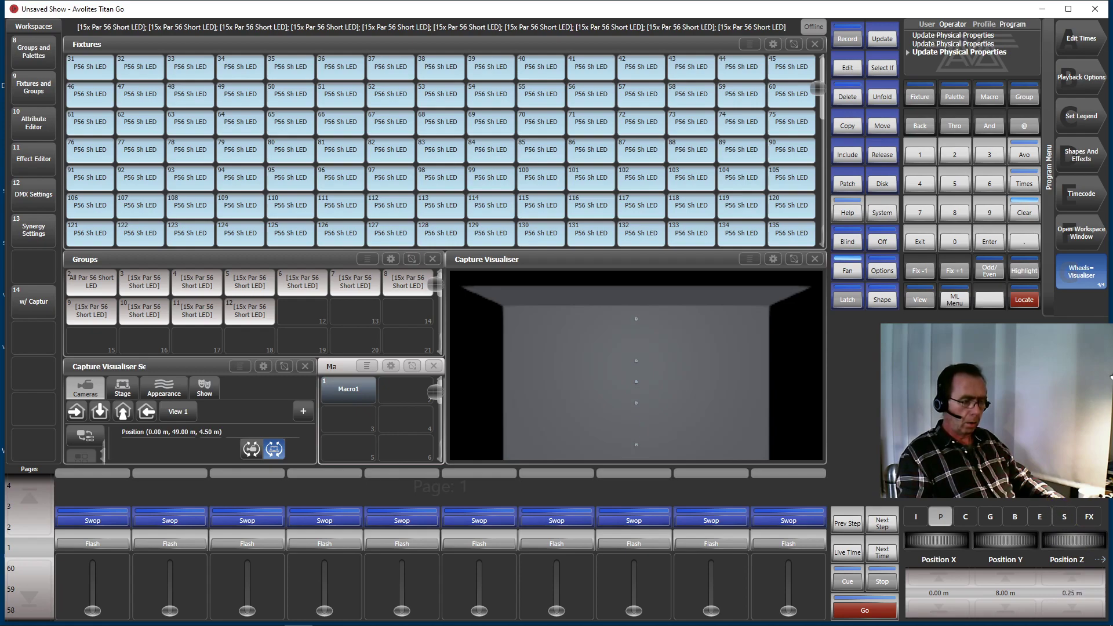
drag(1074, 544, 1075, 528)
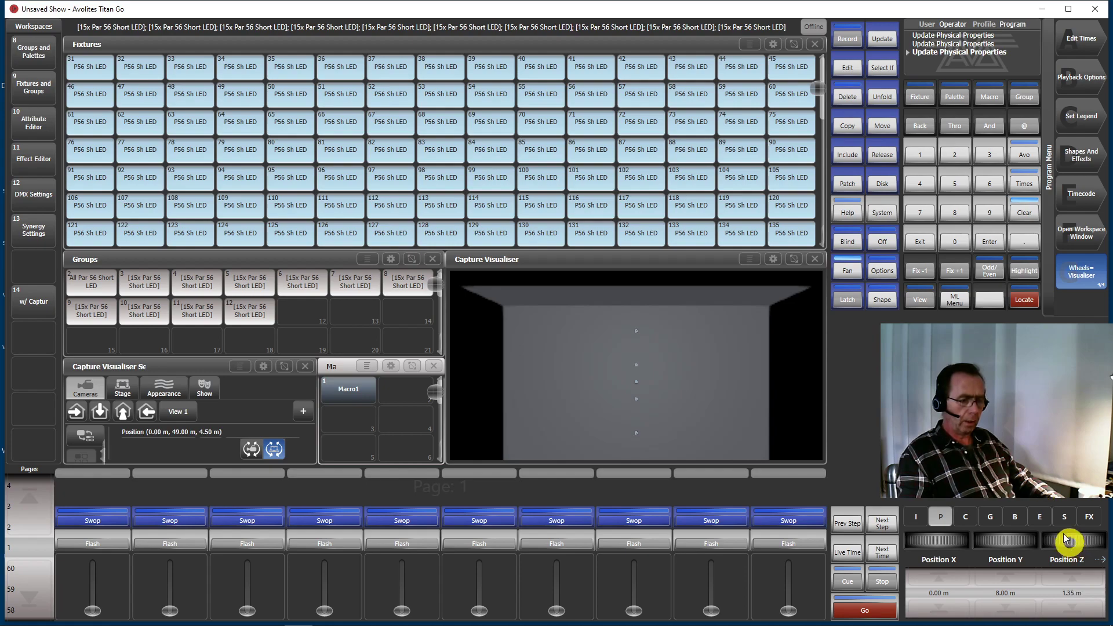
Set the fan to split into 1 part and close the fan options
click(845, 272)
click(846, 273)
click(846, 272)
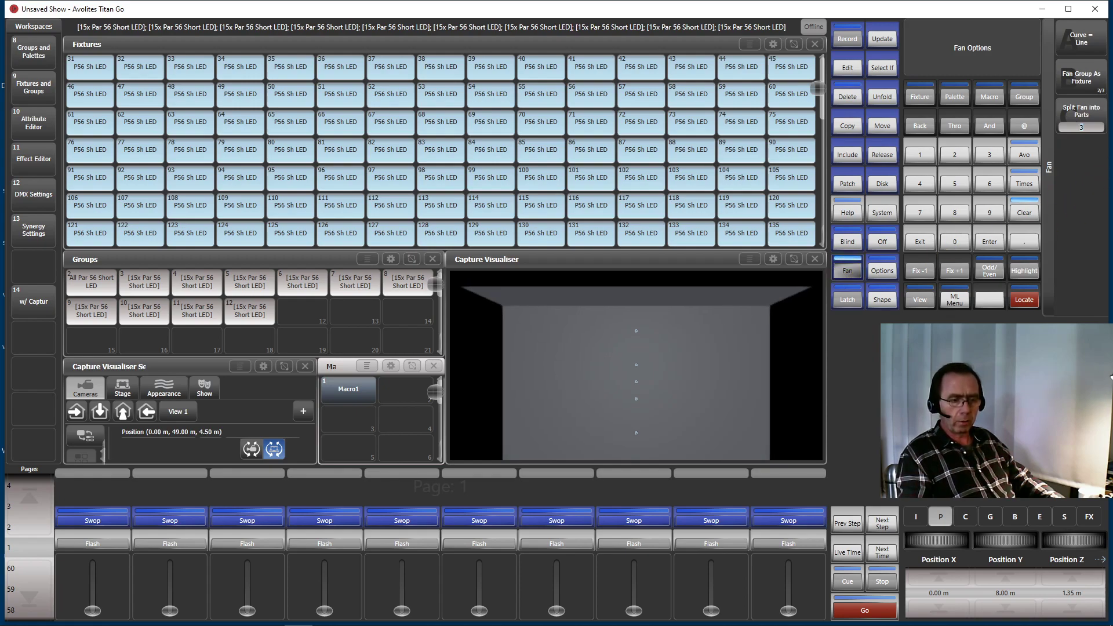
click(1082, 116)
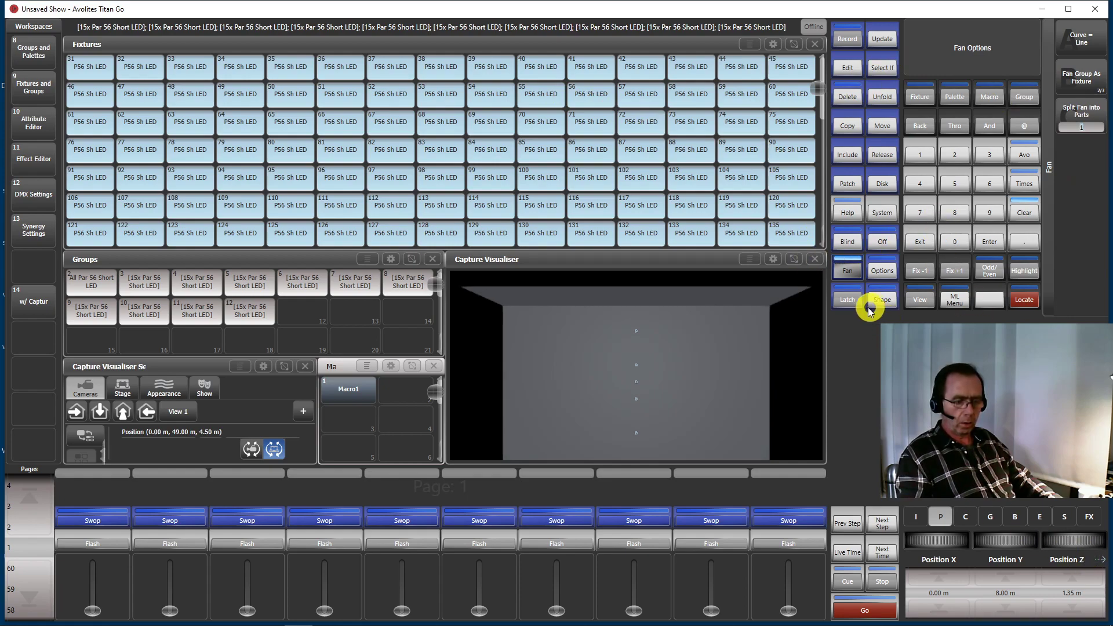
click(848, 273)
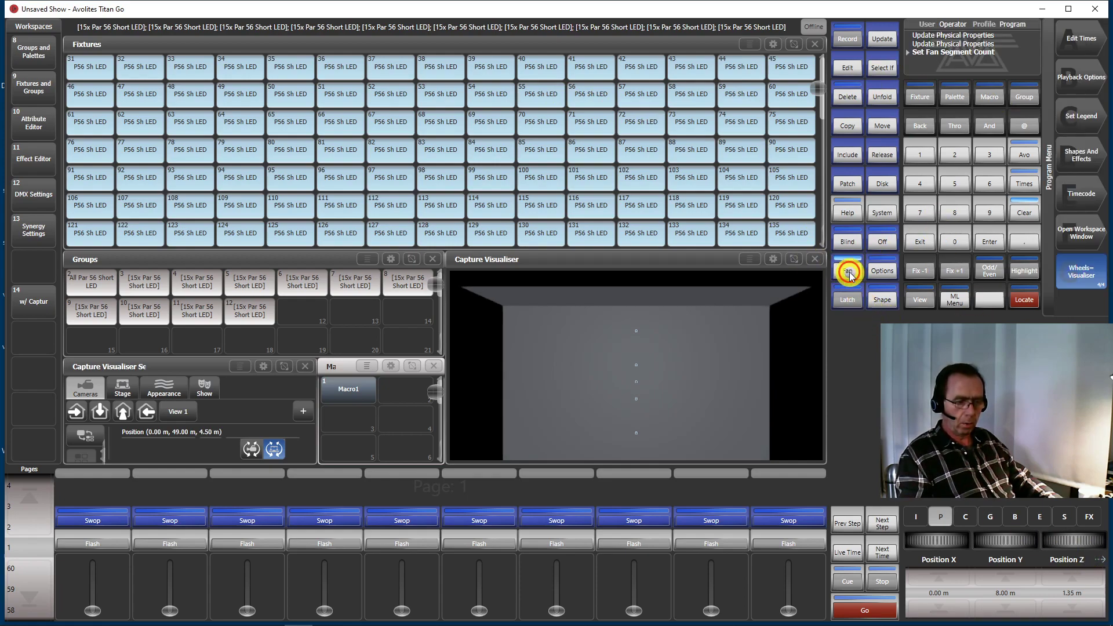
Reset Position Z of all selected fixtures to 6 m
click(1077, 594)
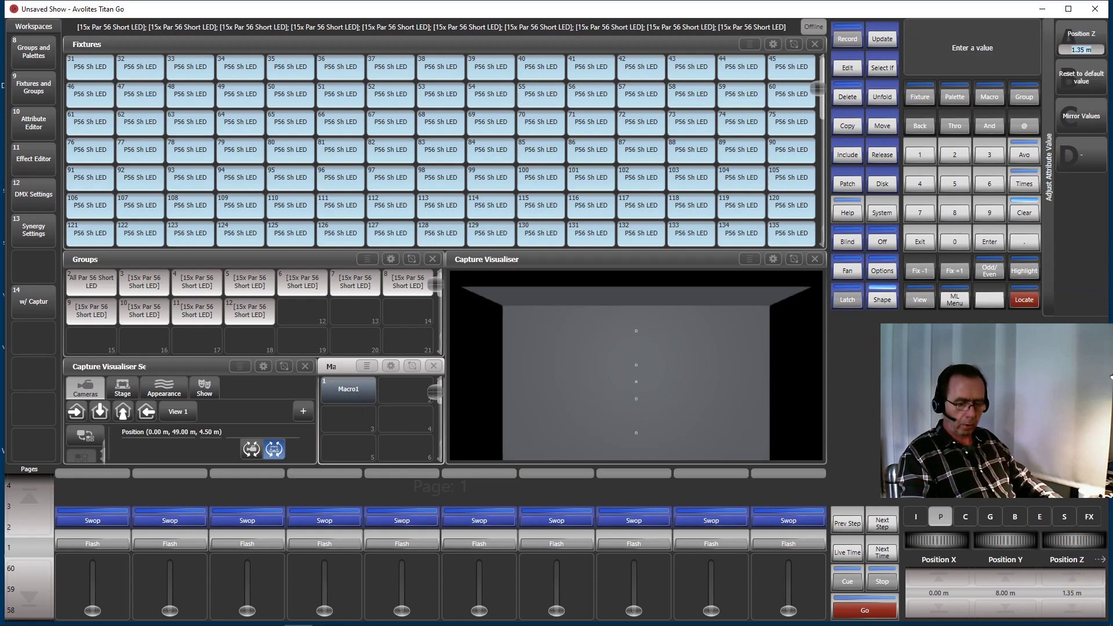
key(Return)
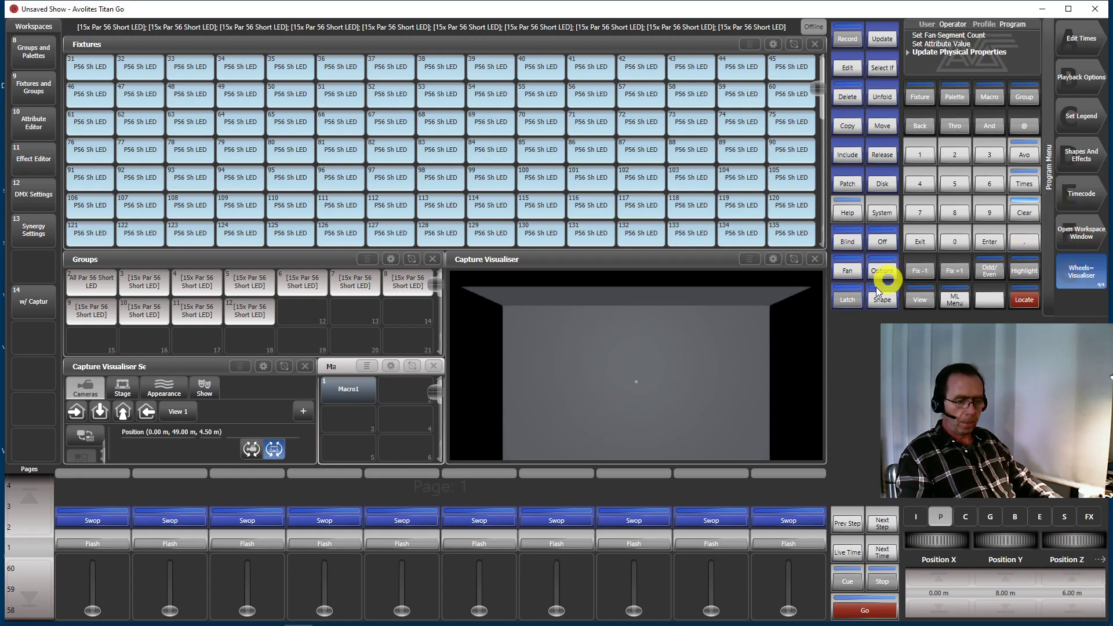
Fan Position Z across the selected groups until the value reads about 0.15 m, and switch Fan off
click(845, 272)
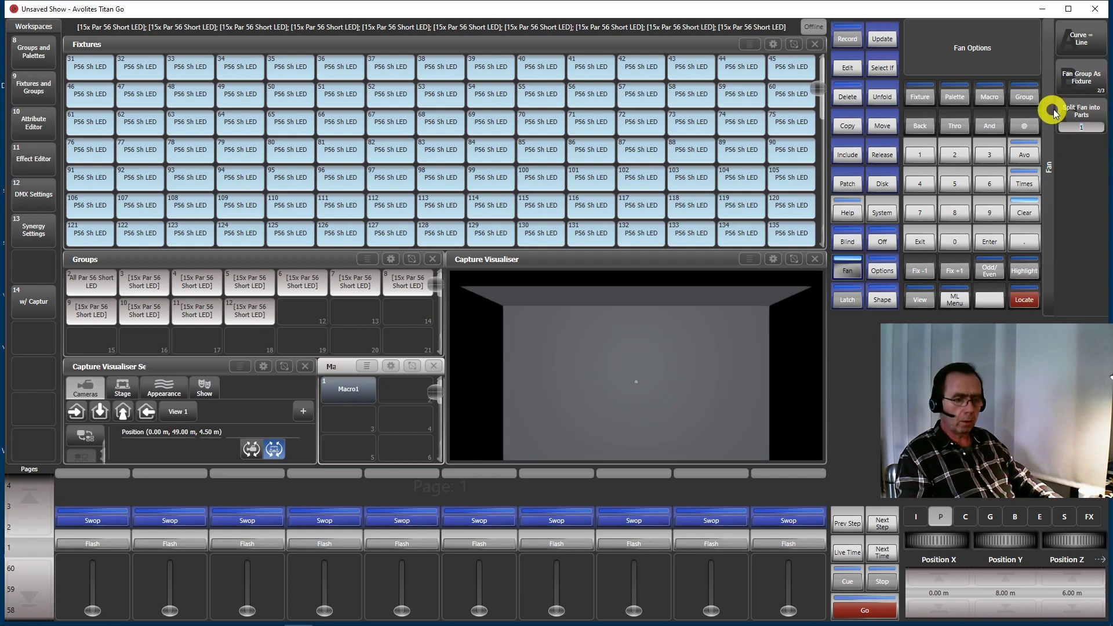
click(848, 272)
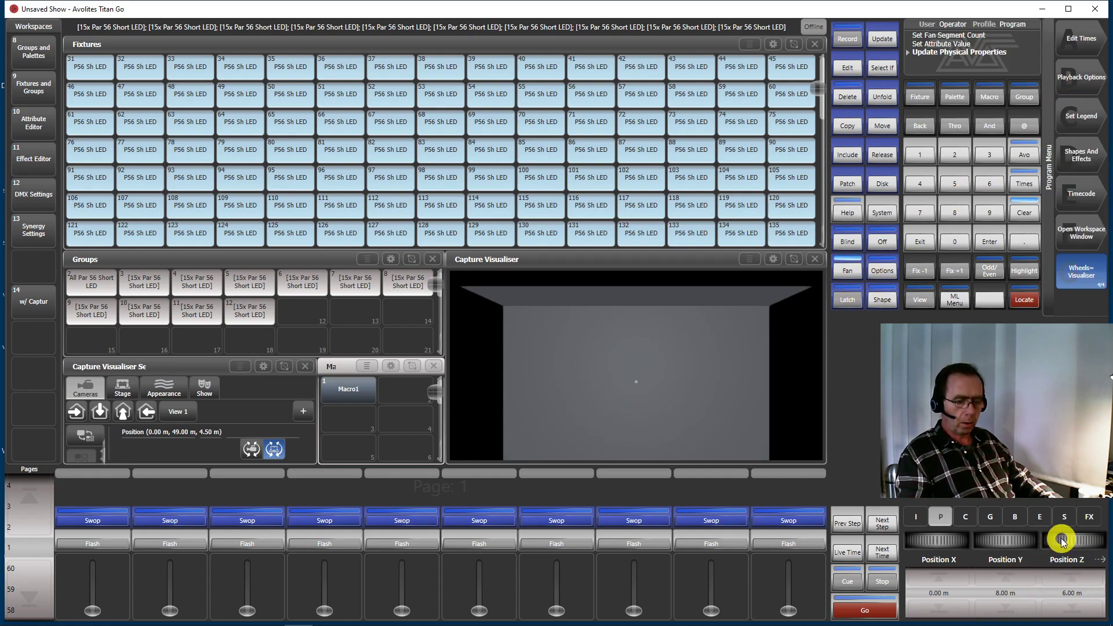
drag(1065, 540, 1074, 475)
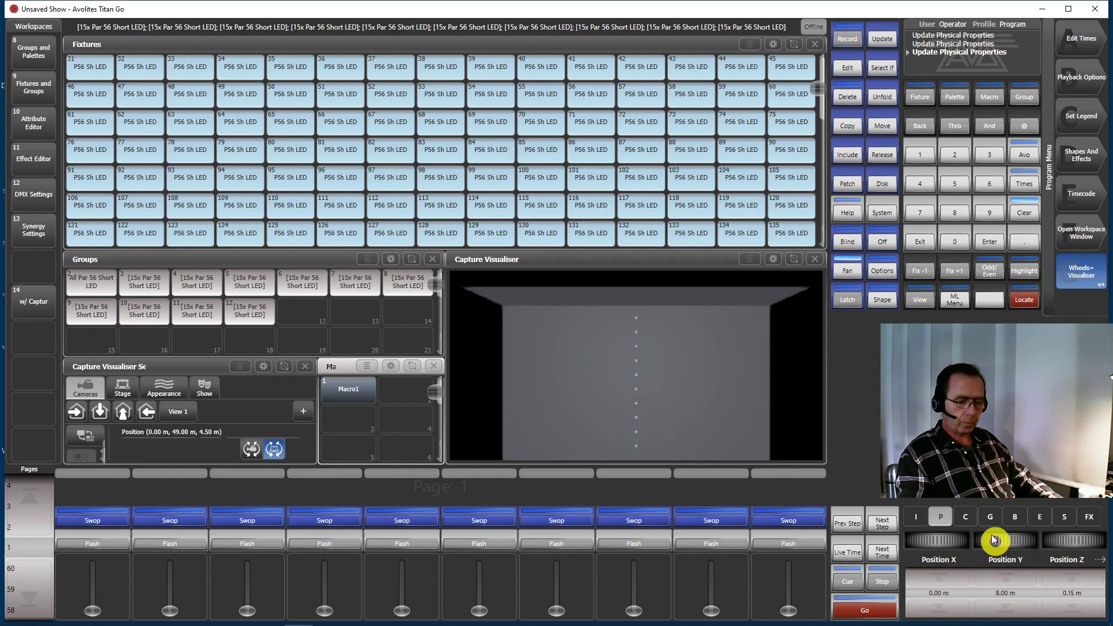
click(842, 273)
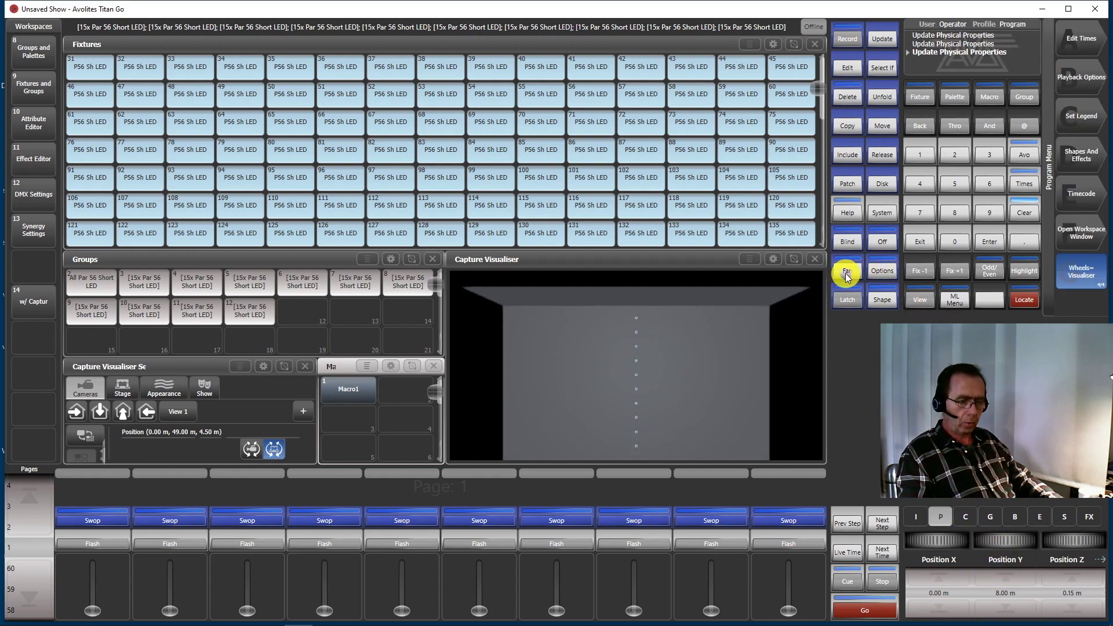
Set the fan's group option to Fan Within Group and fan Position X until the value reads about 7.90 m
click(846, 275)
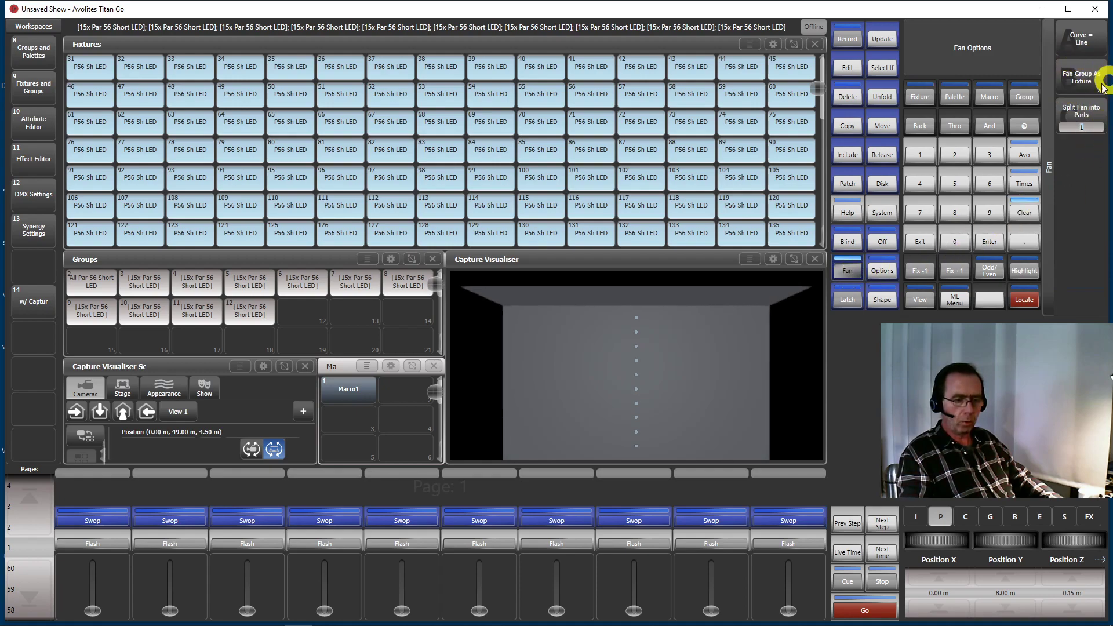
click(1087, 87)
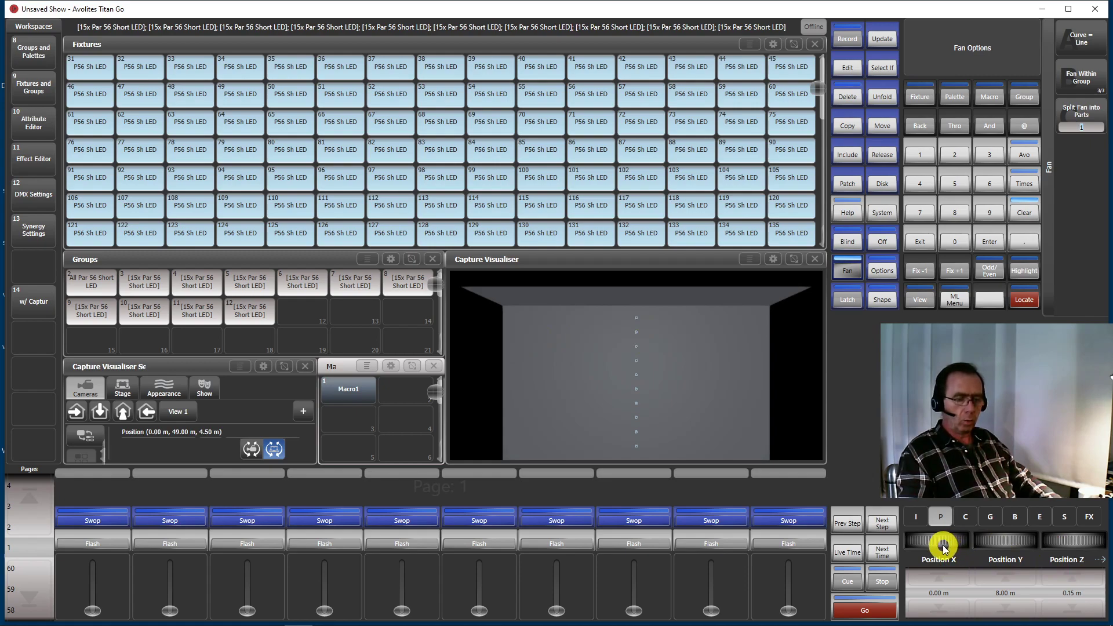
click(845, 271)
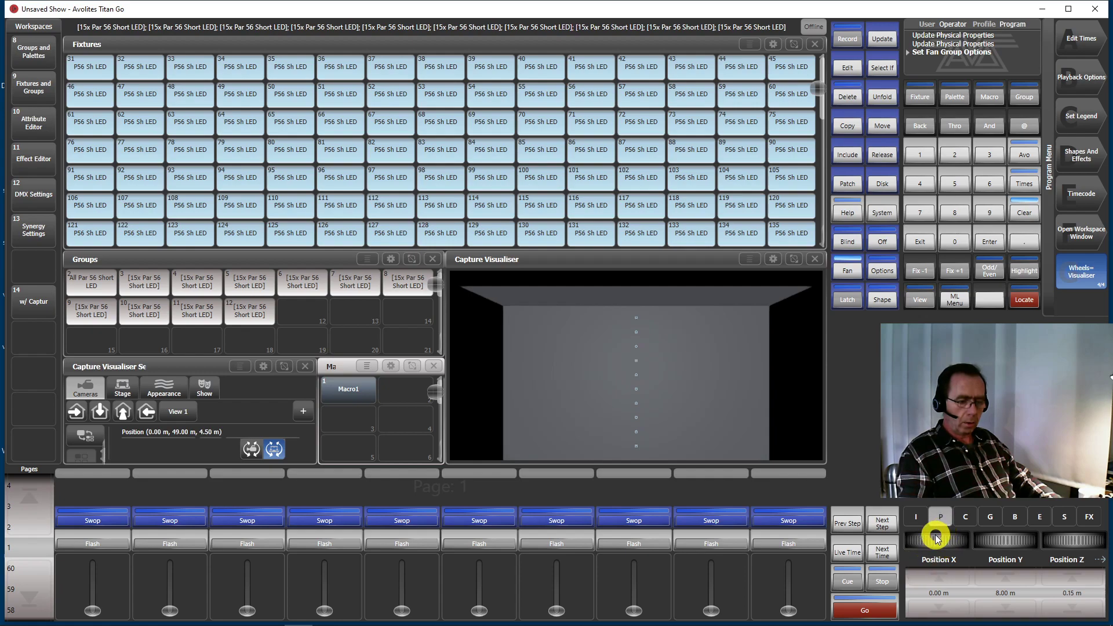
drag(934, 539, 922, 621)
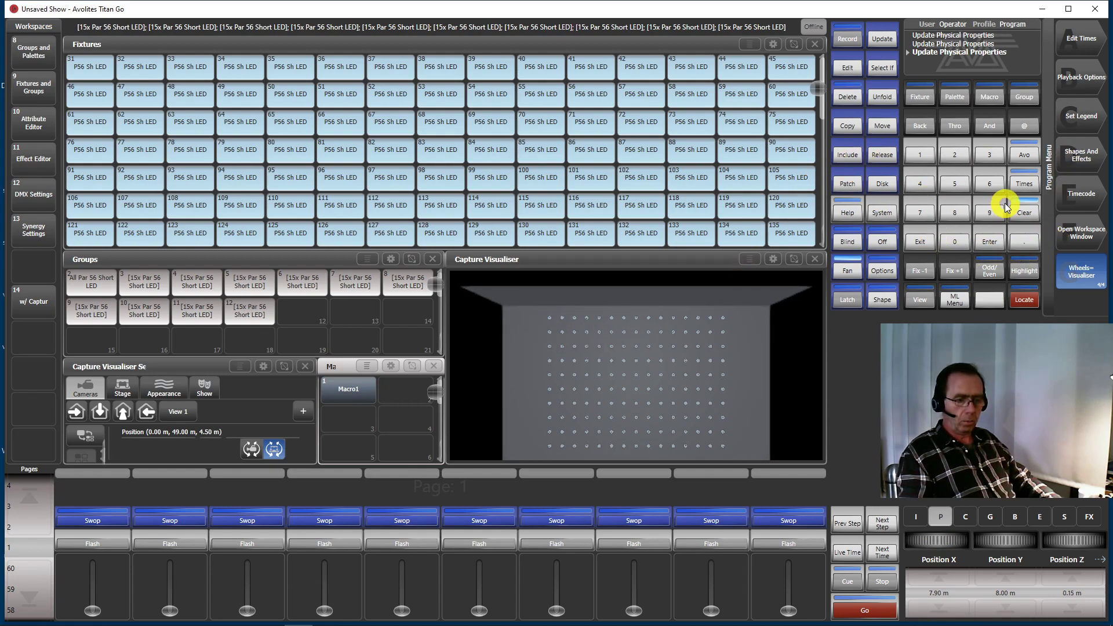
click(922, 242)
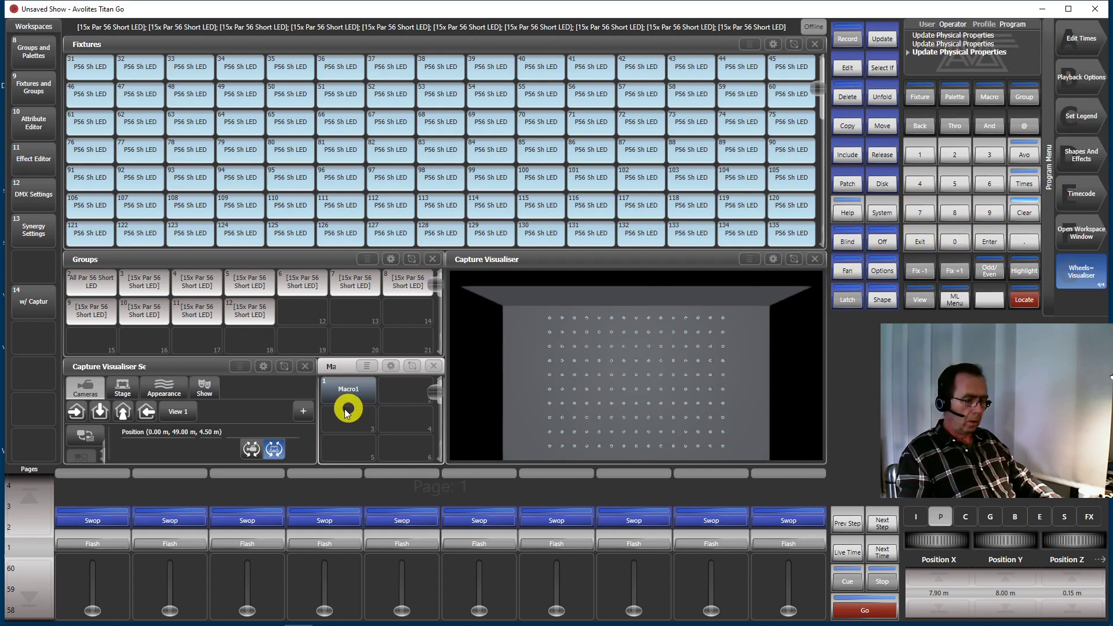
Switch the visualiser camera to View 1 and locate the selected fixtures
click(174, 411)
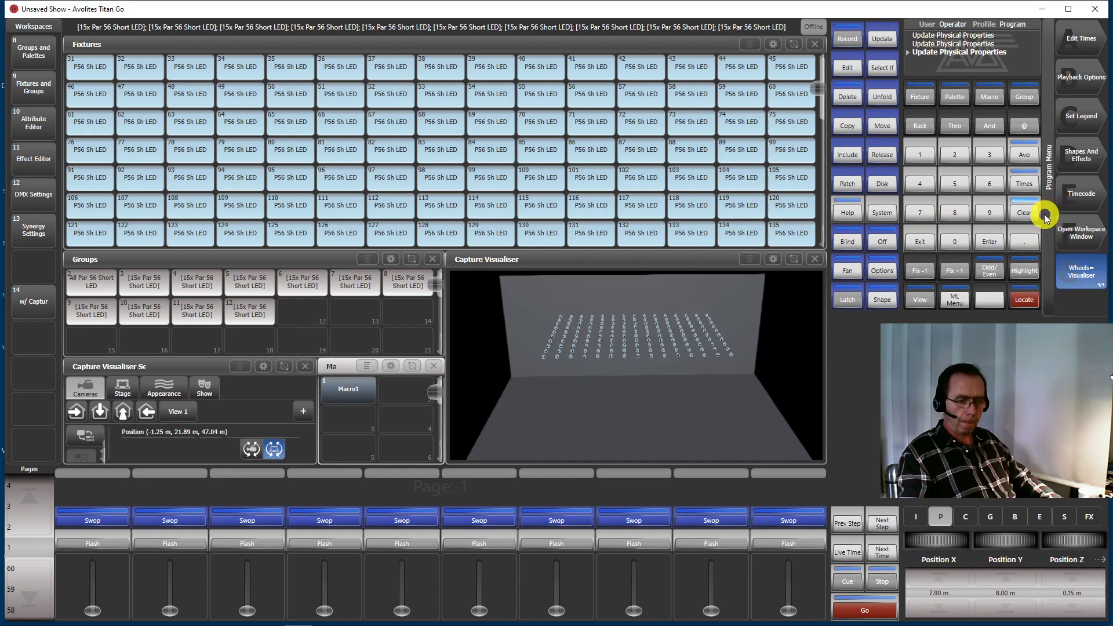
click(1021, 303)
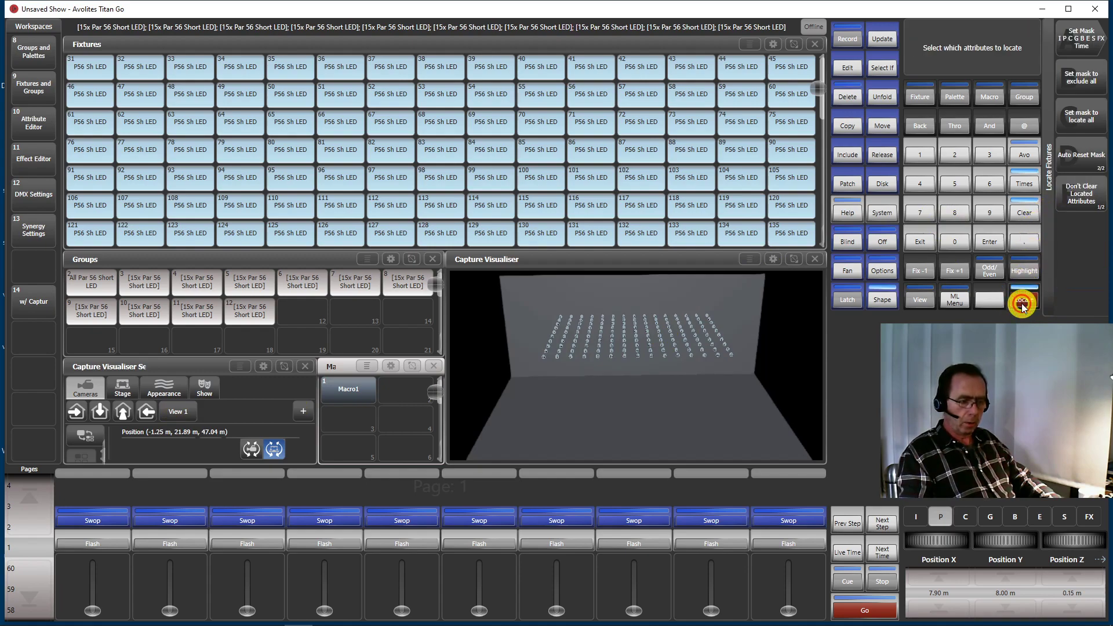
Step through the fixtures one at a time in Highlight mode to examine their order in the matrix
click(1024, 267)
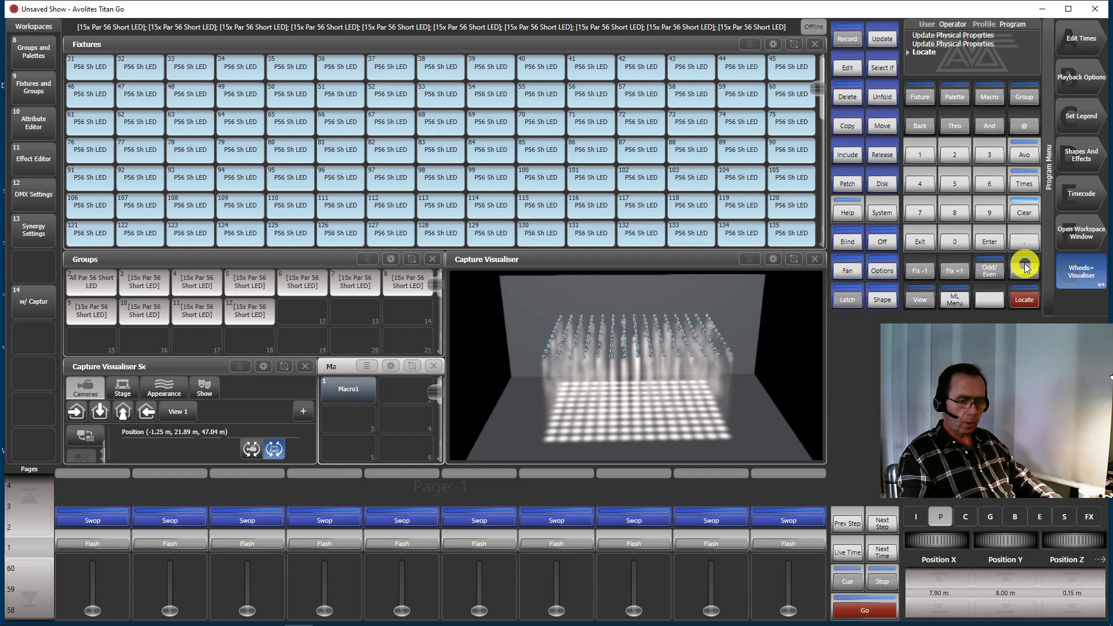
click(955, 269)
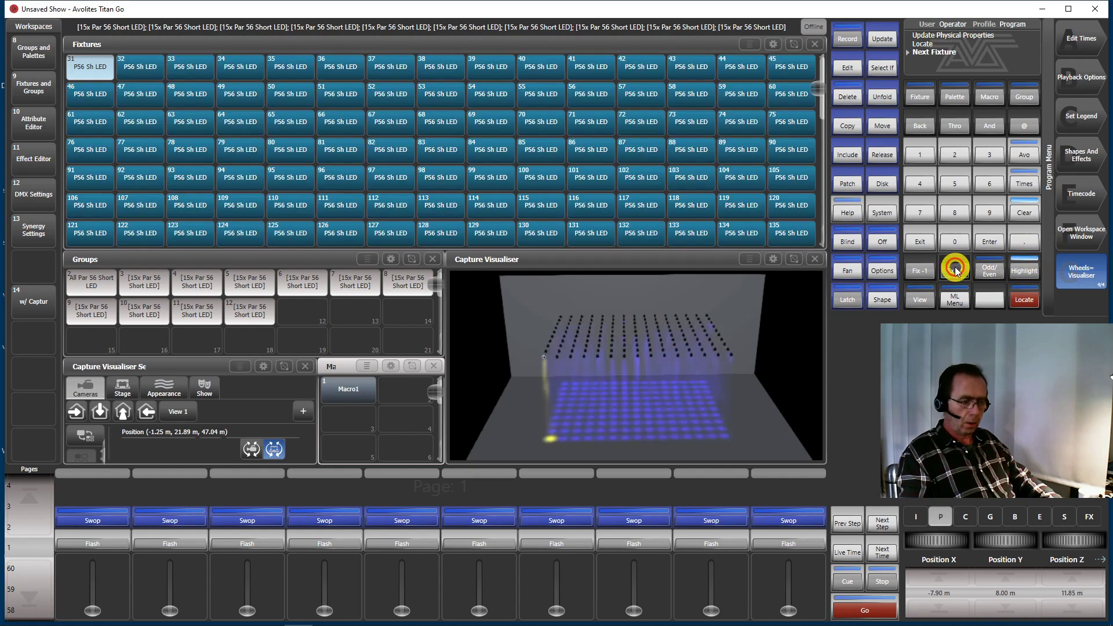
click(955, 270)
click(955, 271)
click(954, 271)
click(955, 271)
click(955, 271)
click(955, 271)
click(954, 270)
click(955, 271)
click(955, 271)
click(955, 270)
click(955, 271)
click(954, 270)
click(955, 270)
click(954, 271)
click(954, 271)
click(955, 271)
click(955, 271)
click(955, 271)
click(955, 271)
click(951, 271)
click(948, 272)
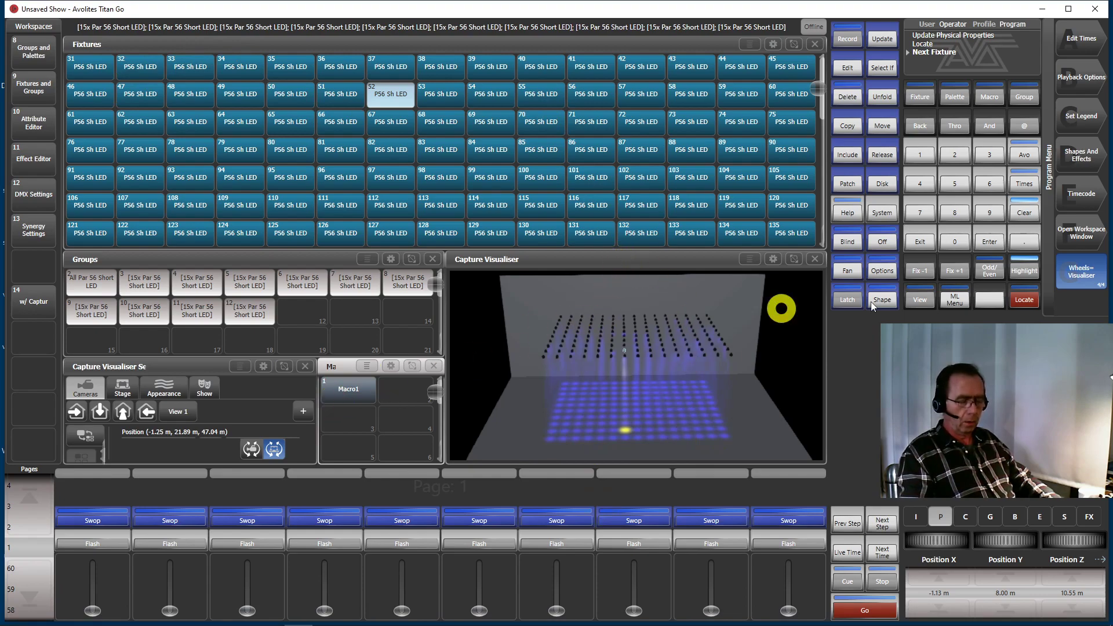
click(1031, 276)
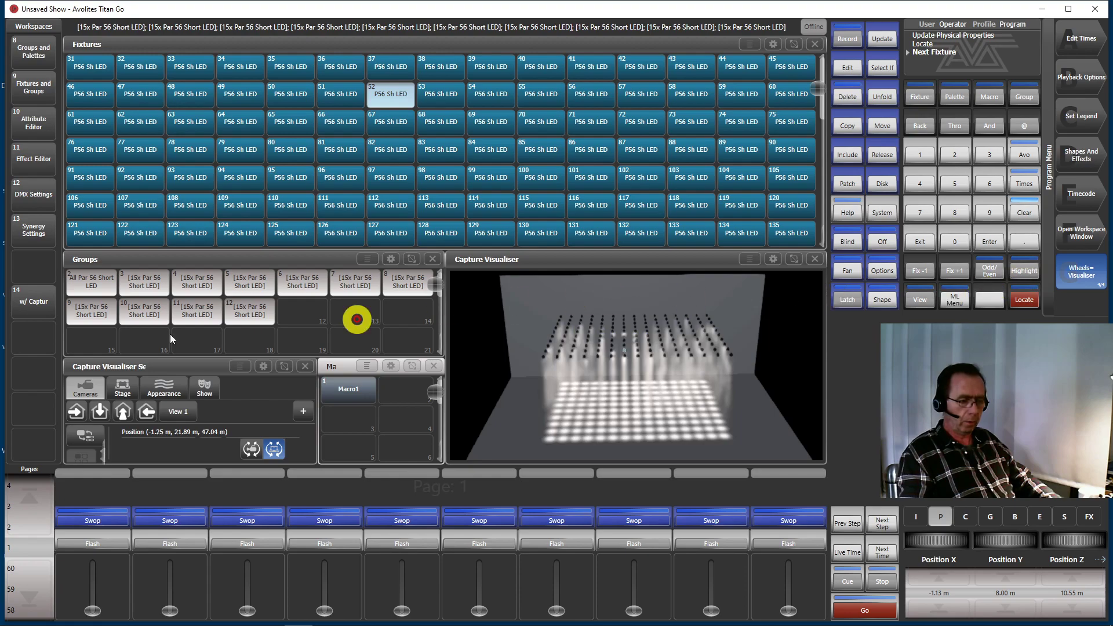
Clear the programmer and select the ten 15x Par 56 Short LED groups, 3 to 12, in order
click(1014, 204)
click(1014, 205)
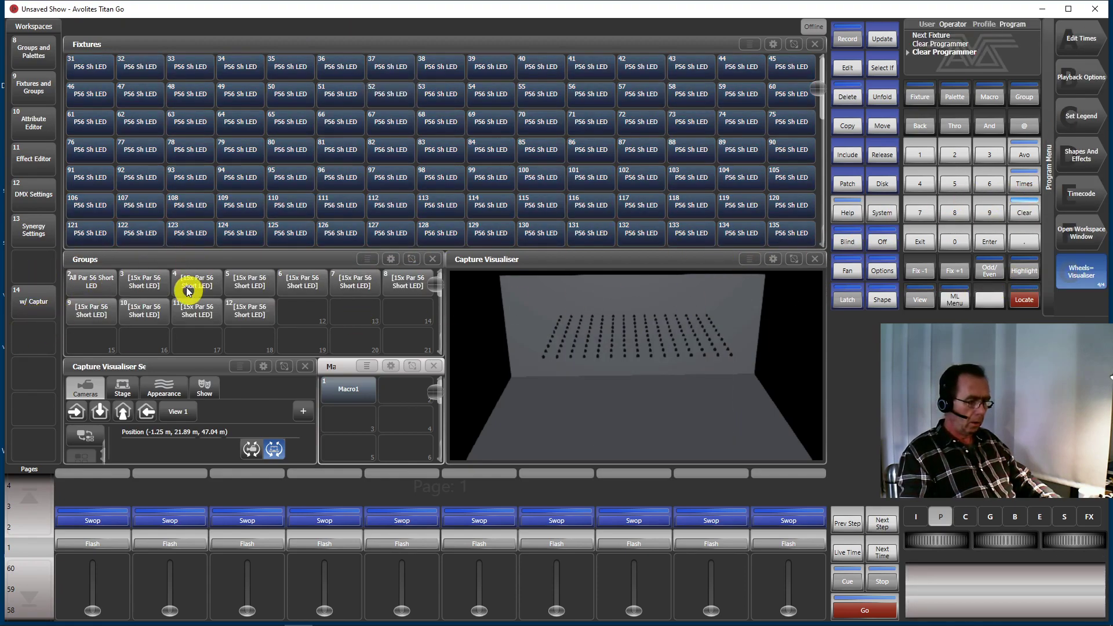
click(138, 288)
click(199, 282)
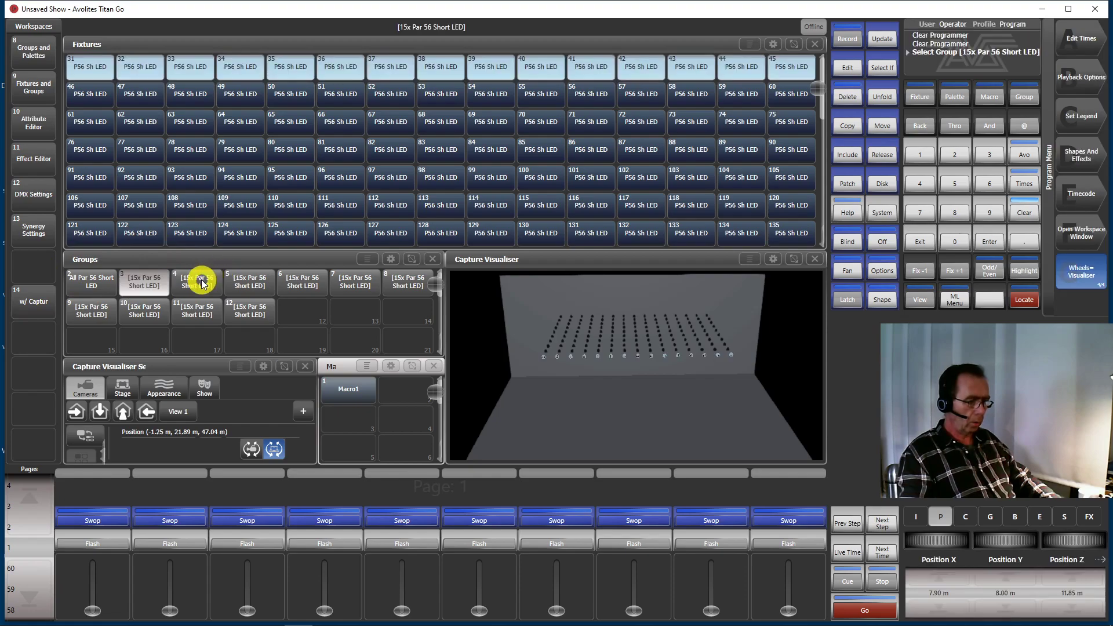
click(258, 285)
click(297, 285)
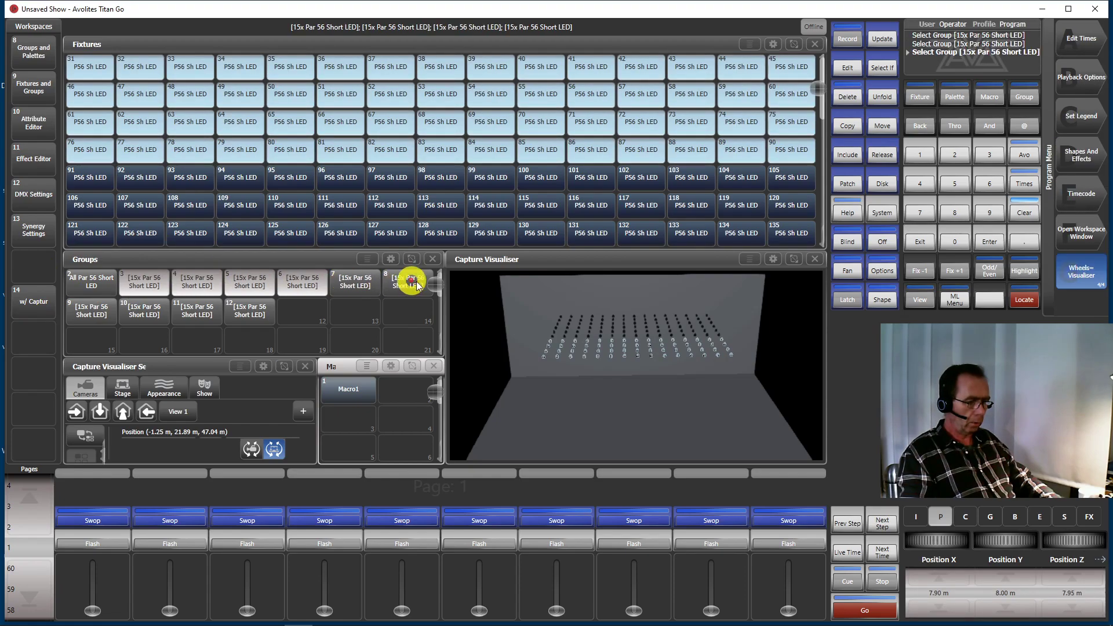
click(357, 287)
click(409, 281)
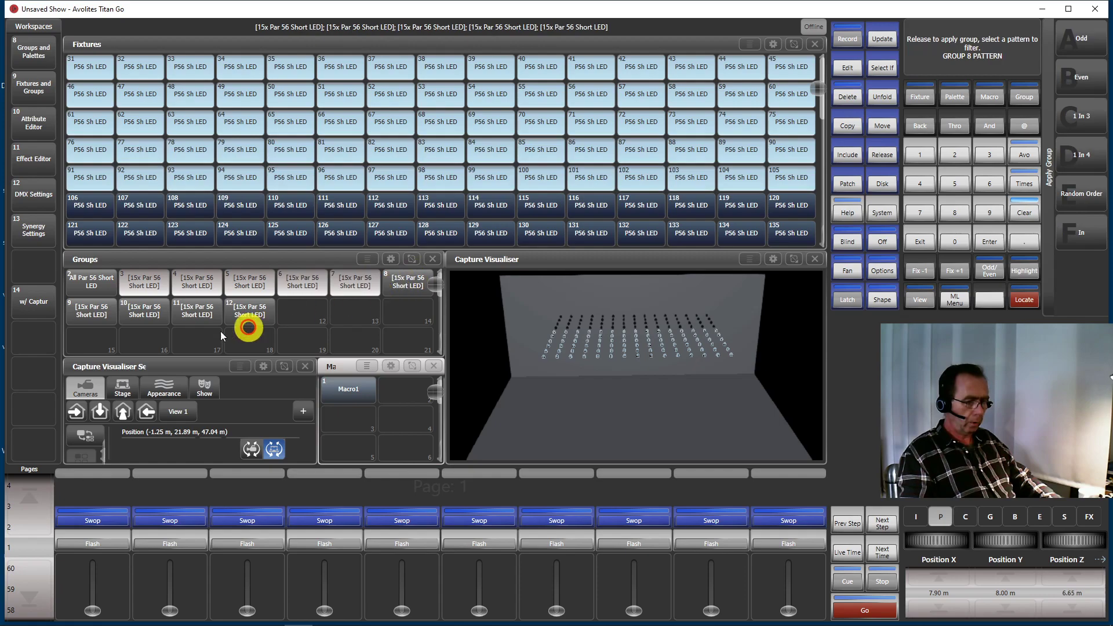
click(88, 313)
click(143, 309)
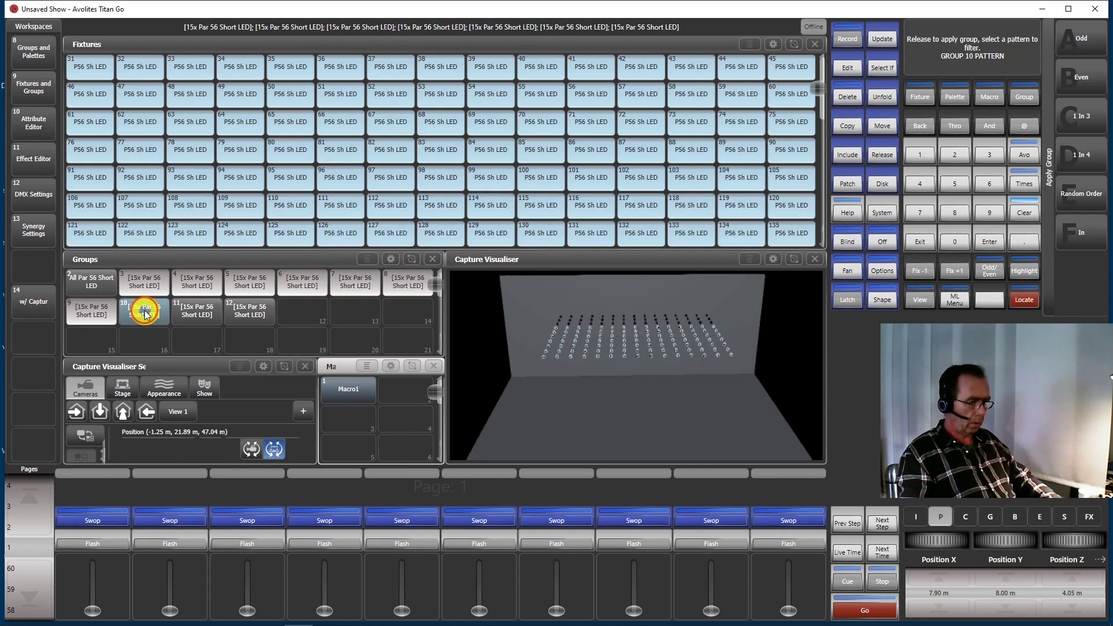
click(195, 313)
click(238, 310)
click(663, 348)
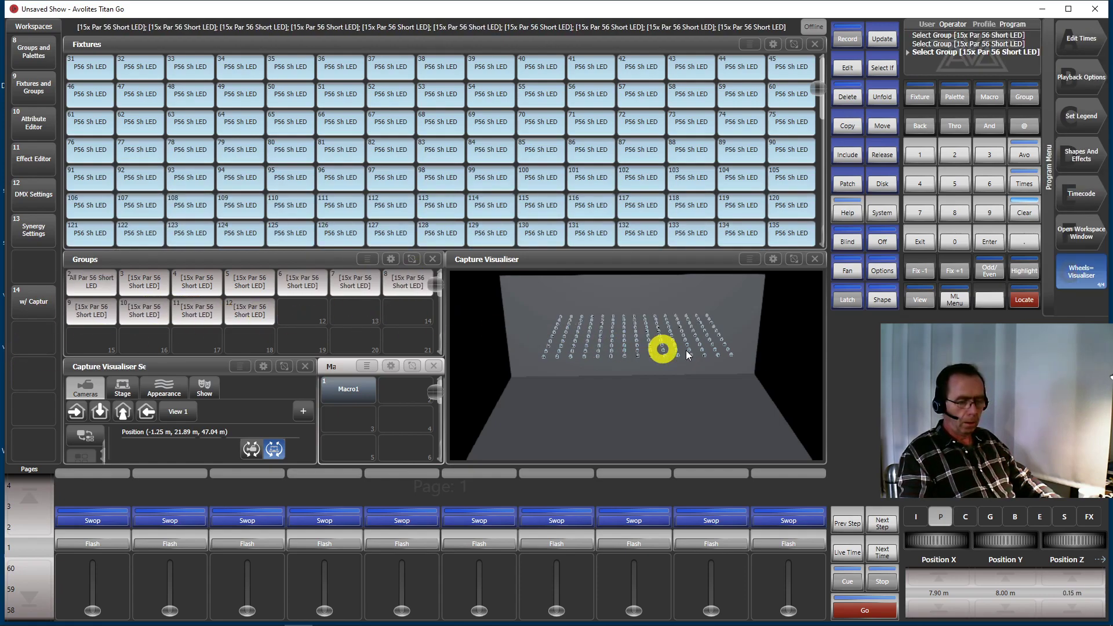
Set the fan's group option to Fan Group As Fixture and fan Position Z the opposite way to about 12.50 m
click(848, 273)
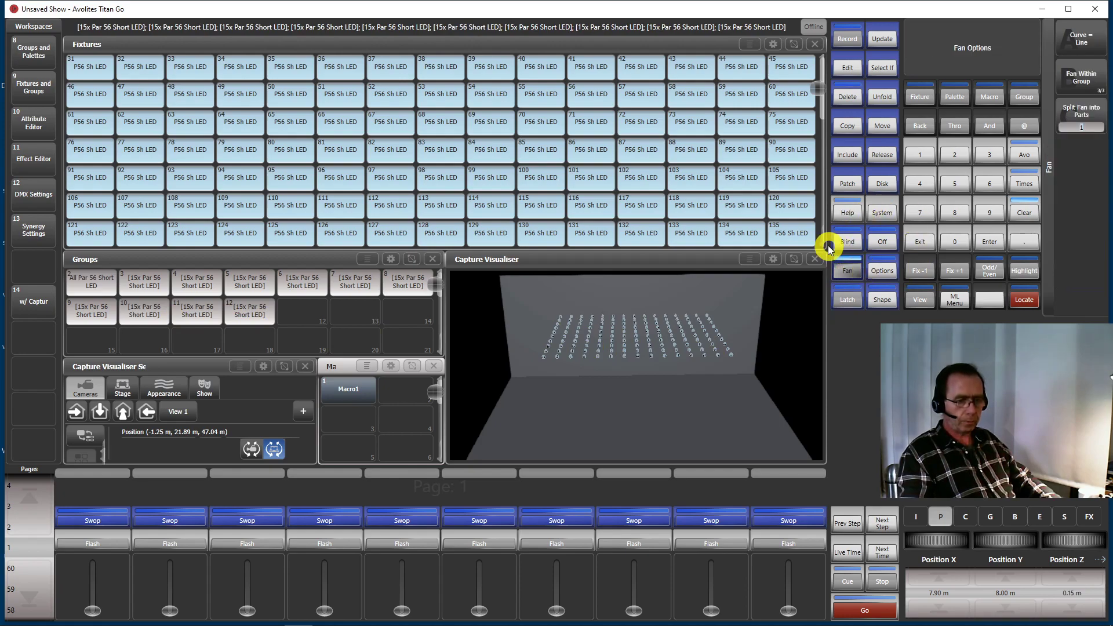
click(1092, 80)
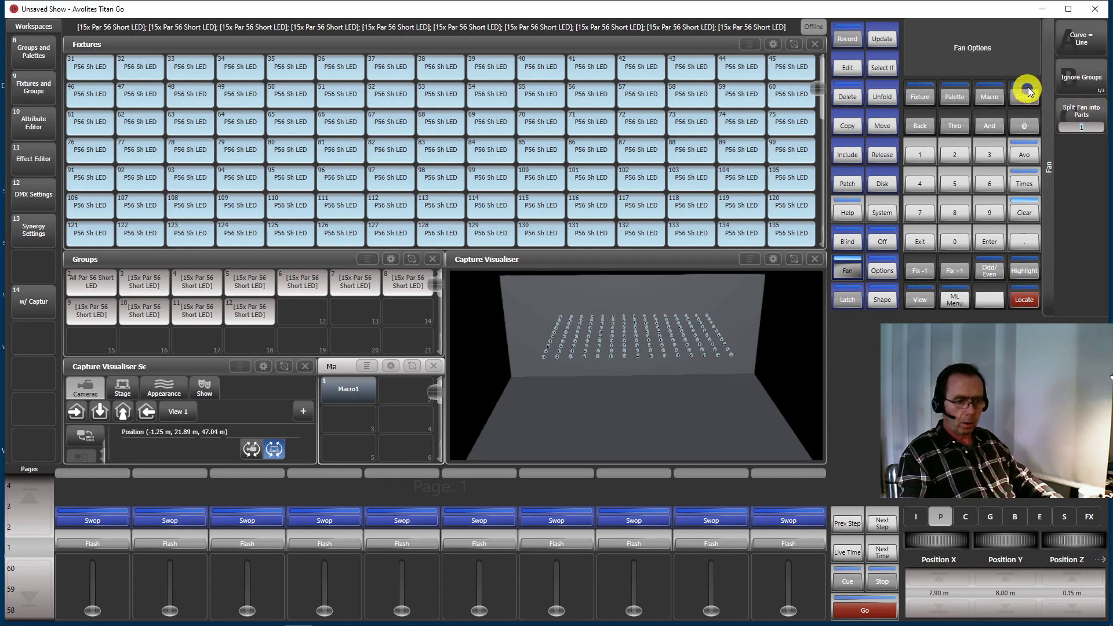
click(1080, 67)
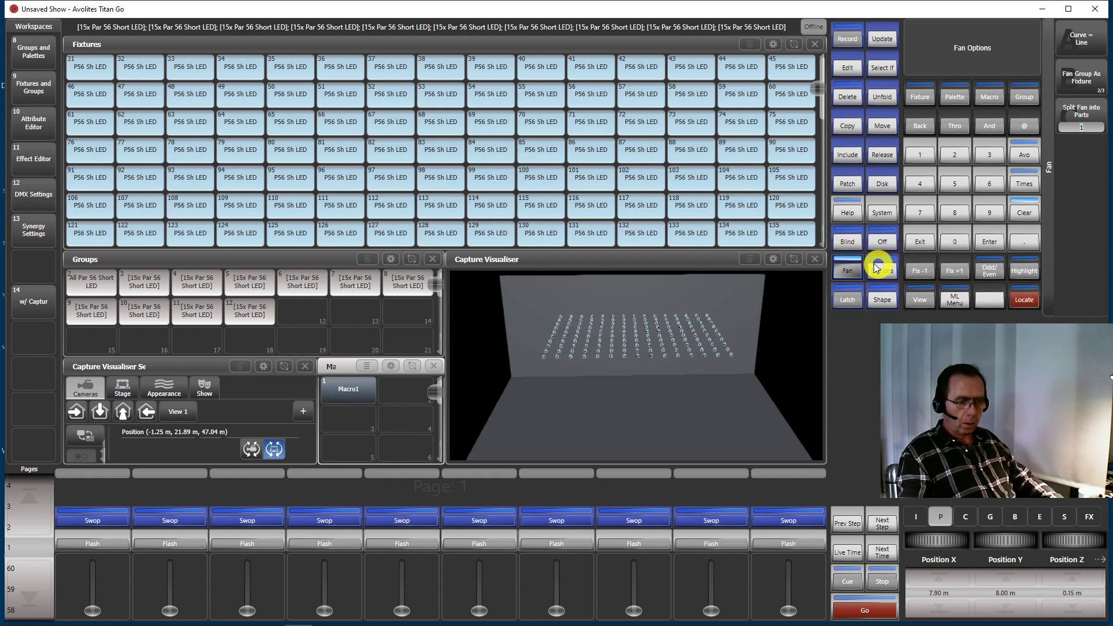
click(847, 267)
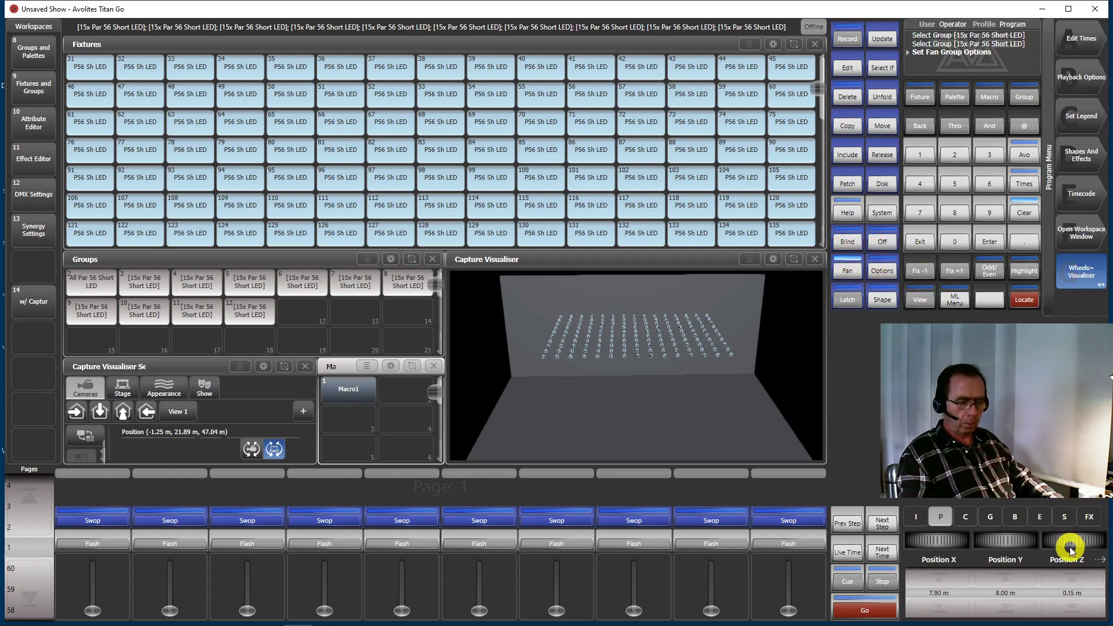
drag(1072, 544, 1067, 616)
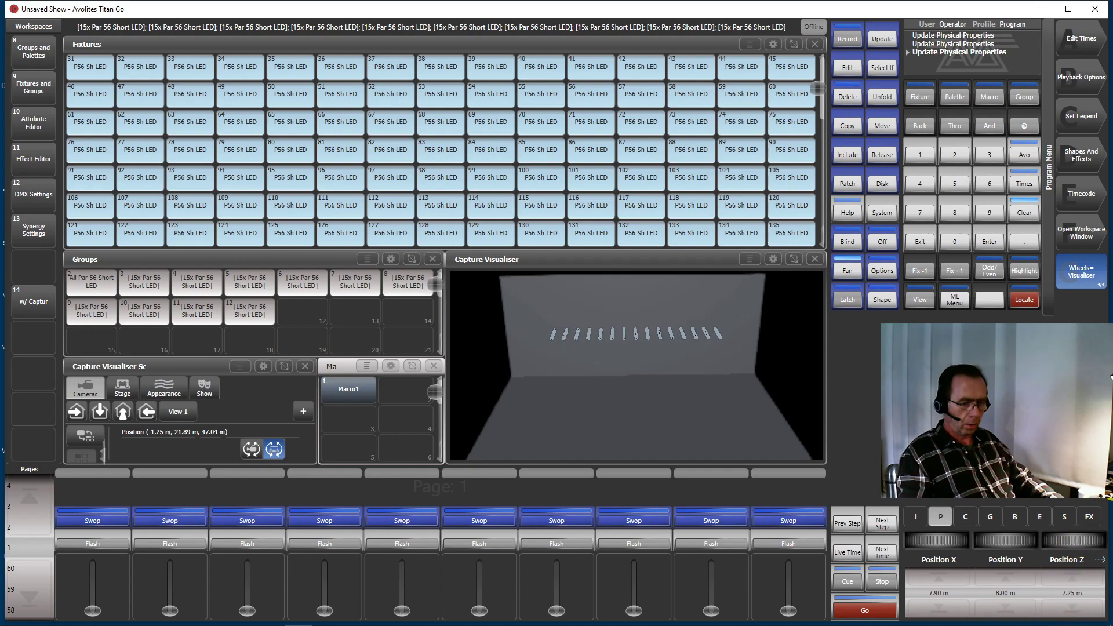
drag(1078, 542, 1076, 600)
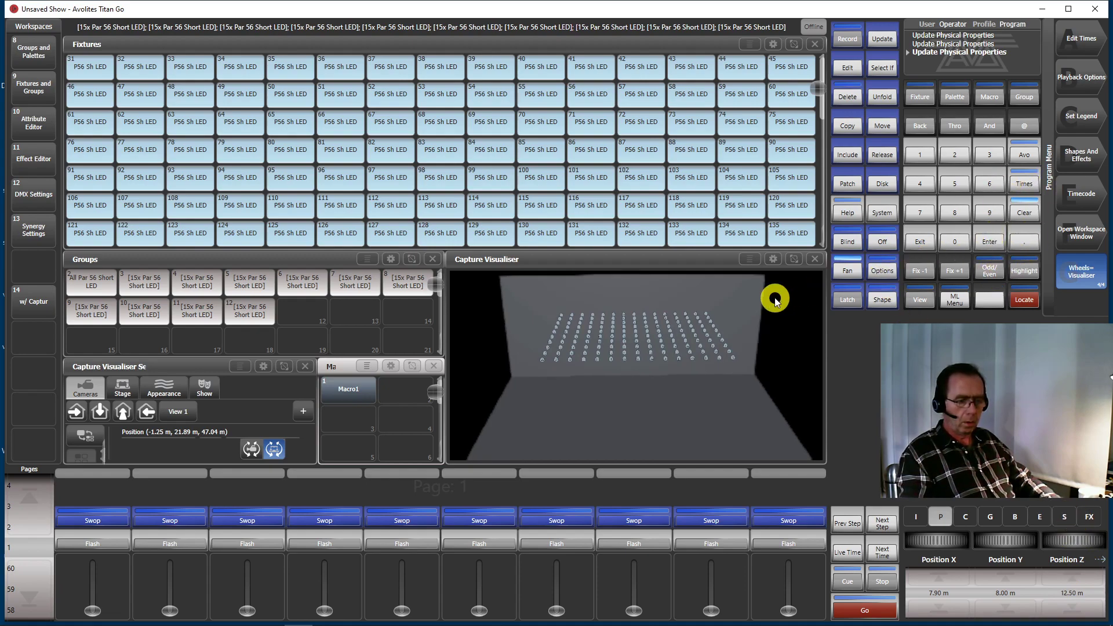
click(846, 271)
drag(975, 212, 980, 212)
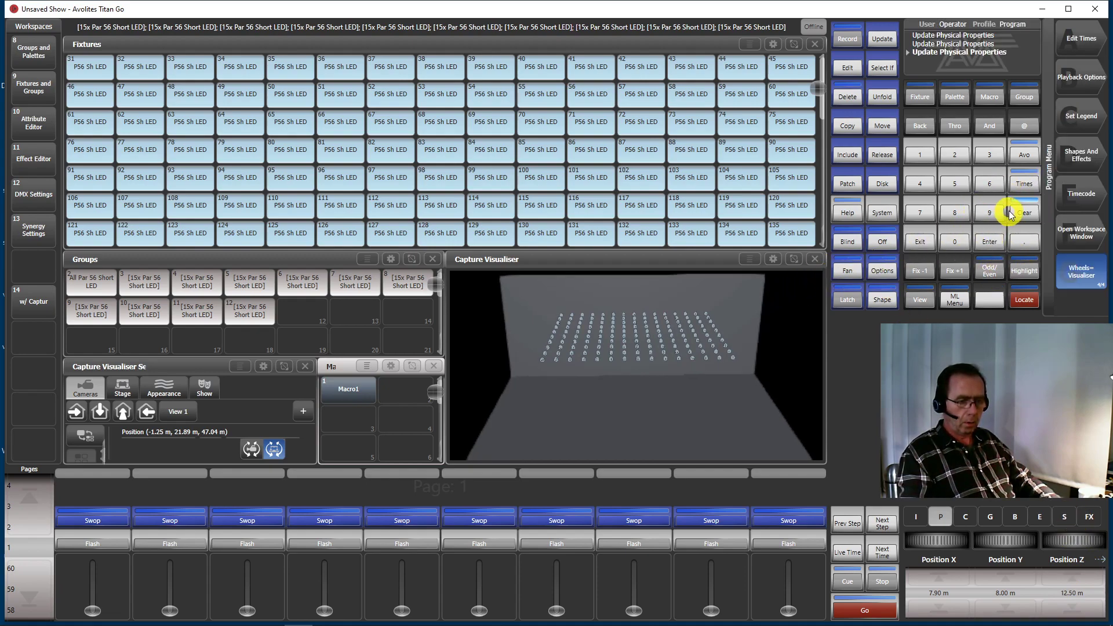
Locate the fixtures and step through them in Highlight mode to check the reversed row order
click(1022, 297)
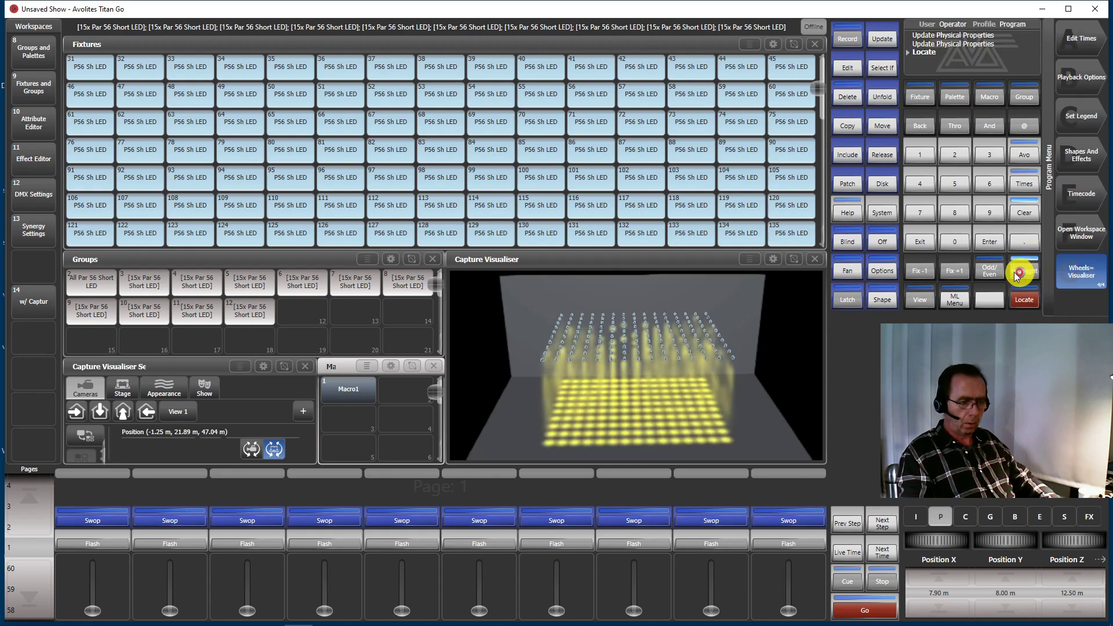
click(954, 269)
click(954, 269)
click(955, 269)
click(954, 268)
click(955, 268)
click(954, 269)
click(954, 269)
click(954, 269)
click(955, 269)
click(955, 270)
click(955, 269)
click(955, 269)
click(955, 269)
click(955, 269)
click(954, 269)
click(955, 269)
click(955, 269)
click(955, 269)
click(955, 269)
click(955, 269)
click(955, 269)
click(955, 269)
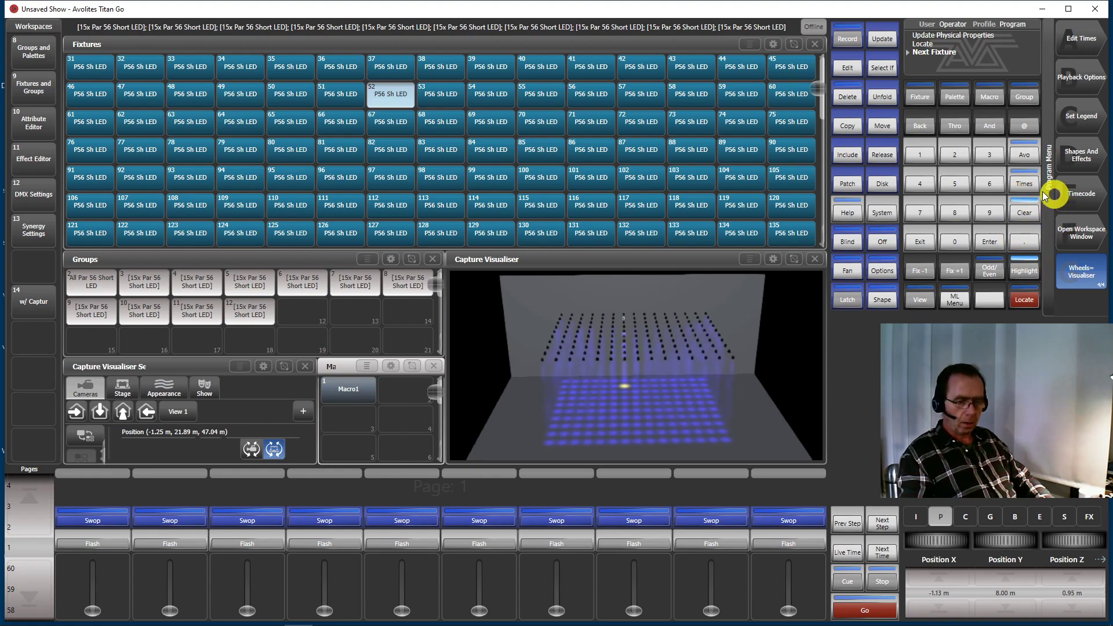
click(1016, 270)
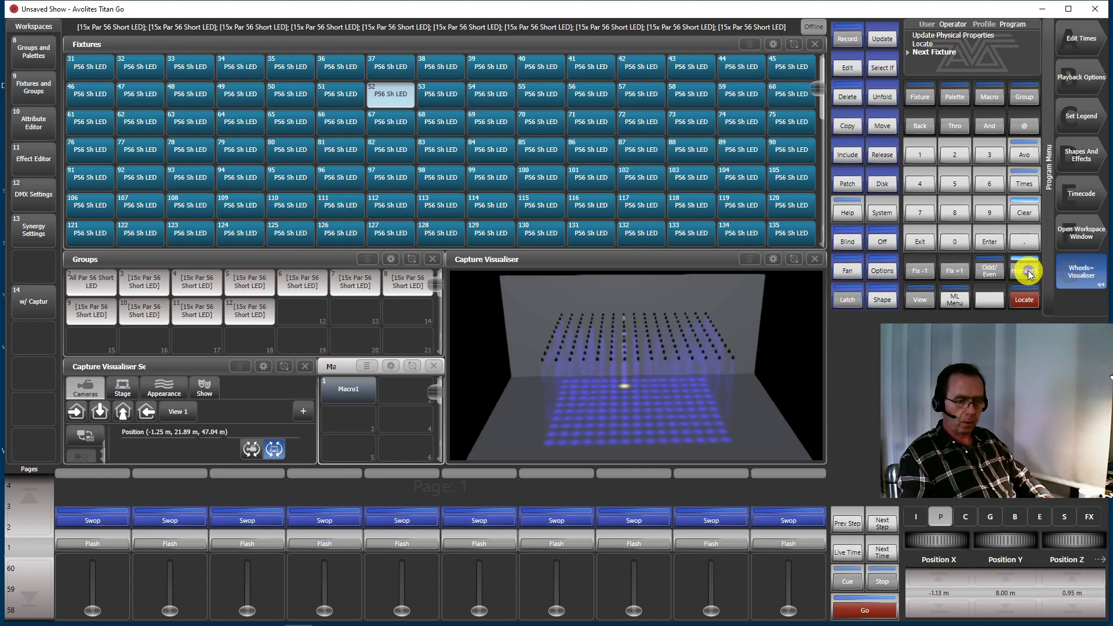
Clear the programmer, then select and locate the All Par 56 Short LED group
click(1015, 210)
click(1016, 210)
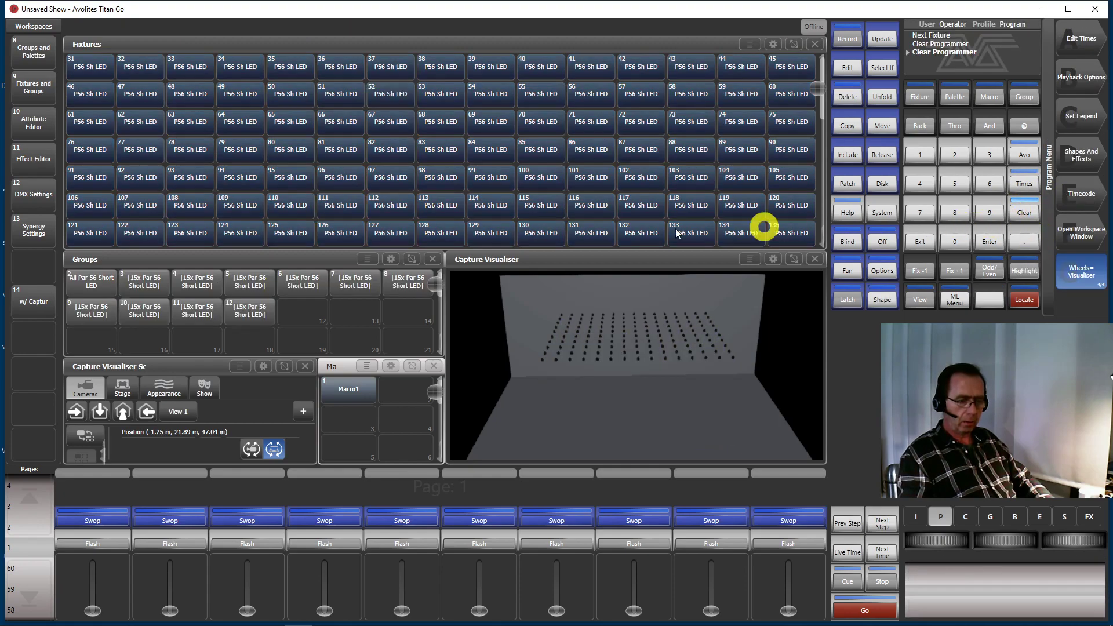
click(87, 287)
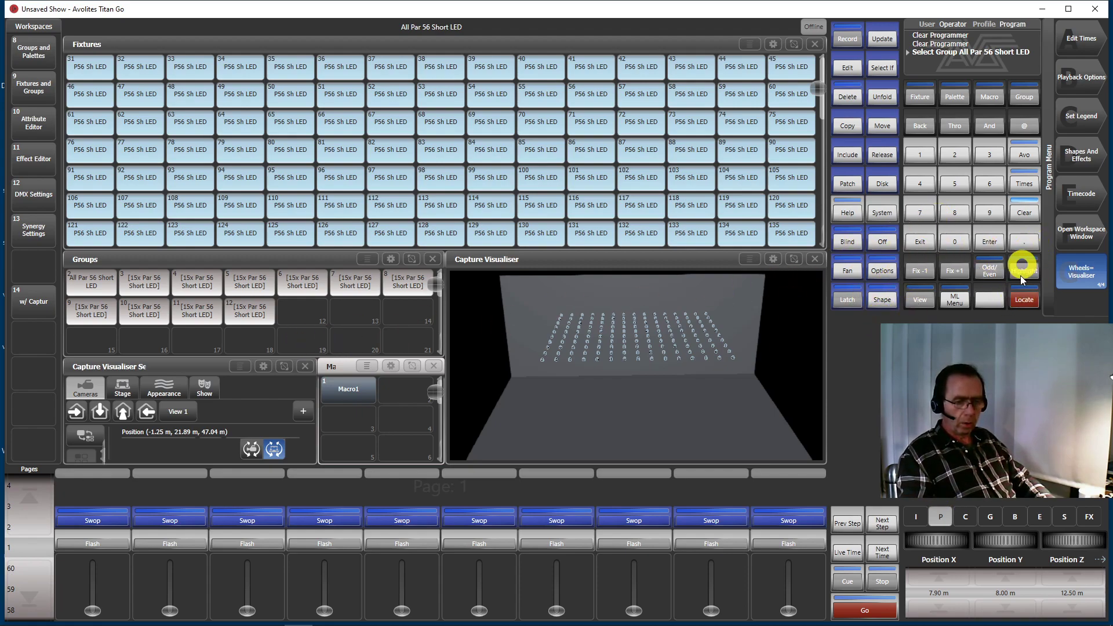
click(1023, 301)
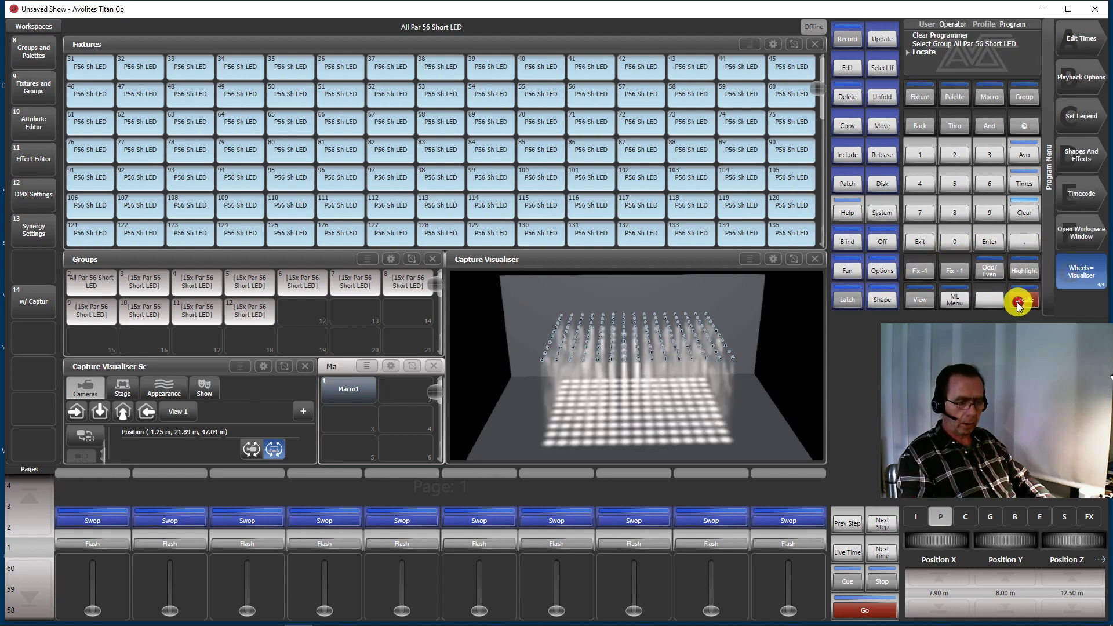
Change the fan's group option to Ignore Groups and leave the fan mode
click(846, 272)
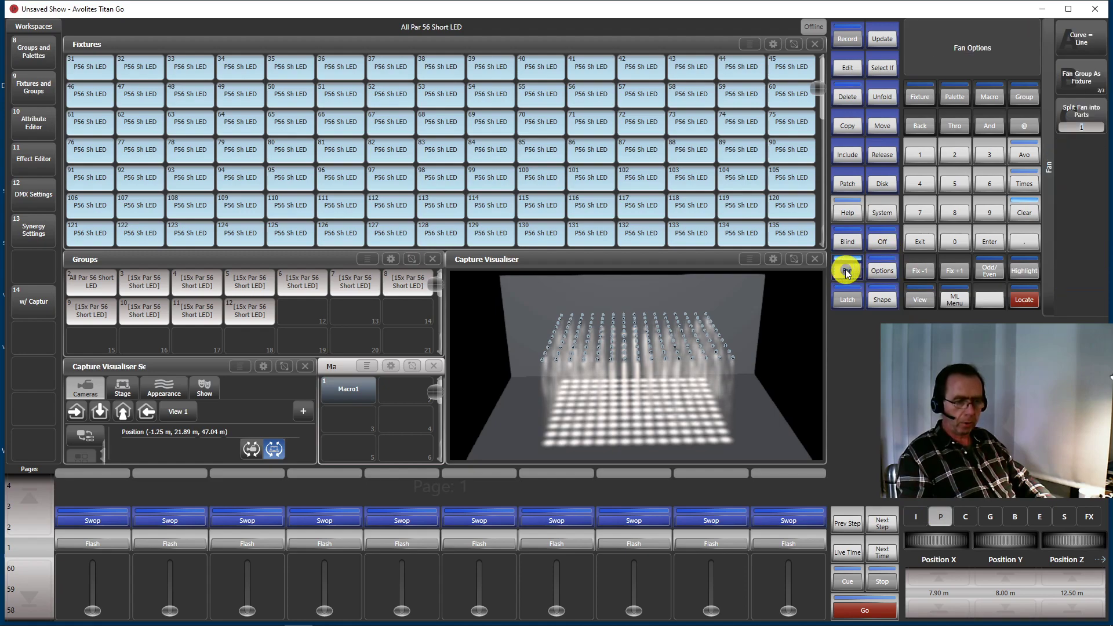
click(1100, 75)
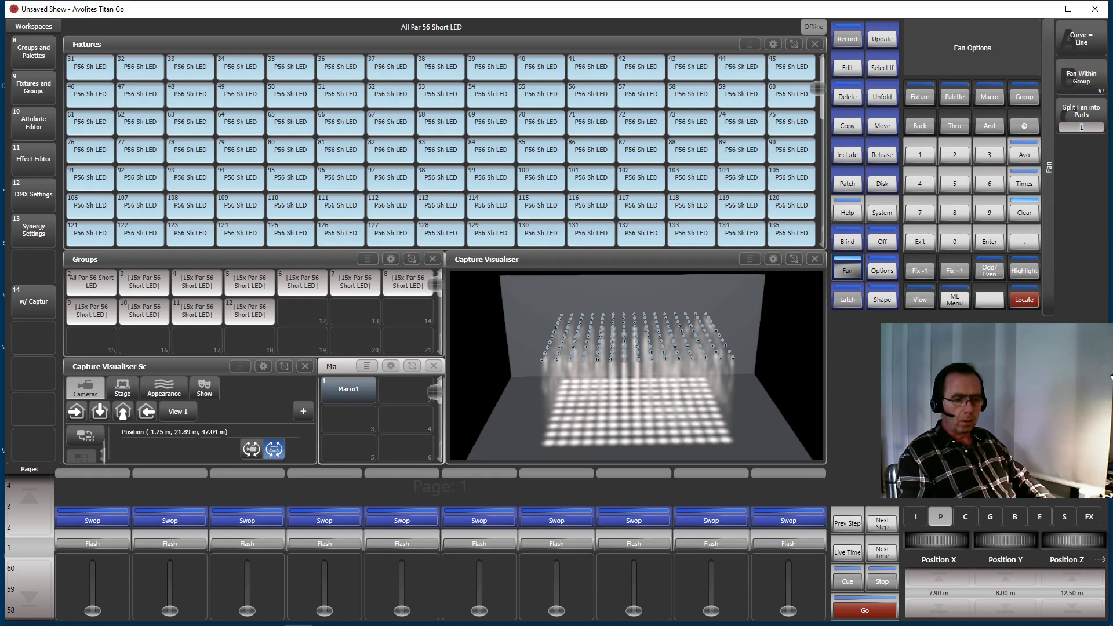
click(1087, 79)
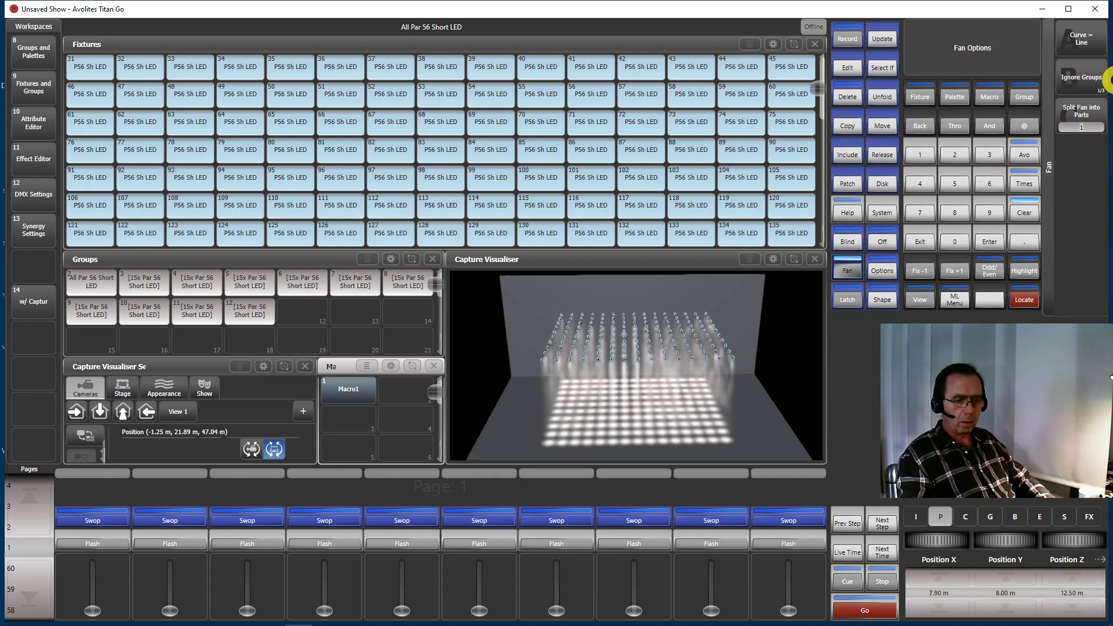
click(844, 272)
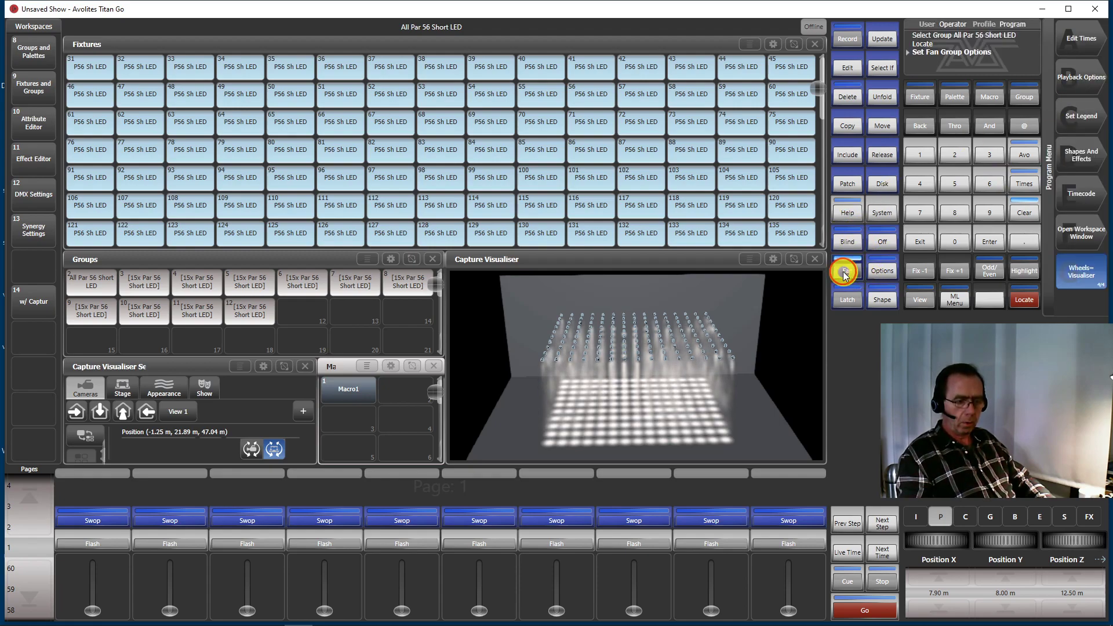
Try tilting the fixtures individually with Orientation X, and set Orientation X back to 0°
click(943, 517)
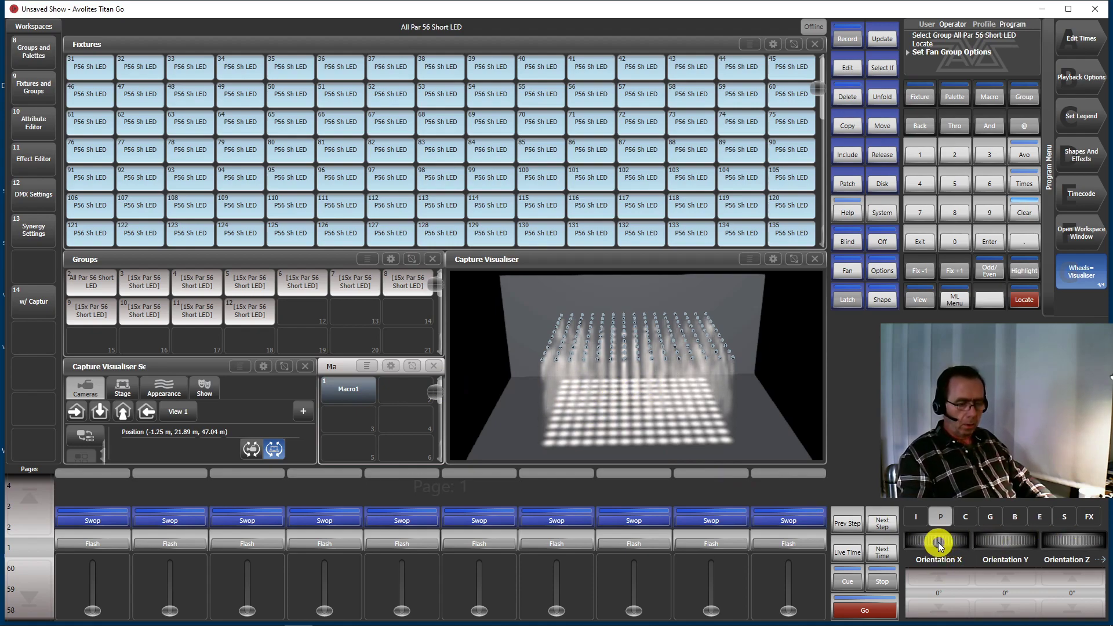
drag(938, 542, 1005, 606)
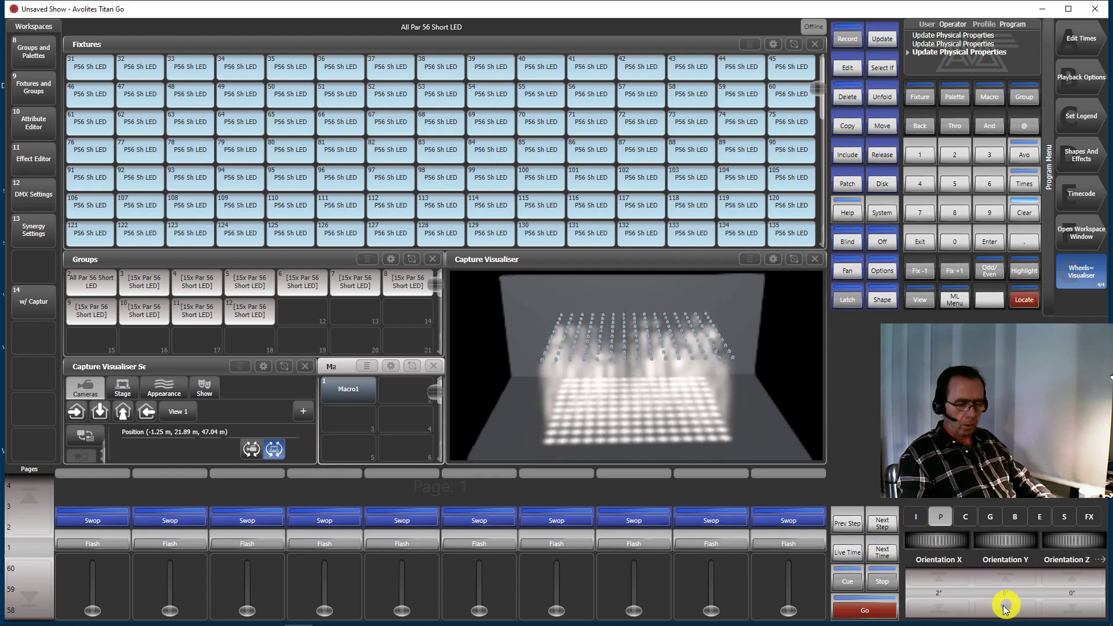
click(947, 594)
text(0)
key(Return)
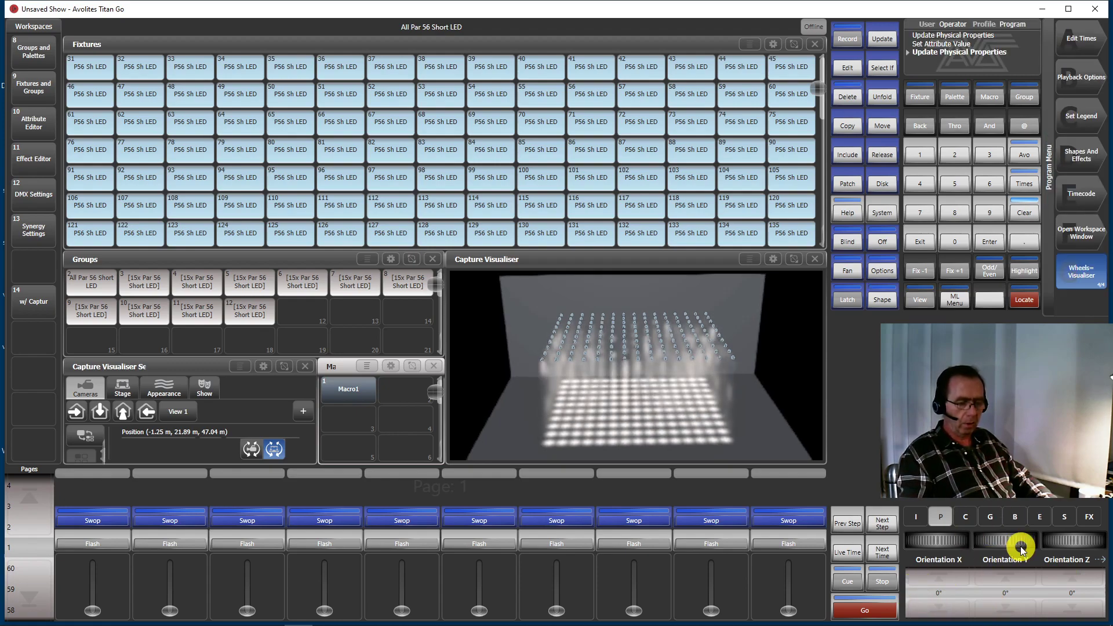
Rotate the whole fixture matrix about the X axis by about 33°, and enter 30° for Rotate X
click(948, 519)
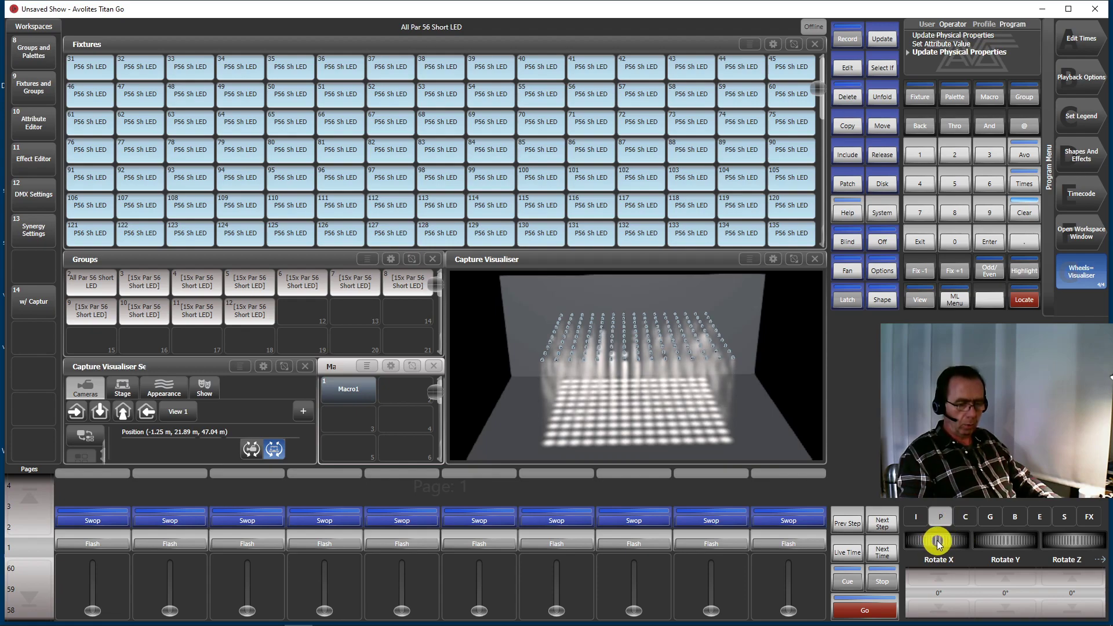
drag(938, 541, 918, 527)
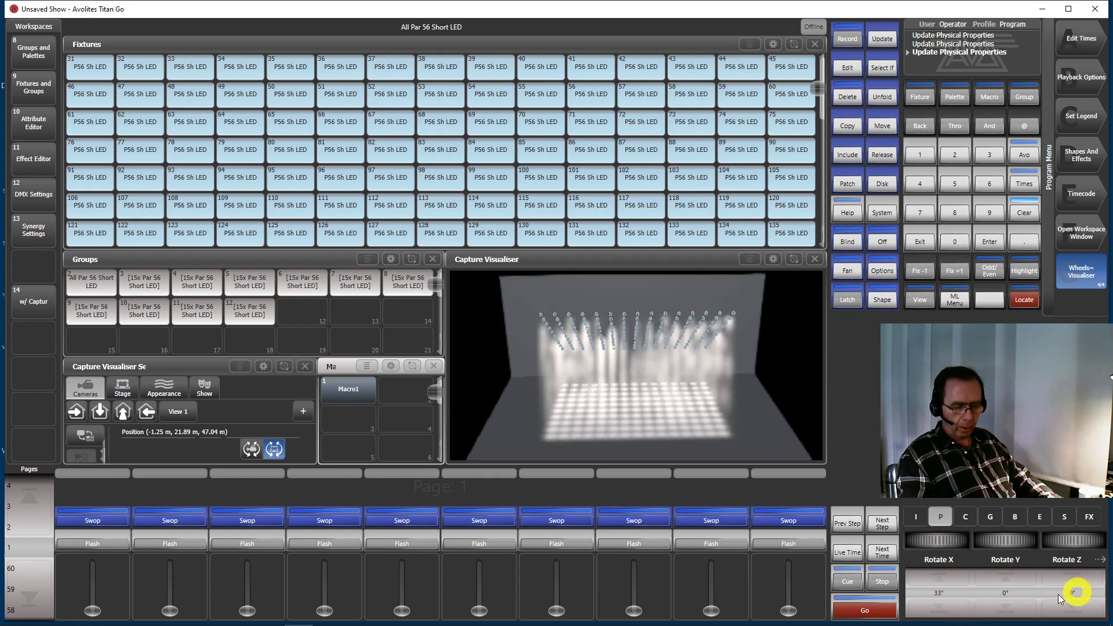
click(951, 597)
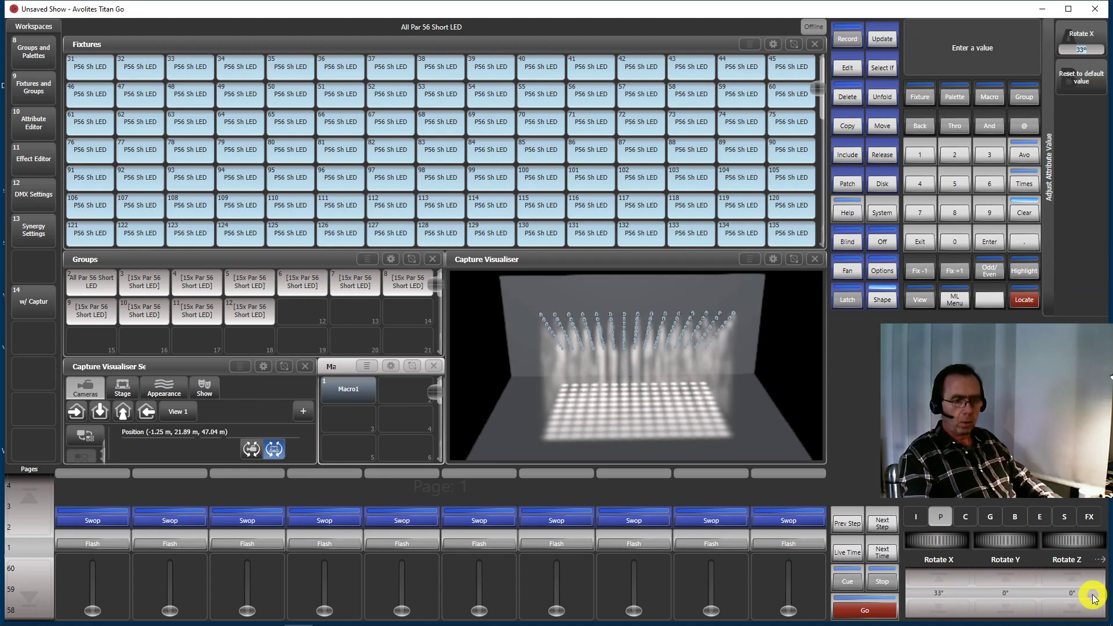
text(30)
key(Return)
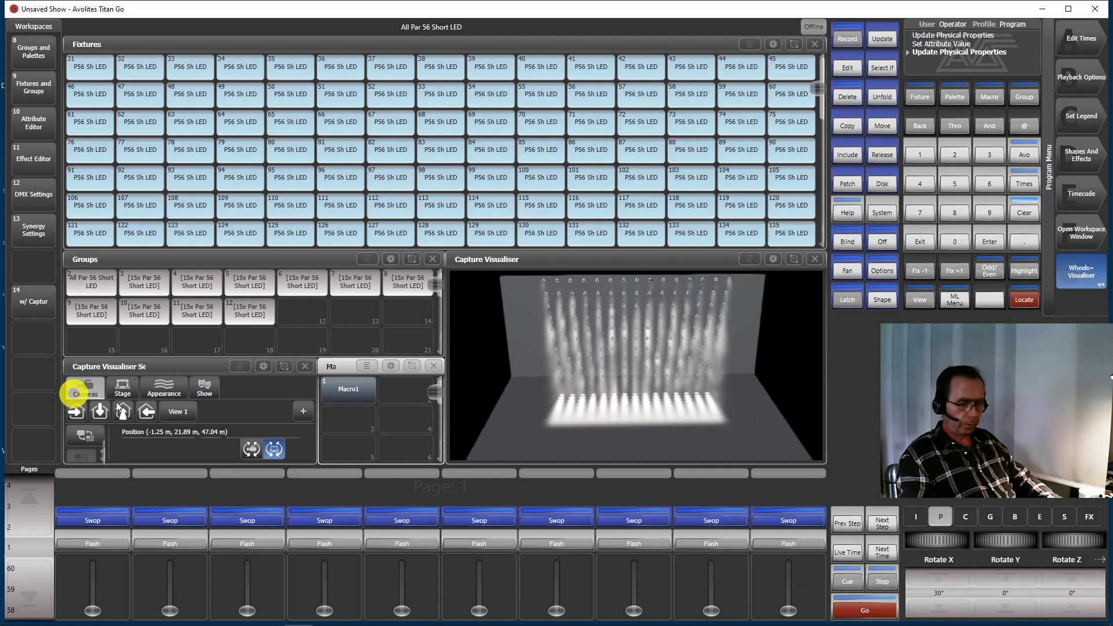
Set Rotate X of the fixture matrix to 50°, and adjust it to 20° to bring the matrix nearly upright
click(938, 589)
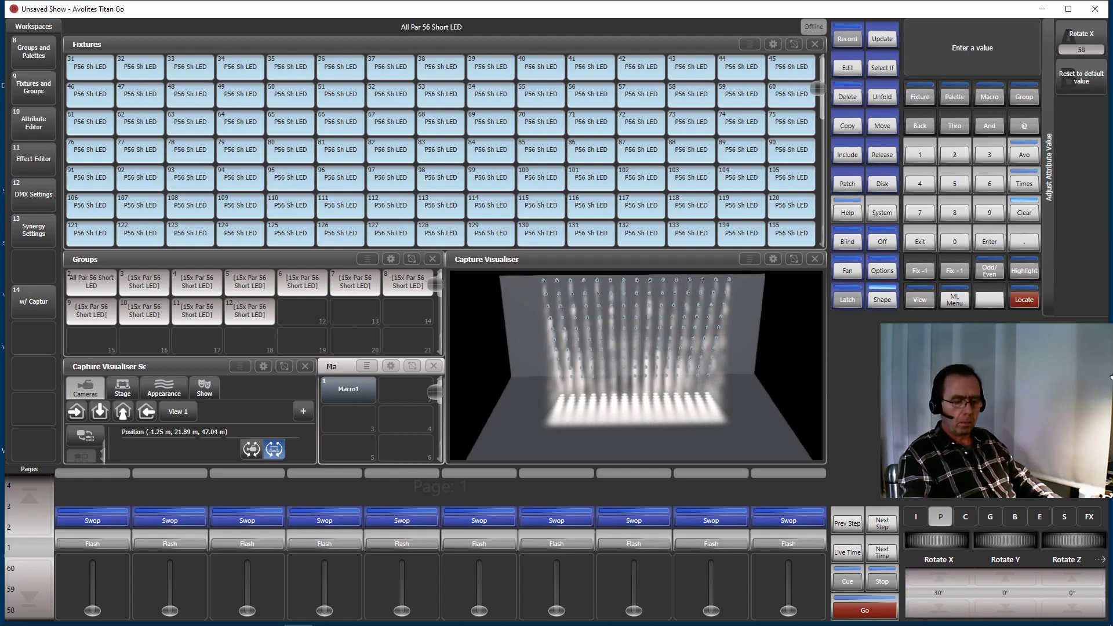
text(50)
key(Return)
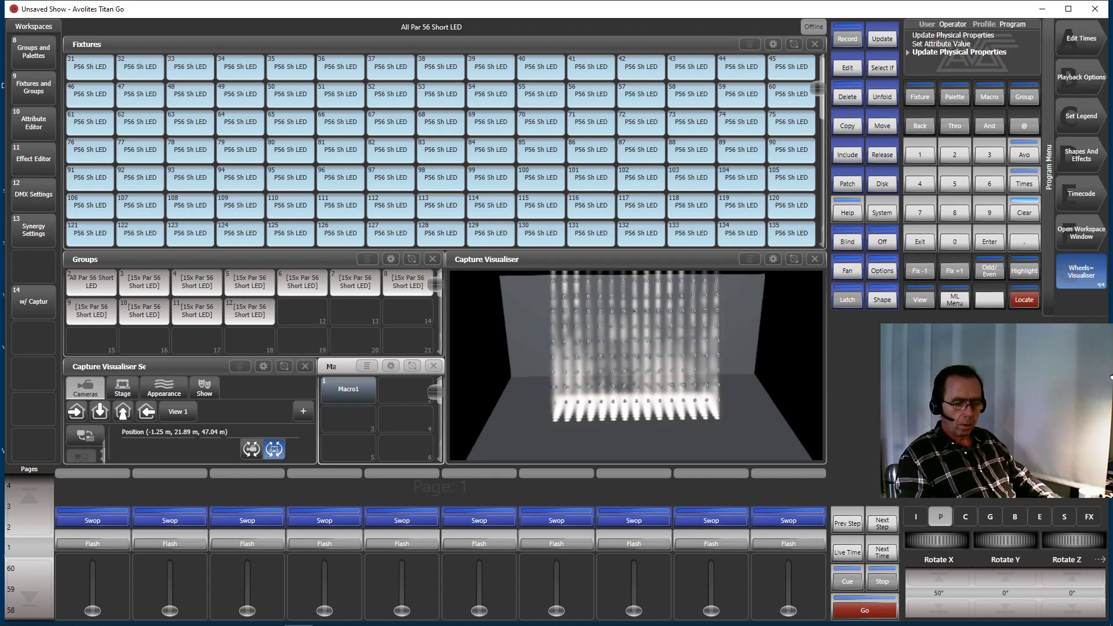
click(935, 596)
text(20)
key(Return)
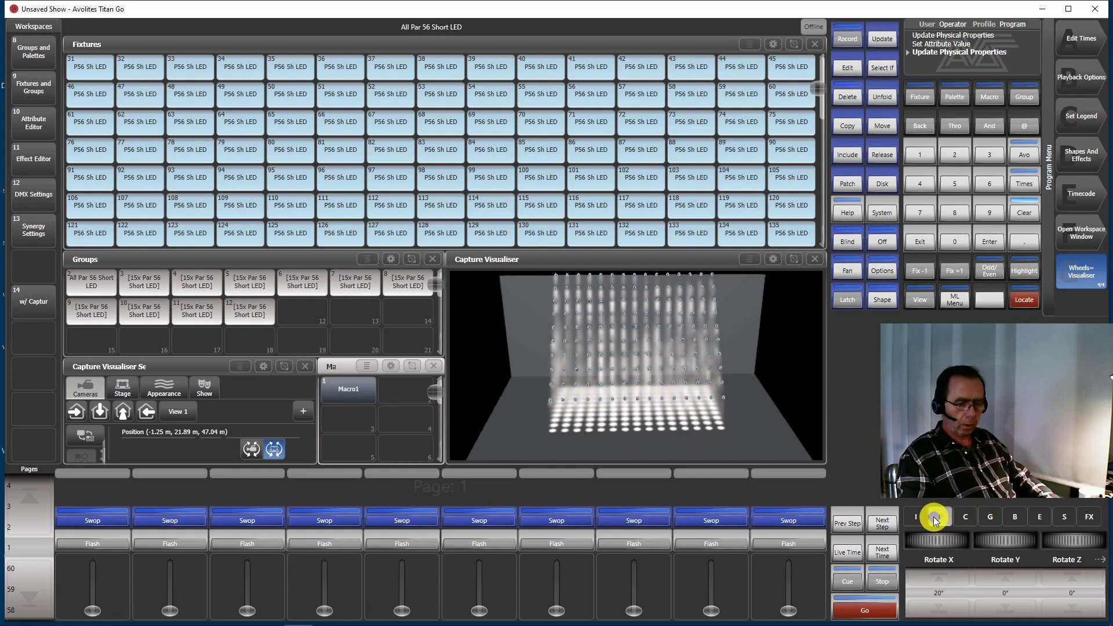
Set Orientation X of all selected fixtures to 20°
click(940, 517)
click(940, 517)
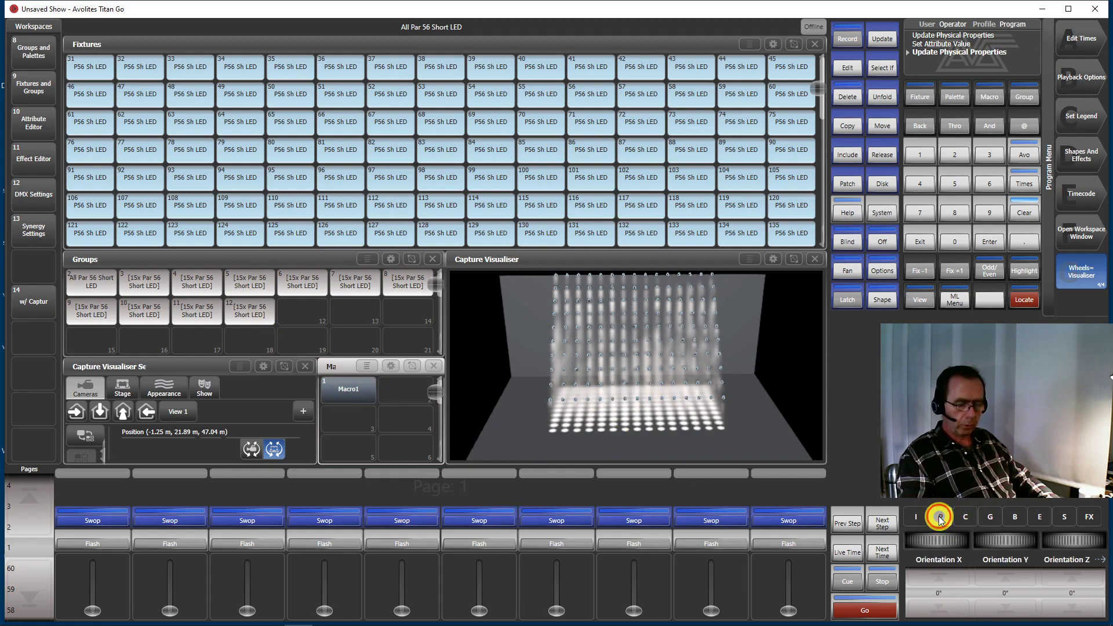
click(948, 582)
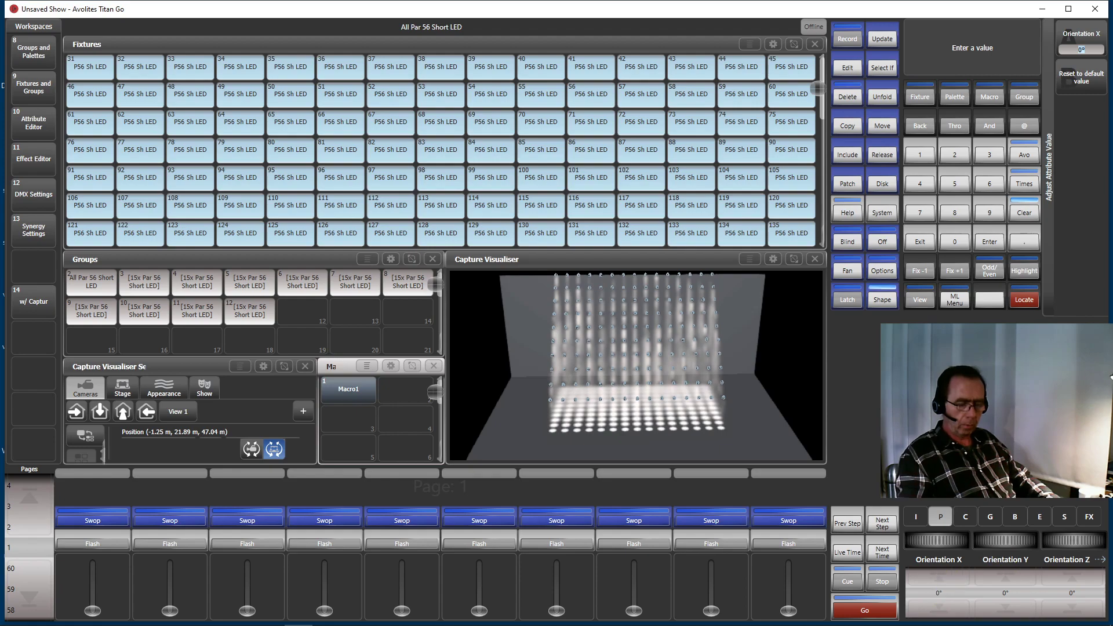
key(Return)
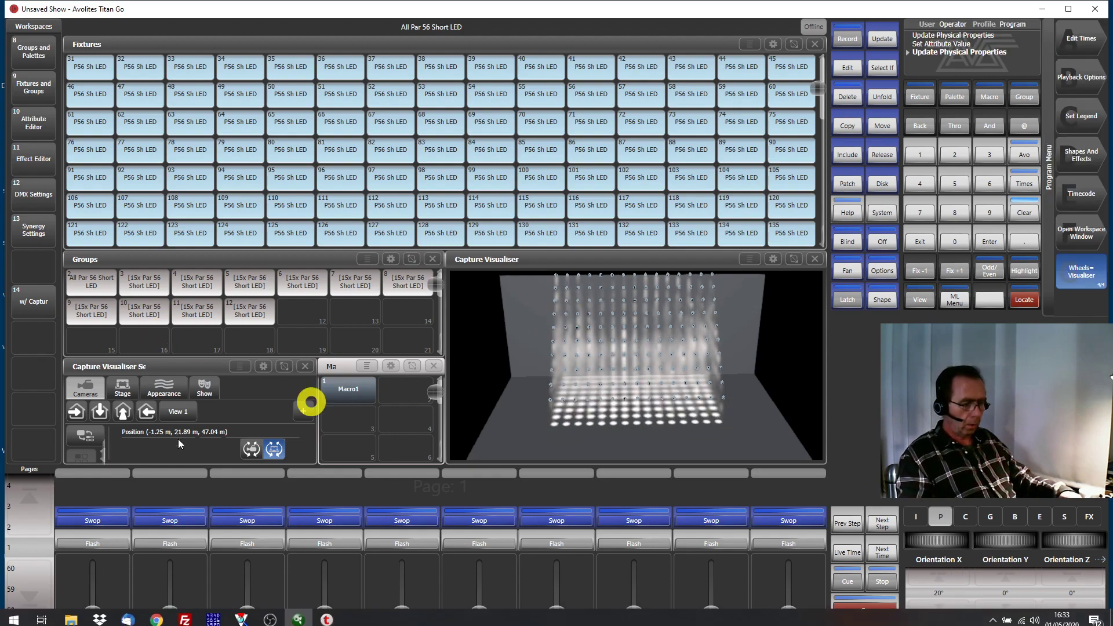
Temporarily enlarge the Capture Visualiser Settings window to orbit the camera to about (-3.89 m, 15.25 m, 49.10 m)
click(273, 450)
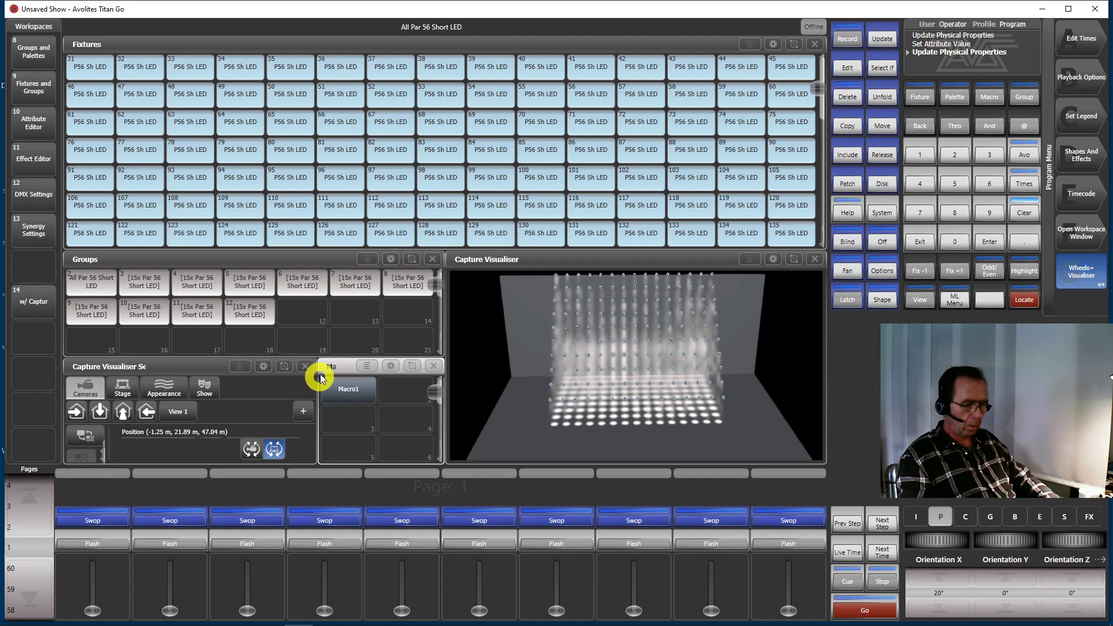
click(284, 367)
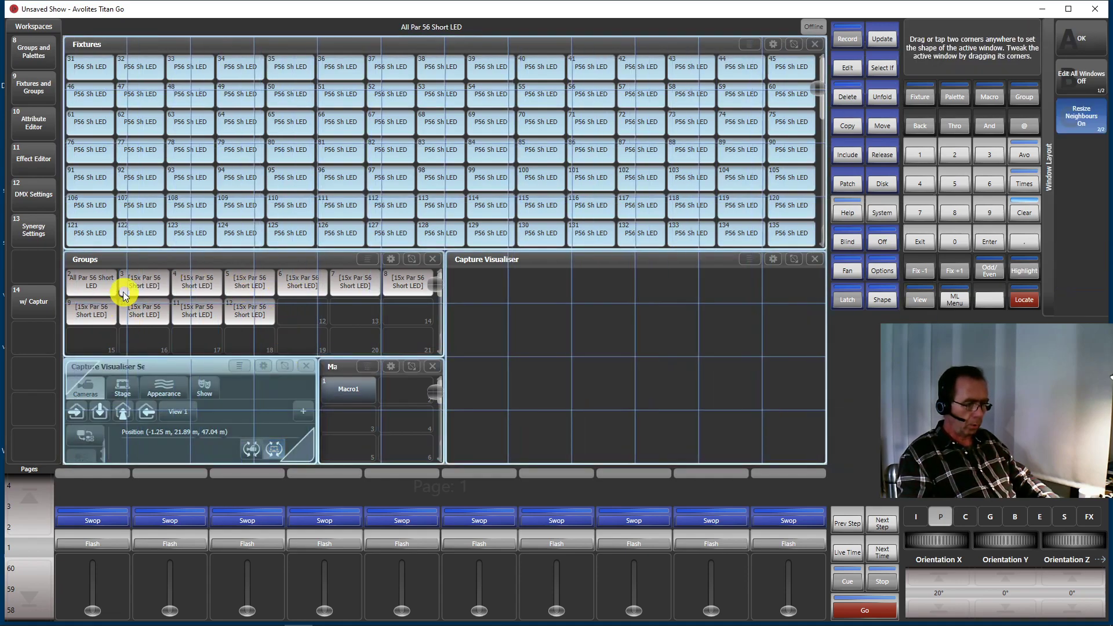
click(113, 291)
click(496, 477)
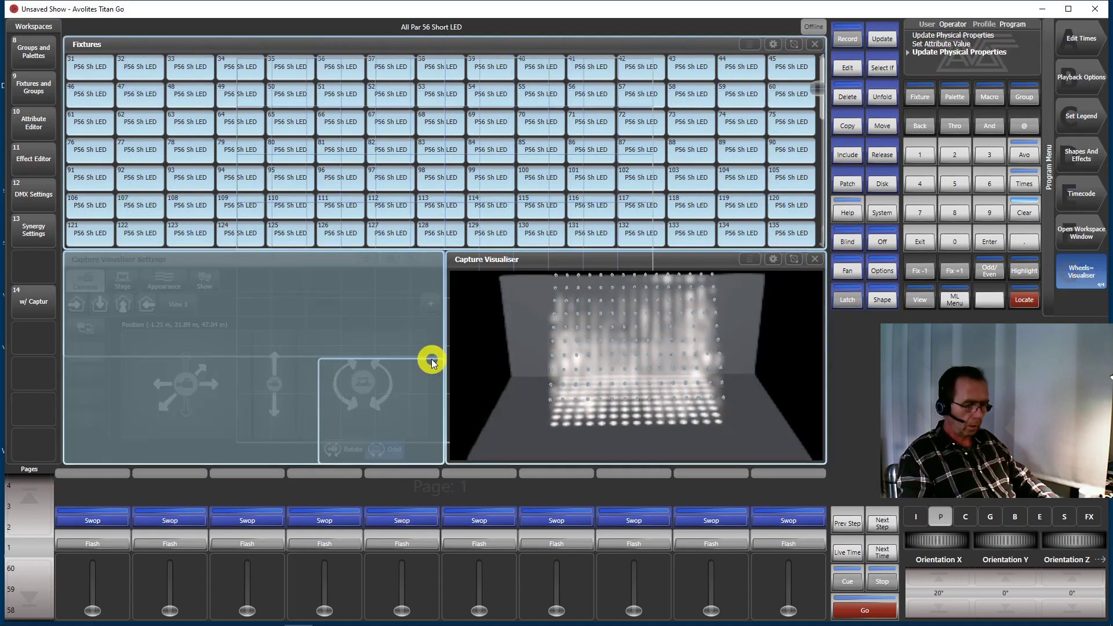
mouse_move(371, 391)
mouse_down()
mouse_move(405, 405)
mouse_move(447, 377)
mouse_move(533, 392)
mouse_move(537, 363)
mouse_move(468, 372)
mouse_move(552, 351)
mouse_move(526, 370)
mouse_move(532, 388)
mouse_move(564, 360)
mouse_move(511, 369)
mouse_move(547, 345)
mouse_move(509, 371)
mouse_move(417, 353)
mouse_move(356, 383)
mouse_move(440, 378)
mouse_move(399, 396)
mouse_move(377, 363)
mouse_move(372, 373)
mouse_up()
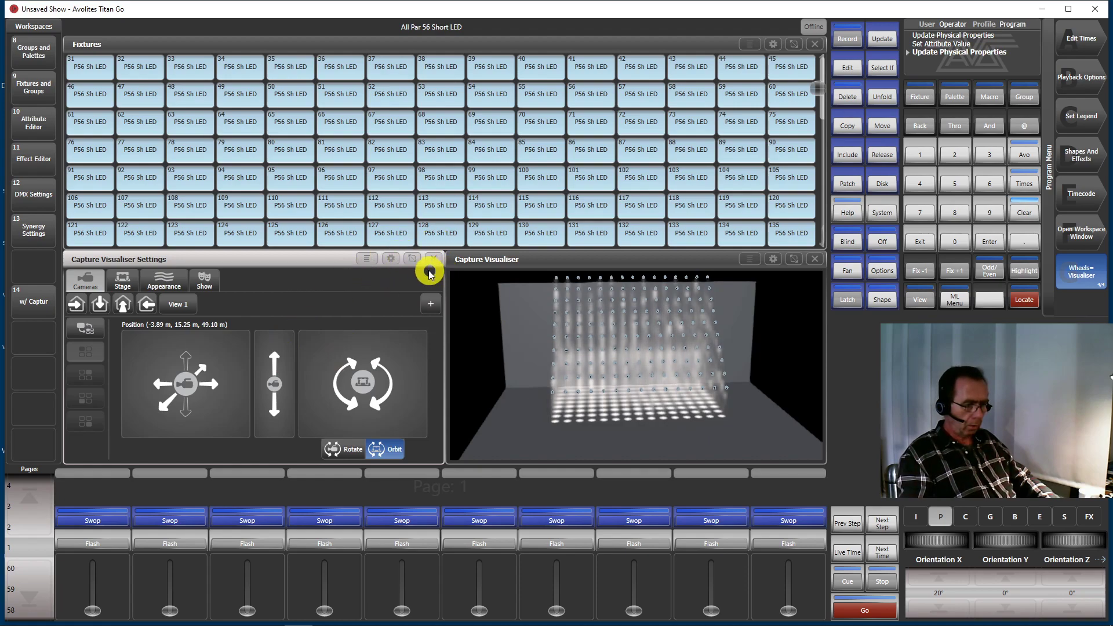
click(413, 257)
drag(114, 369, 290, 439)
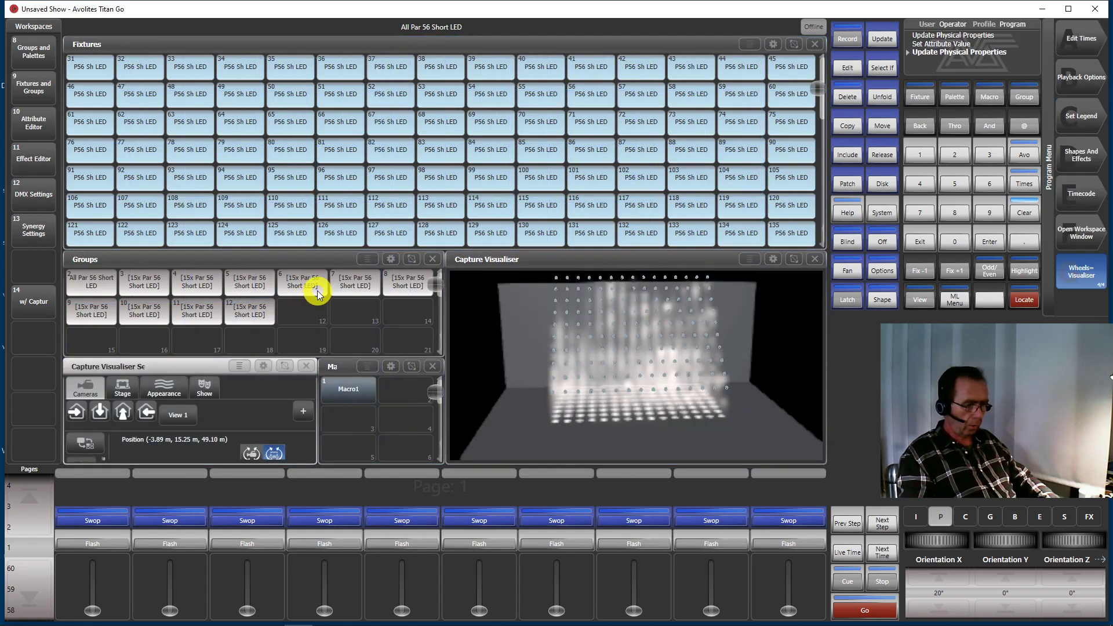
Record the selected fixtures as group 13, clear the programmer and give the group the legend Mapped
click(403, 316)
click(403, 318)
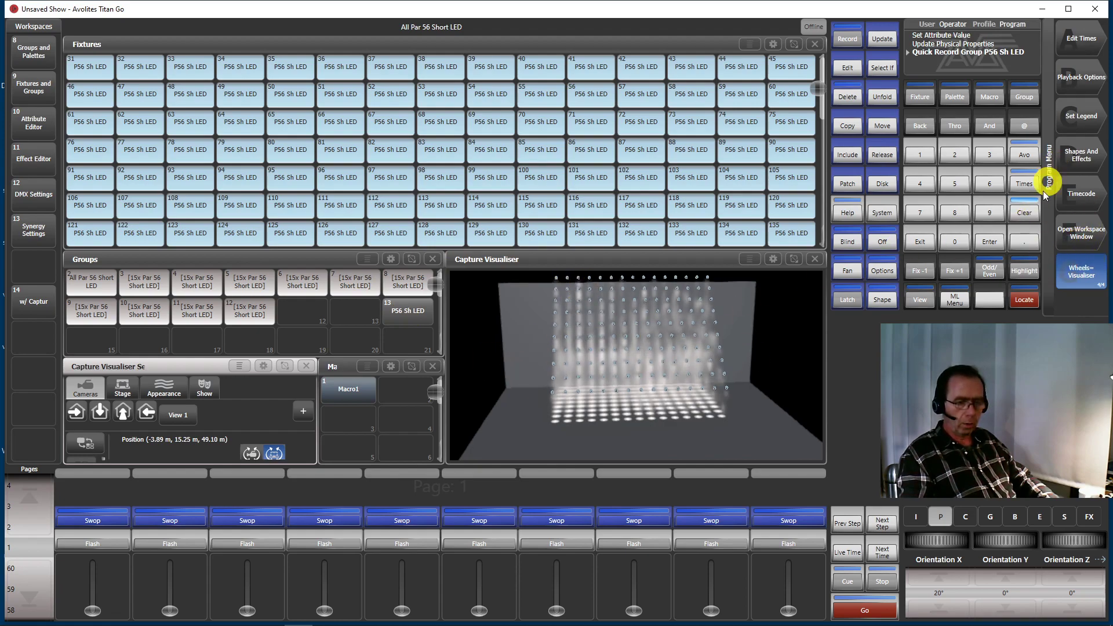
click(1025, 213)
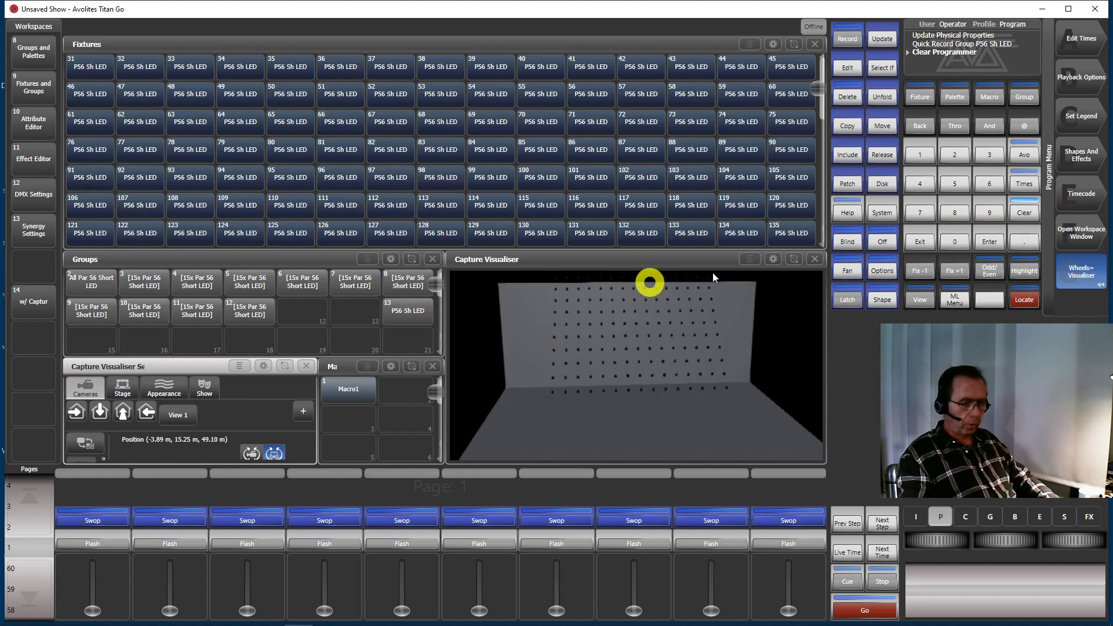
click(1072, 114)
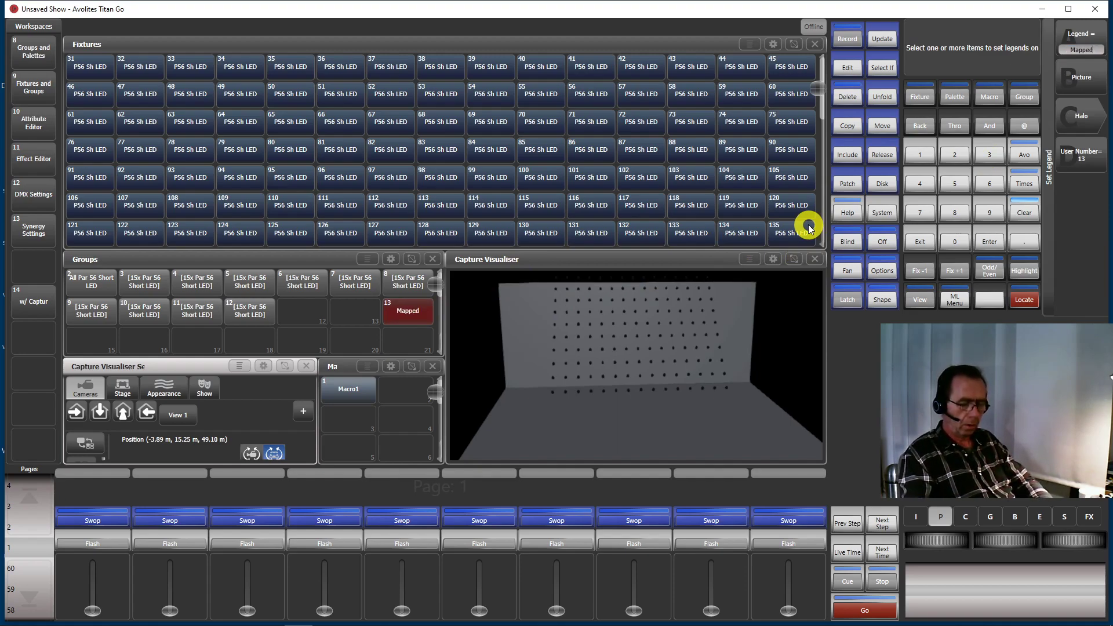
key(Escape)
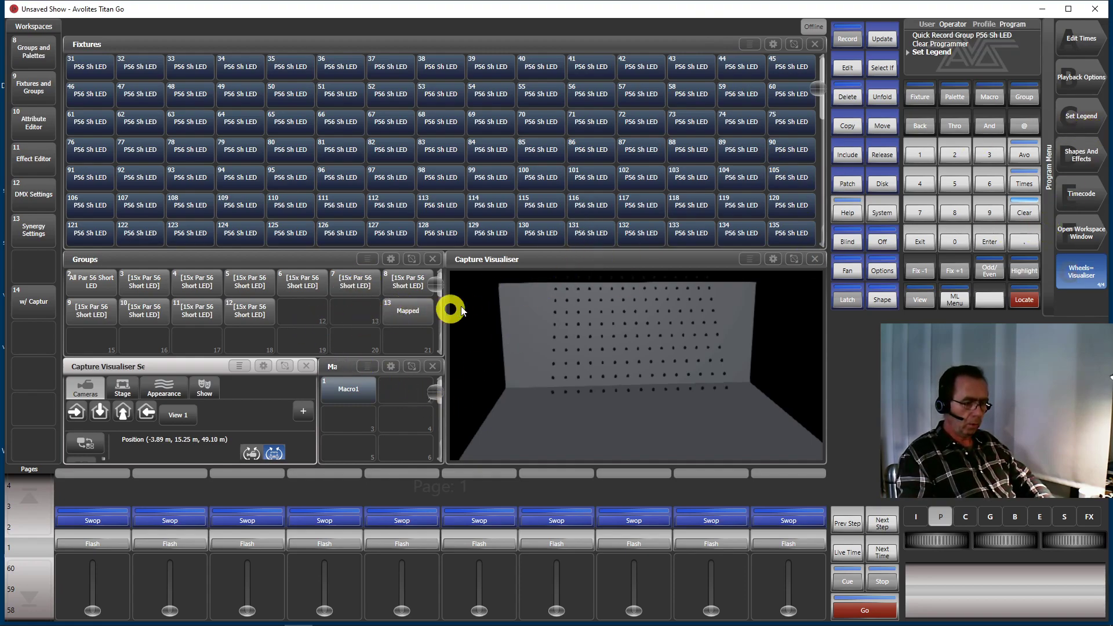
Arrange the Mapped group's pixel mapper layout in rows as a 15 by 10 rectangle with the grid cropped to the fixtures
click(1085, 154)
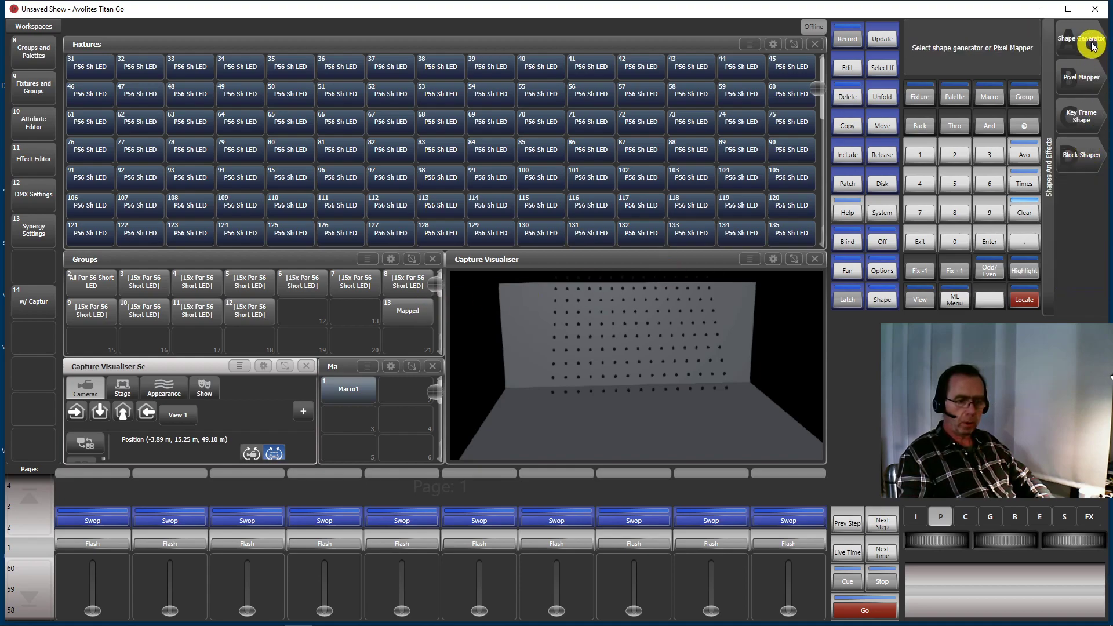
click(1087, 77)
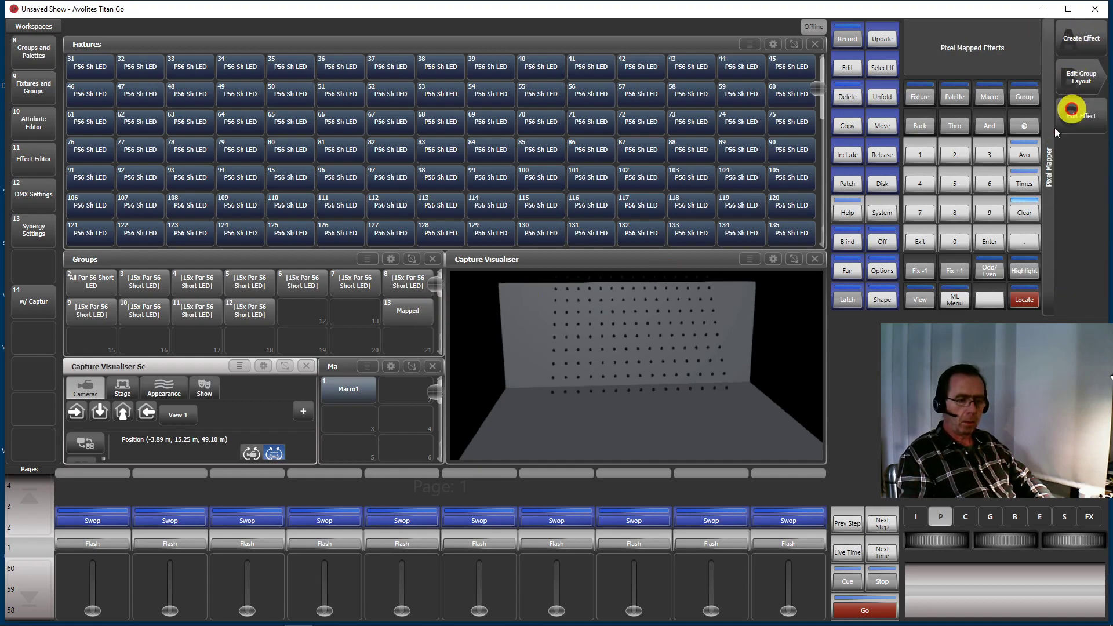
click(1092, 77)
click(424, 313)
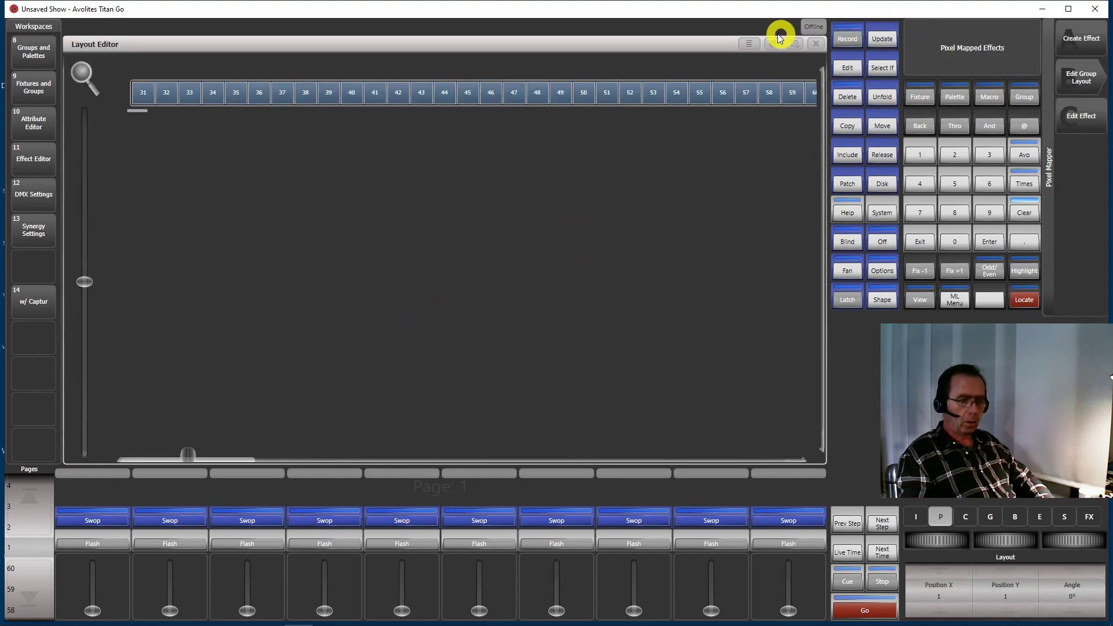
click(747, 45)
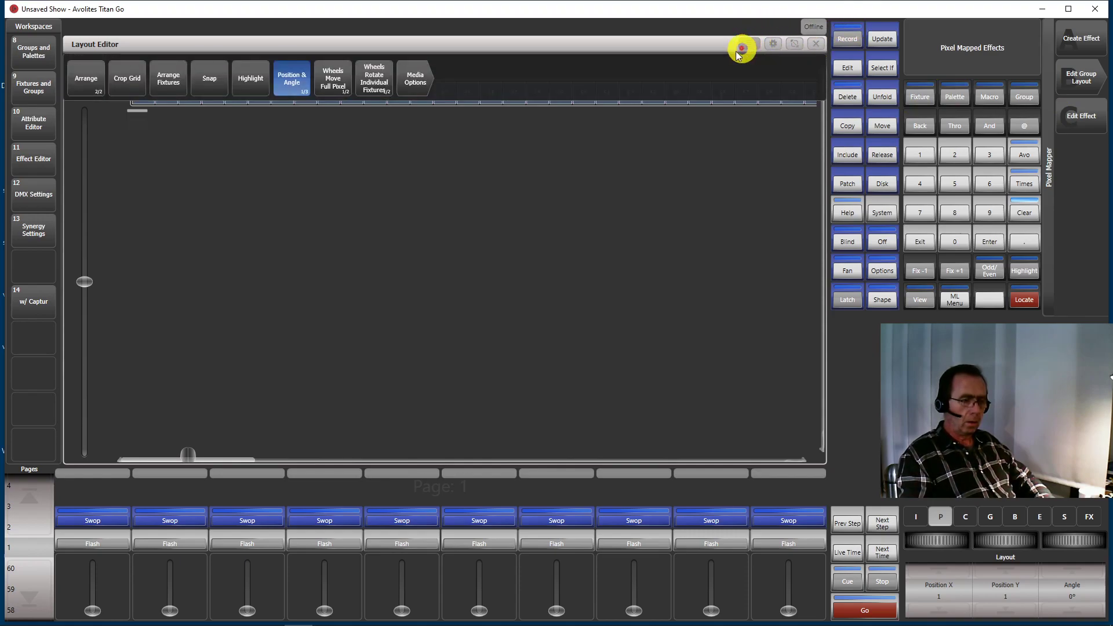
click(174, 80)
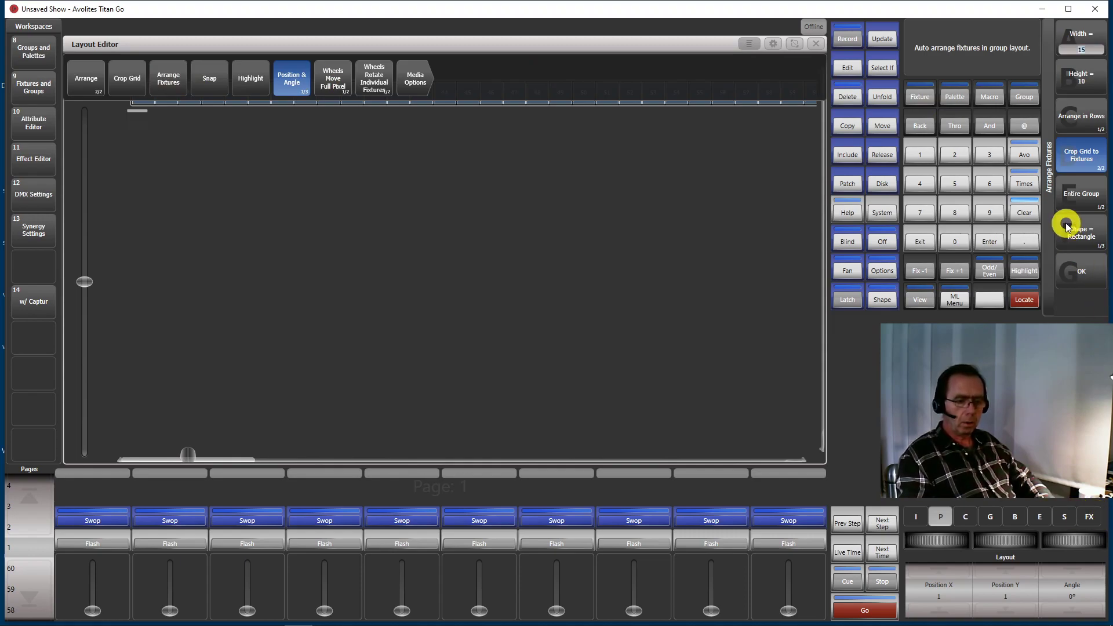
click(1073, 262)
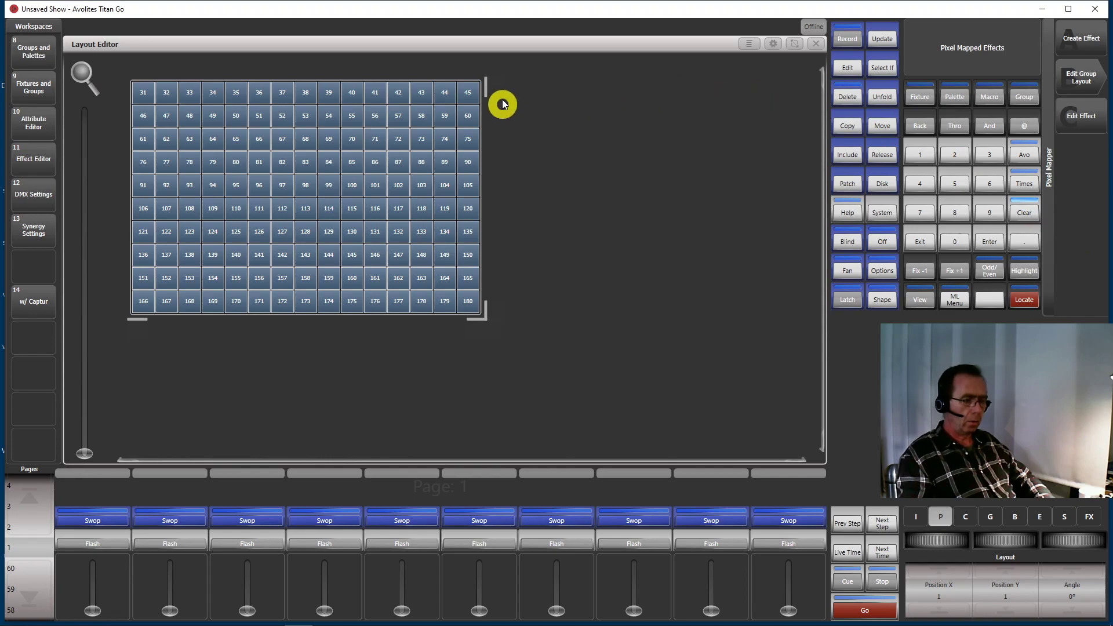
click(817, 45)
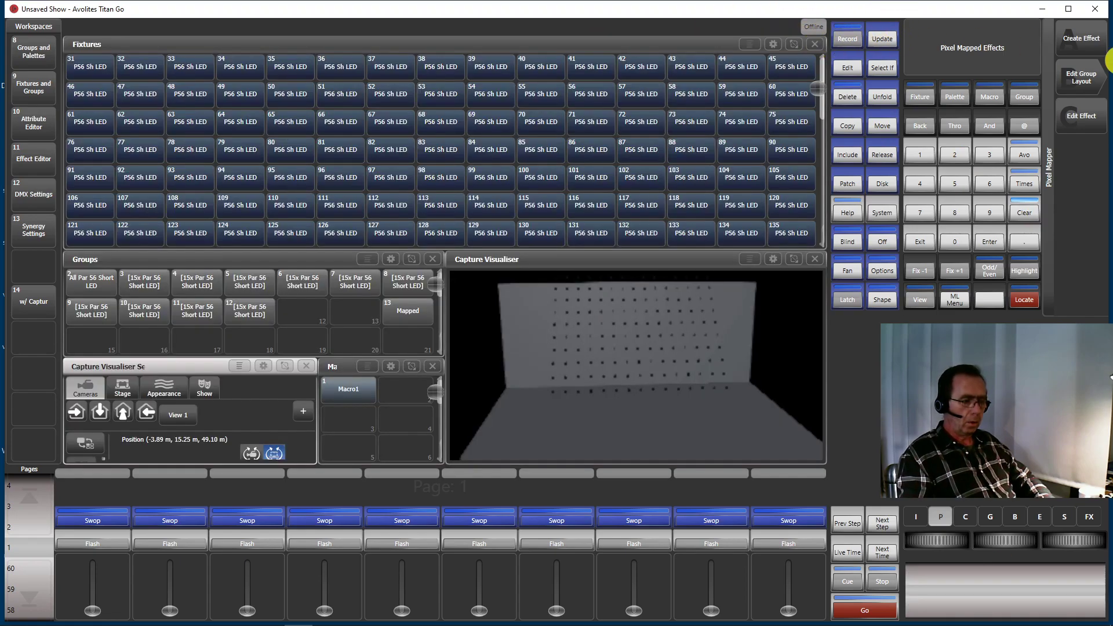
Select the Mapped group and create a pixel map effect for it
click(1079, 37)
click(413, 317)
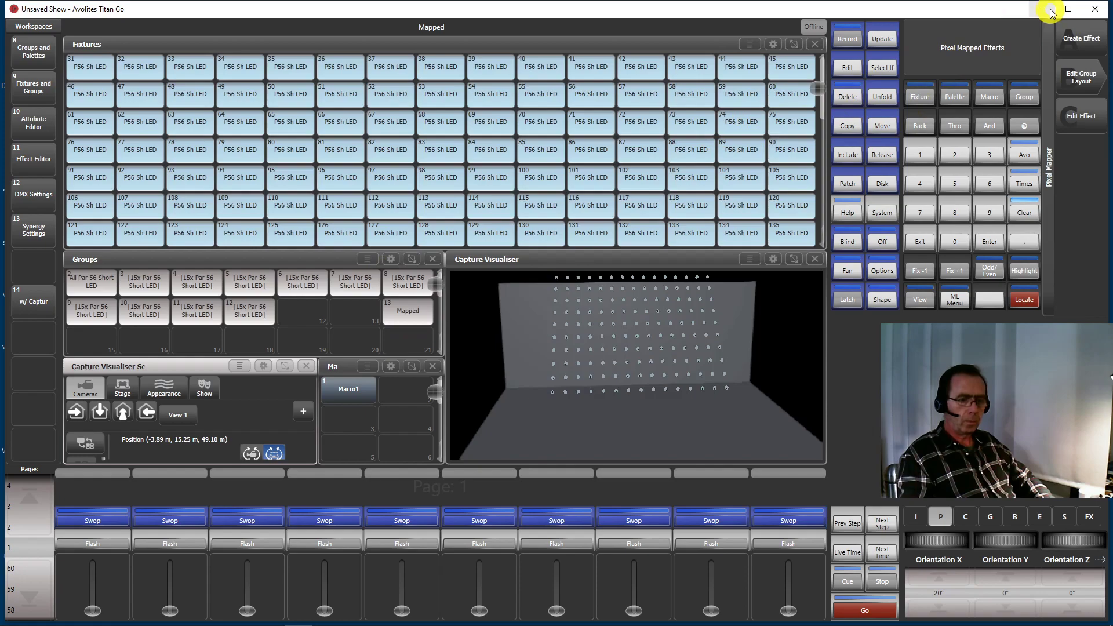
click(1075, 36)
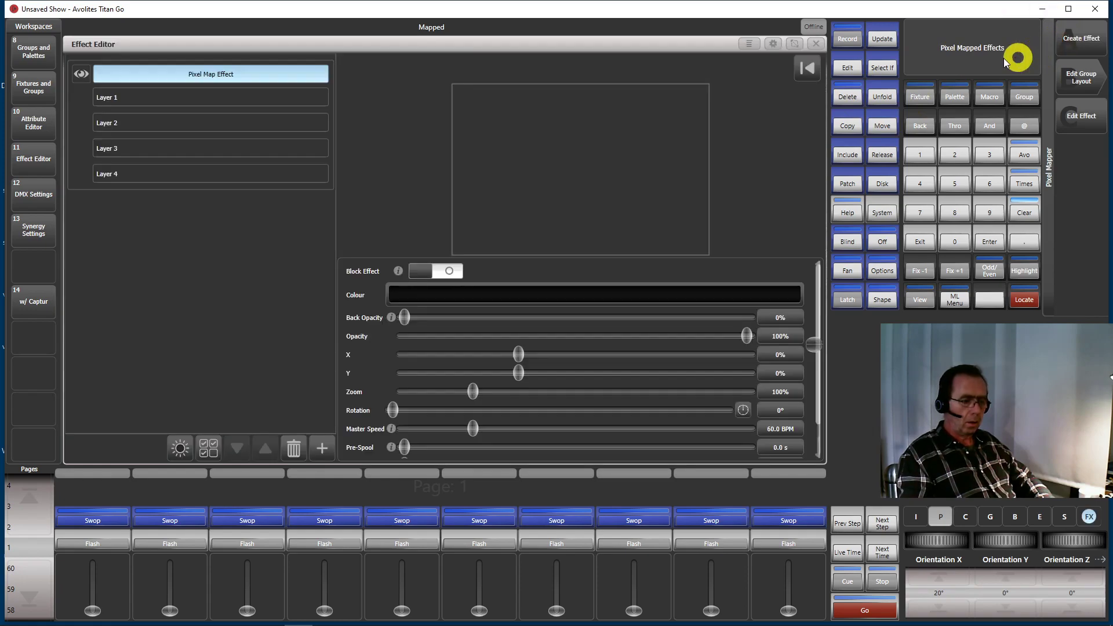
Resize the Effect Editor window to occupy only the upper half of the workspace at full width
click(775, 44)
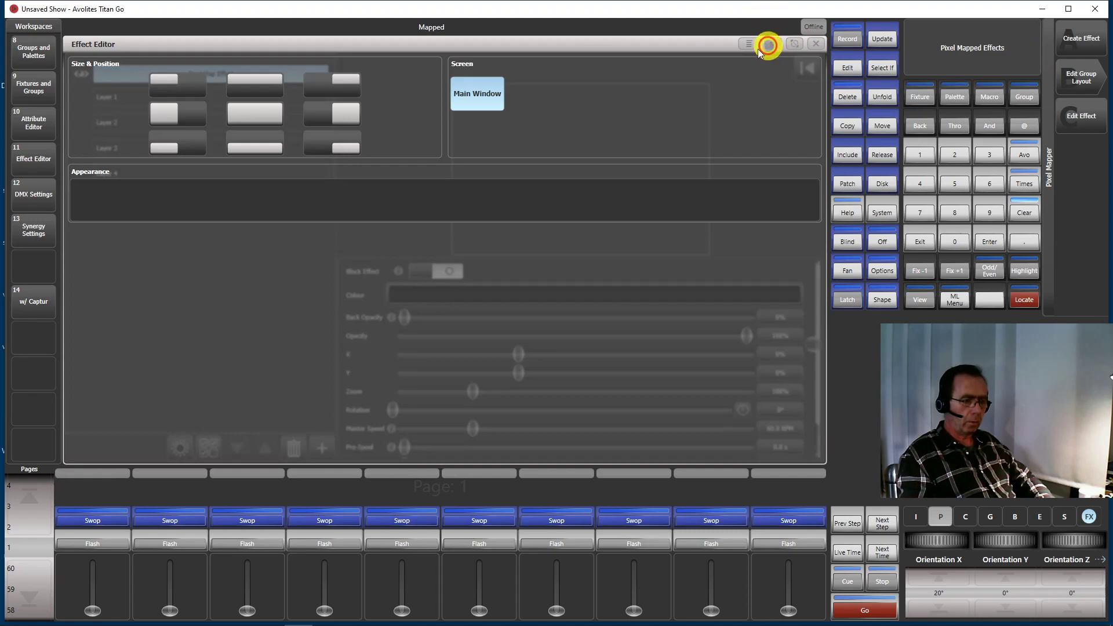
click(279, 86)
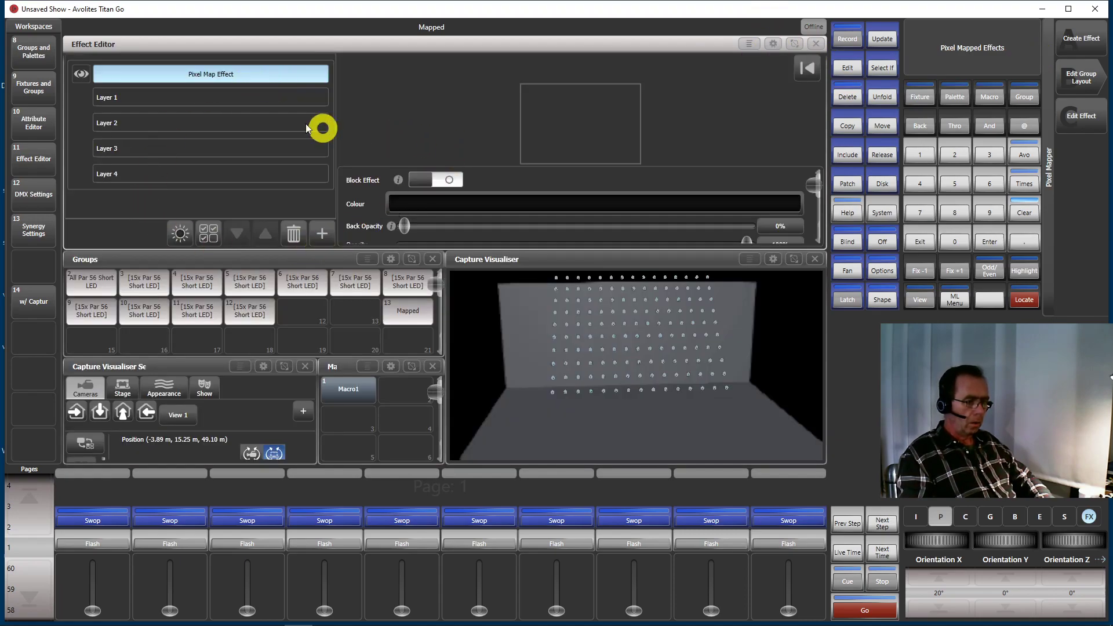
Add a square Block element to Layer 1 of the pixel map effect and output the effect live on the fixtures
click(322, 233)
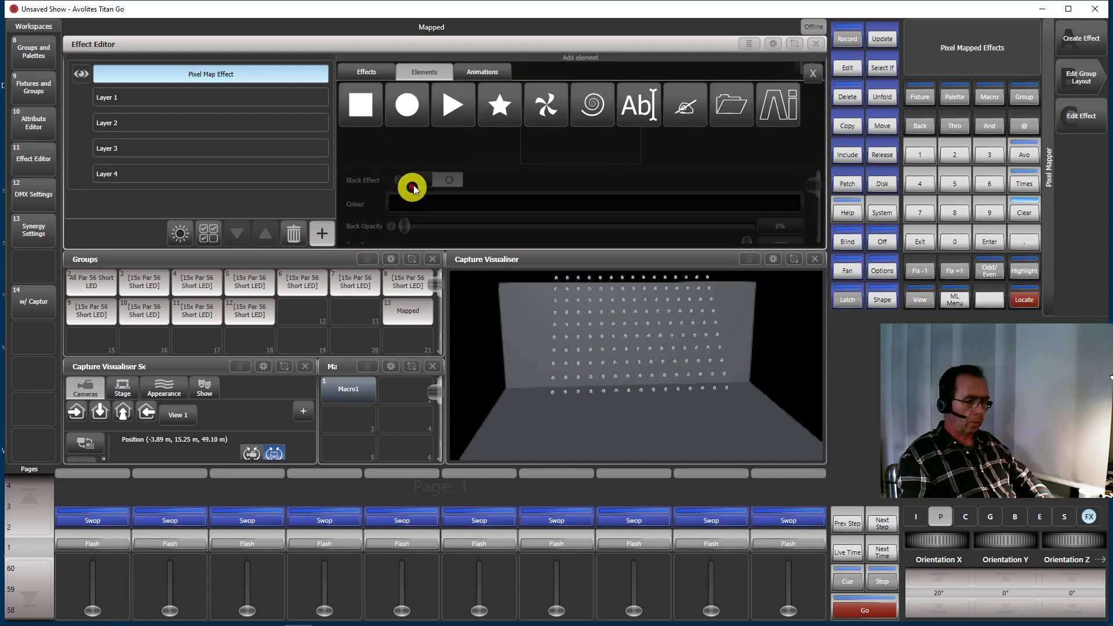
click(360, 106)
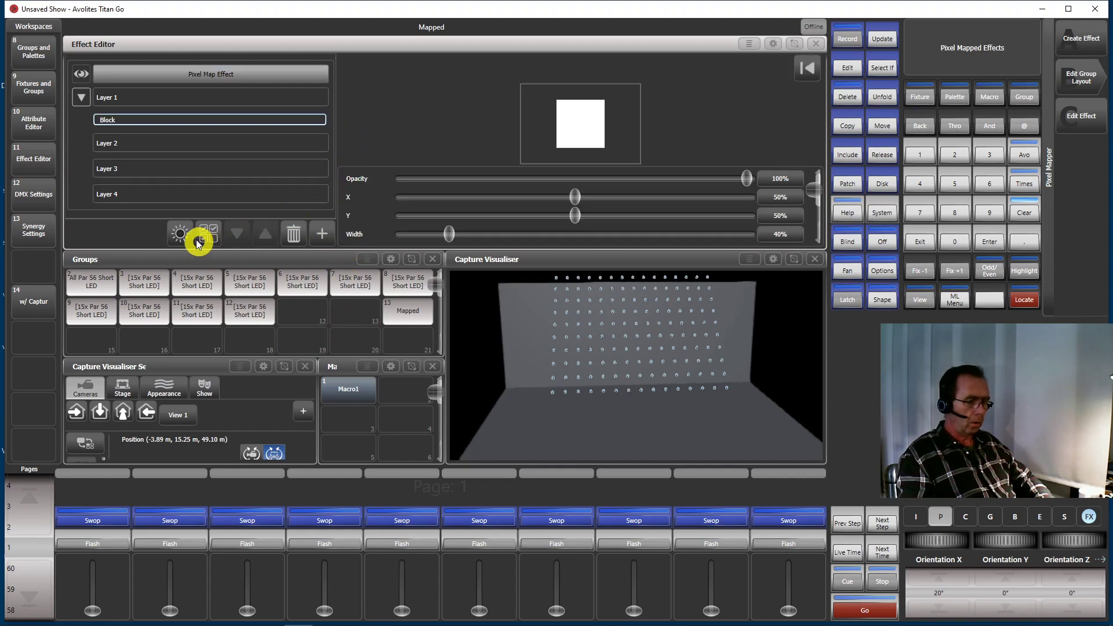
click(180, 233)
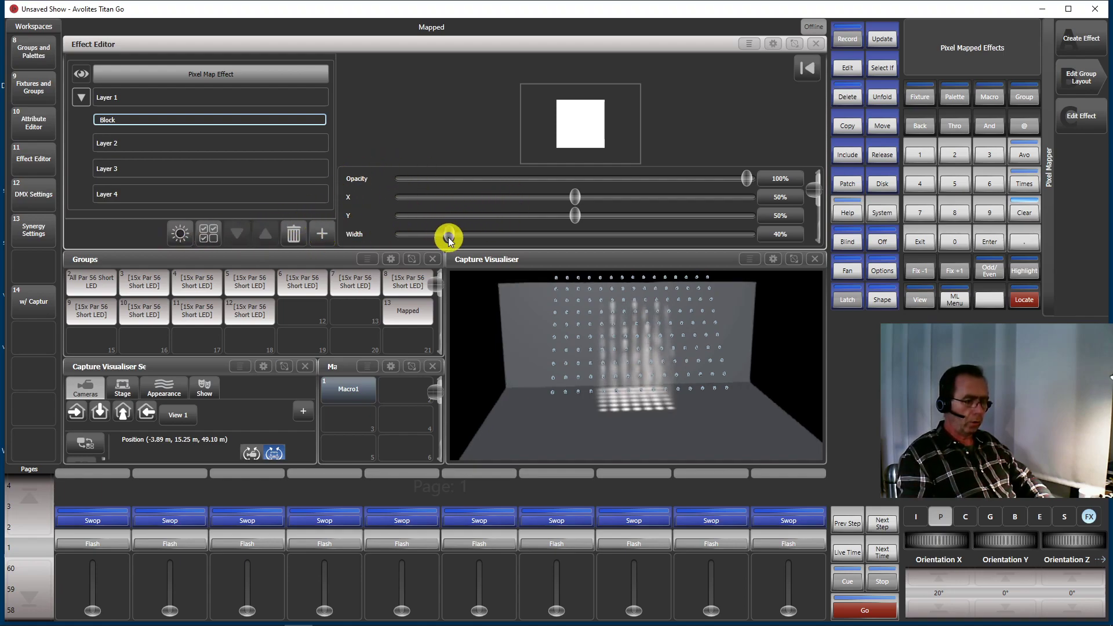
Set the Block's width to 7% and height to 114%, and add a Spin Animation to it
drag(450, 233, 412, 235)
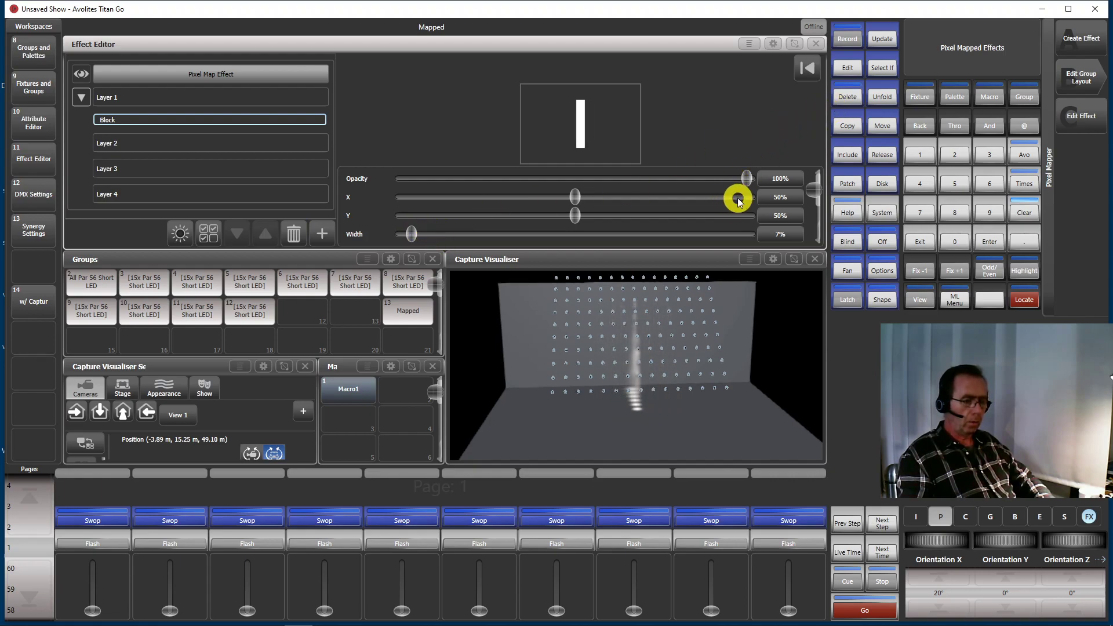
scroll(727, 215, down, 1)
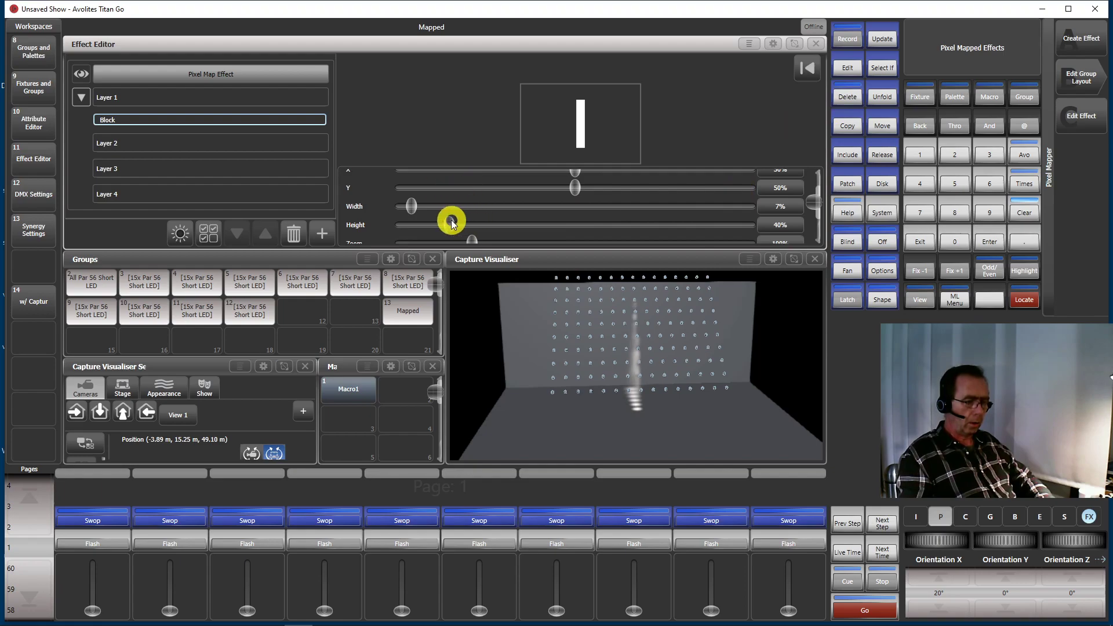
drag(446, 226, 532, 226)
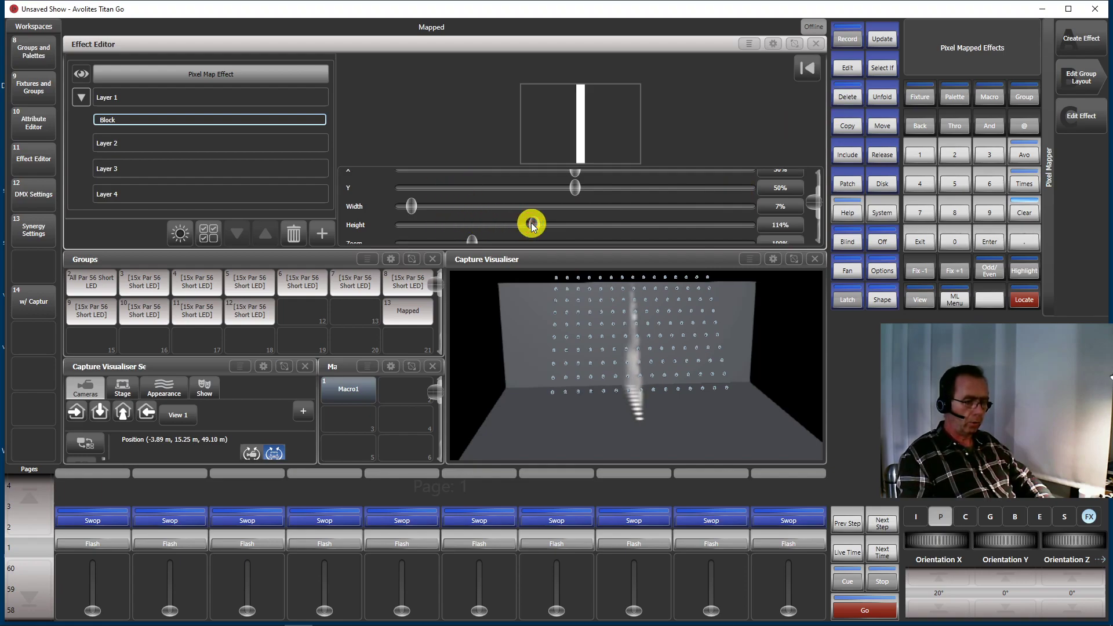
click(318, 233)
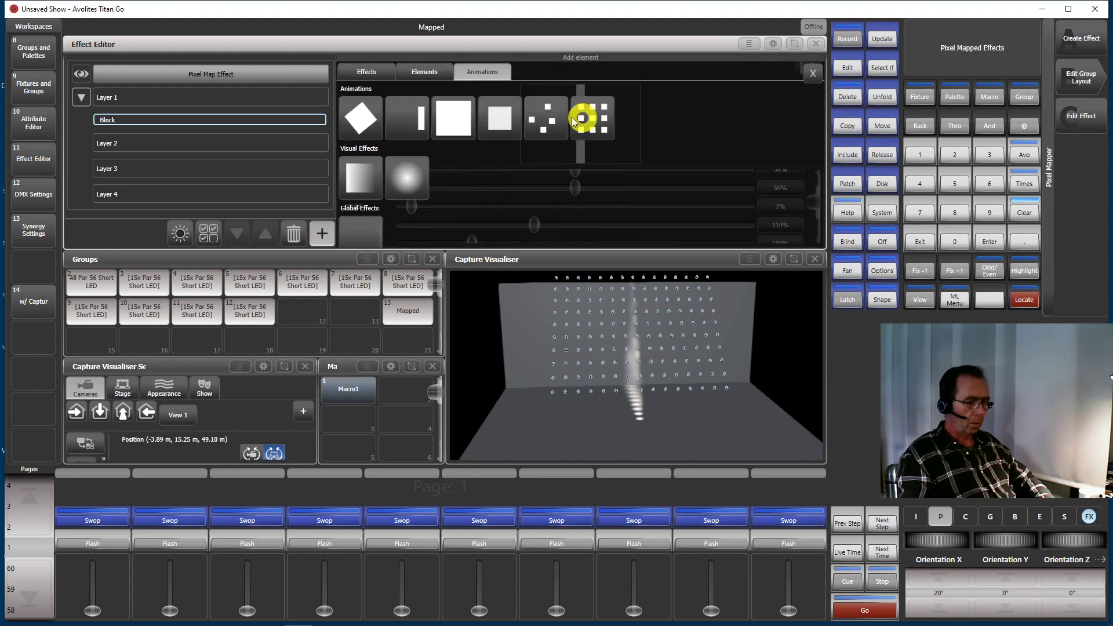
click(369, 112)
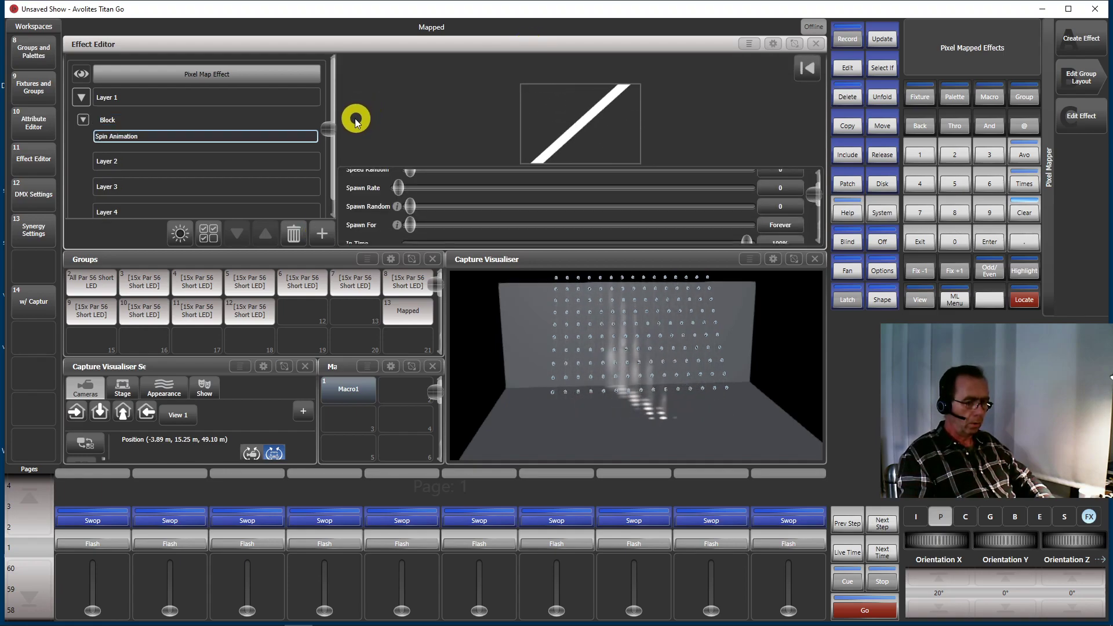